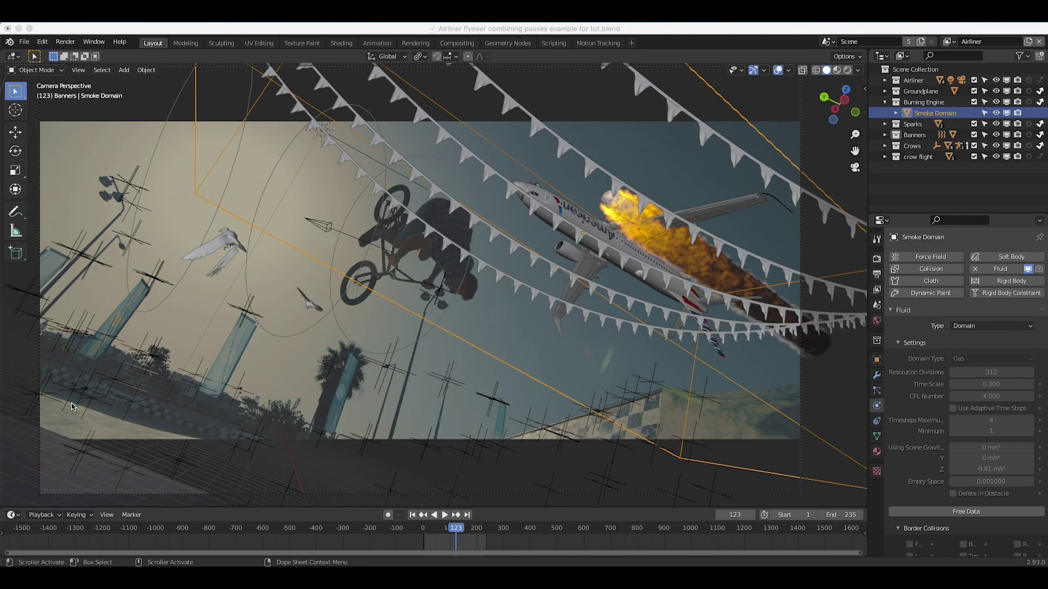
Select the dove, then the banner bunting Plane.001 to show its cloth settings (quality 3, speed 0.300, tension 15)
left_click(329, 258)
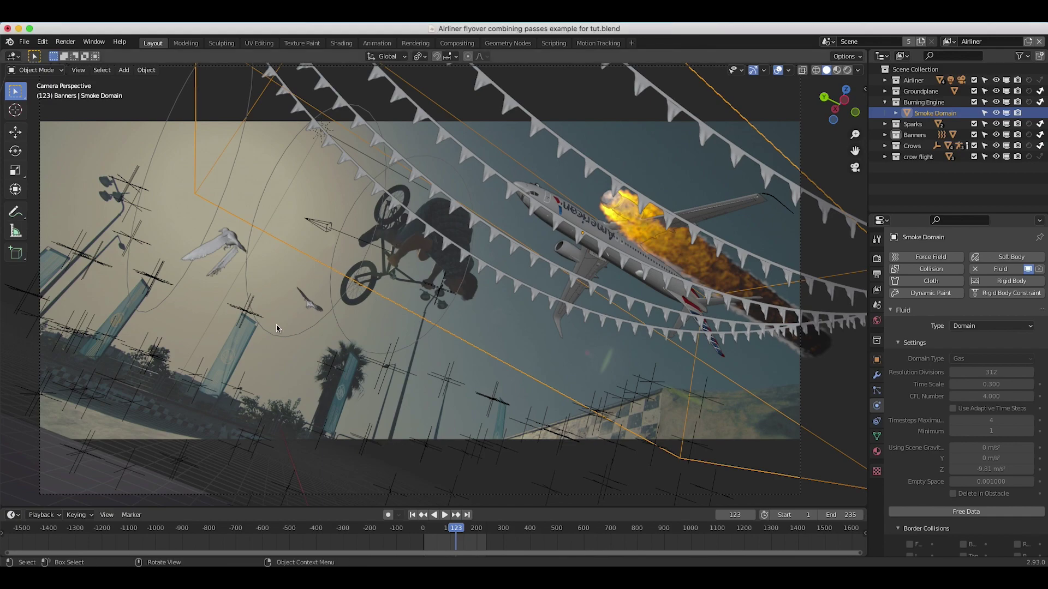
middle_click_drag(330, 275, 349, 274, "shift")
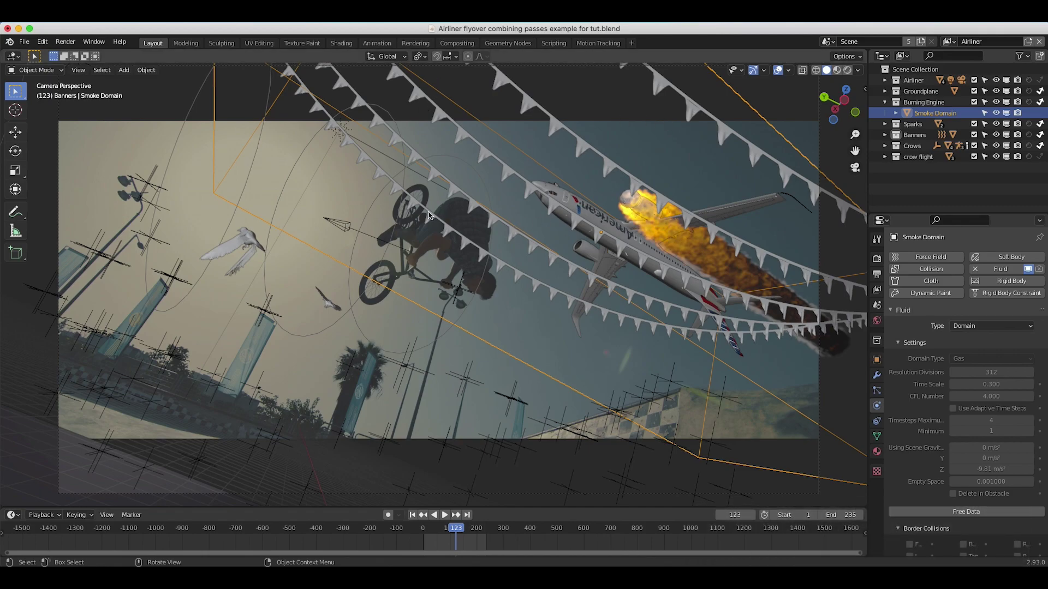
left_click(238, 257)
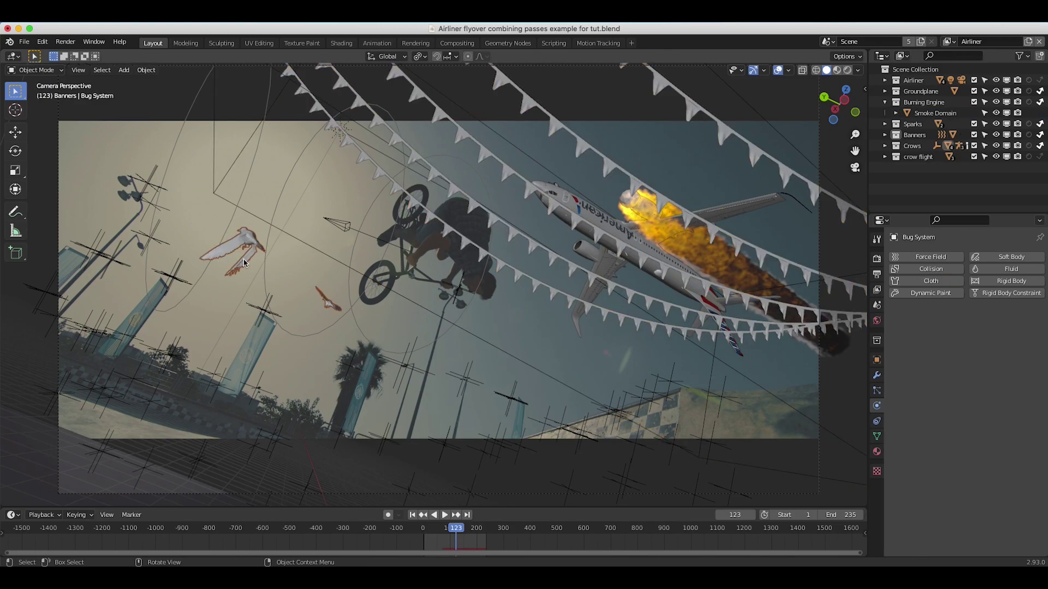
left_click(675, 108)
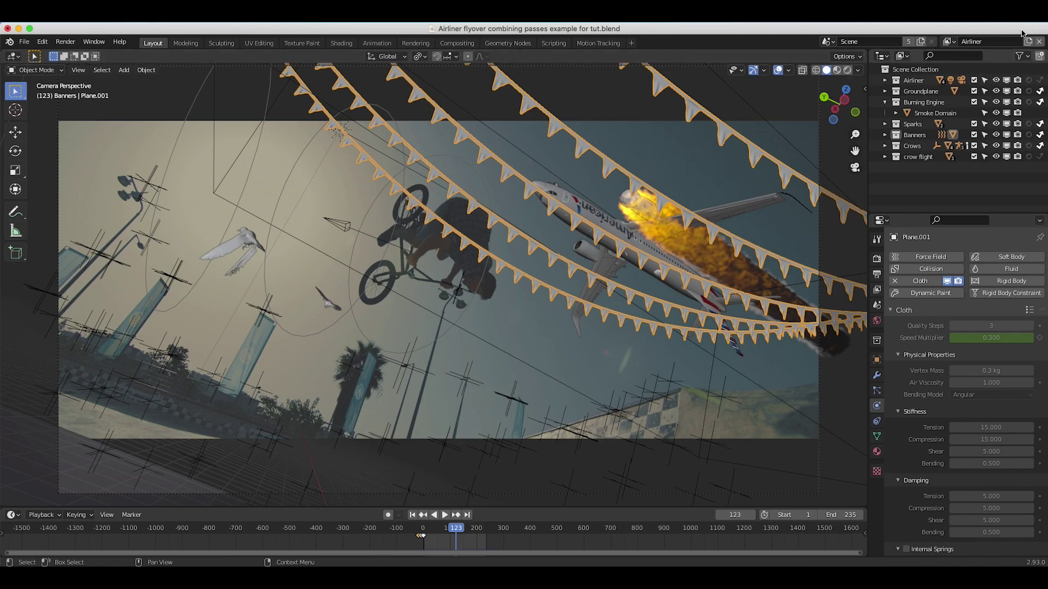
Make Airliner the active view layer from the header's view layer list
left_click(949, 41)
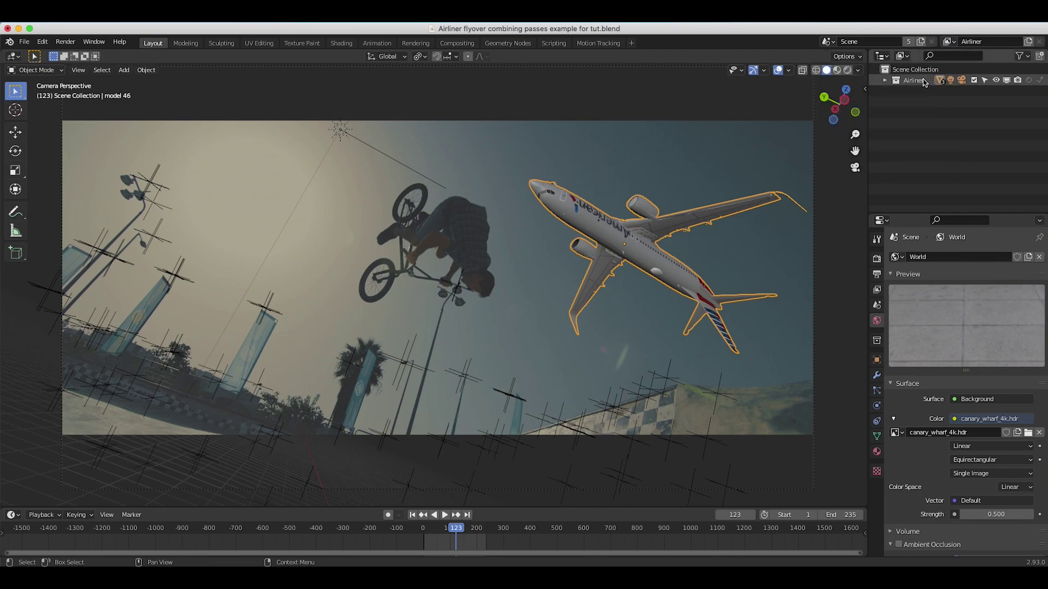
scroll(322, 287, "left", 2, "shift")
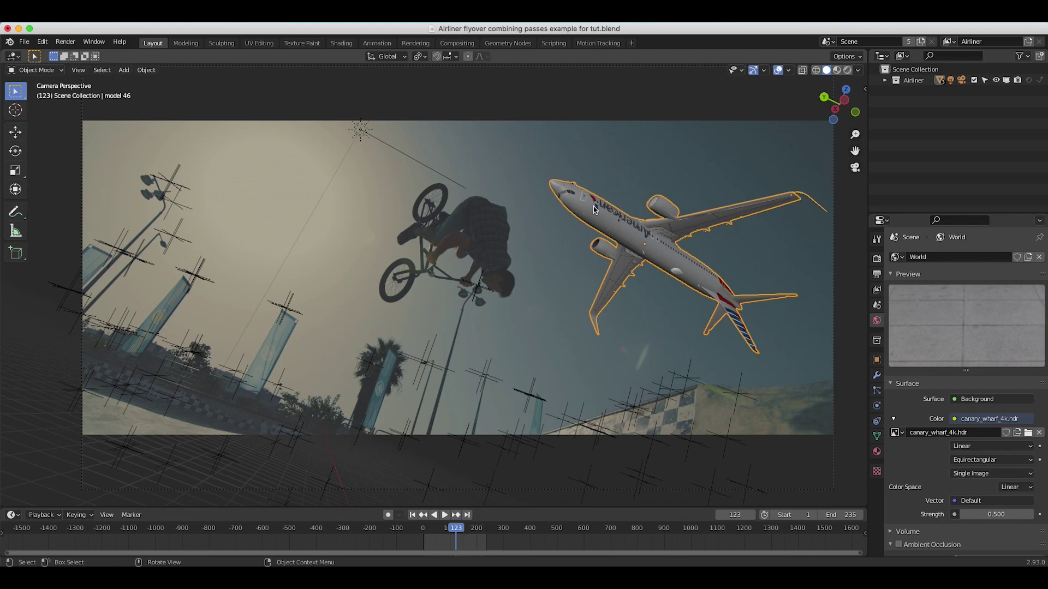
In View Layer Properties, disable the Z and Material Index data passes and review the Light passes
left_click(877, 291)
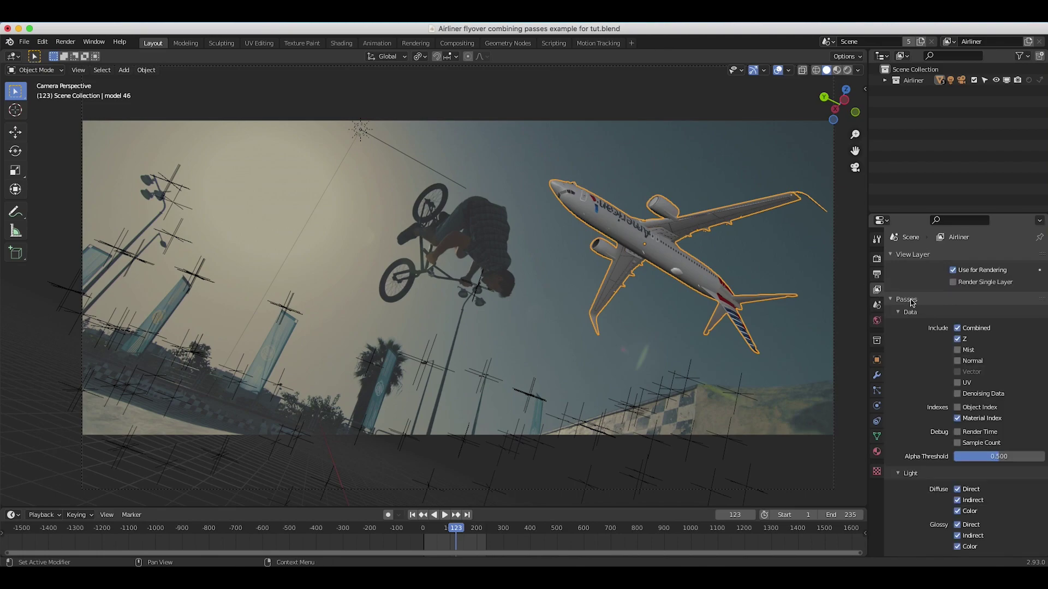
scroll(914, 416, "down", 9)
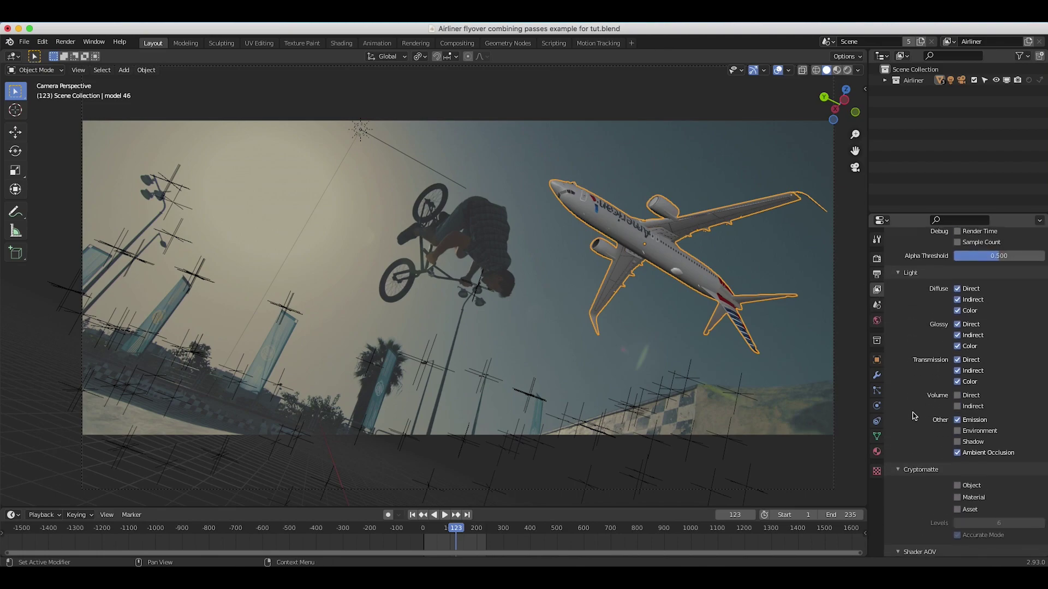
scroll(914, 415, "up", 9)
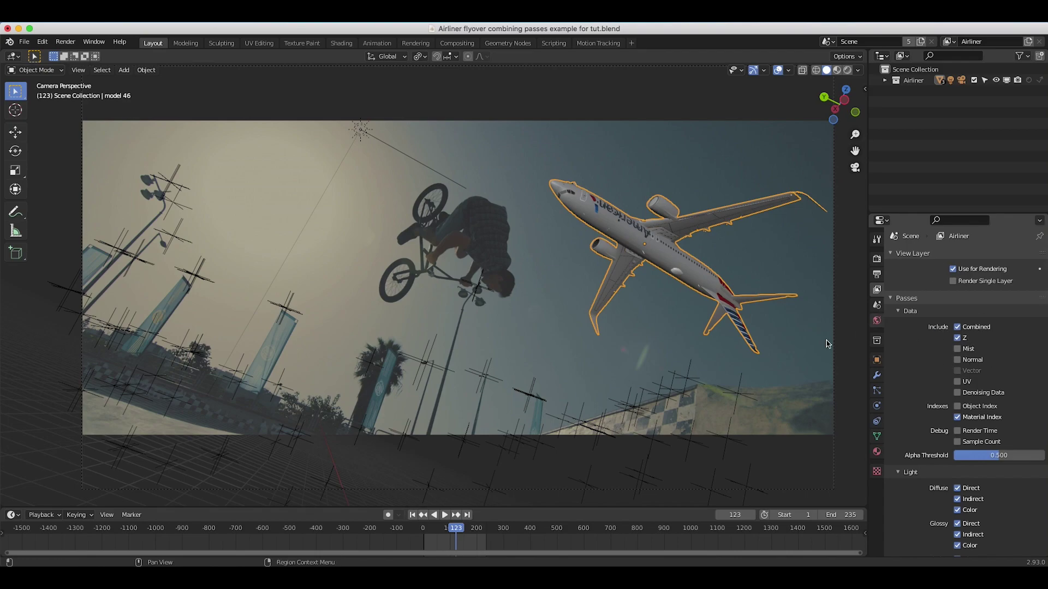
left_click(957, 339)
scroll(934, 444, "down", 4)
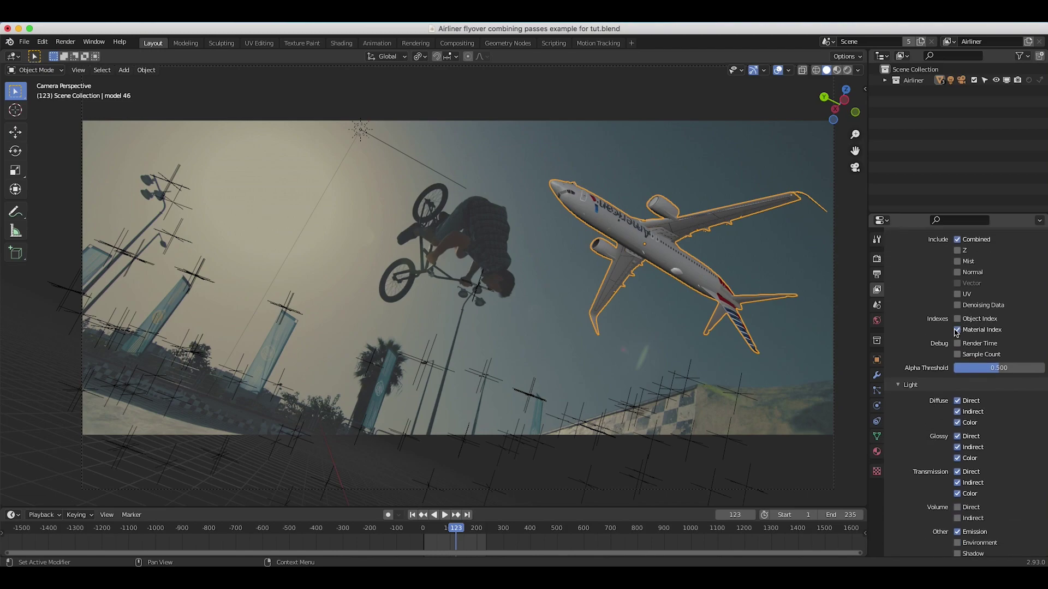
scroll(959, 334, "up", 3)
scroll(938, 455, "down", 8)
scroll(938, 455, "up", 2)
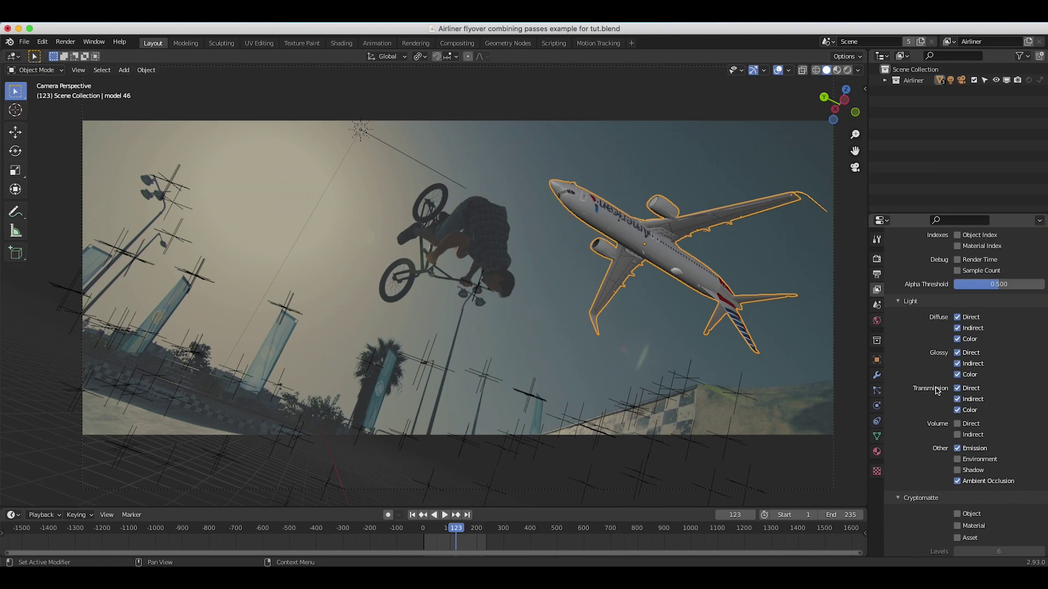
scroll(970, 350, "up", 2)
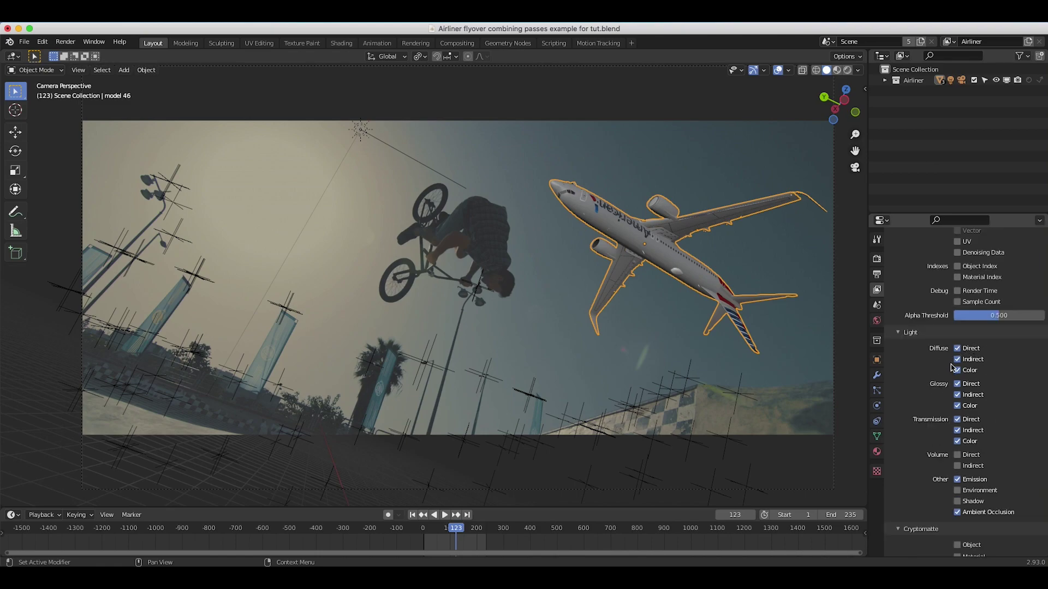
Render frame 123 showing the airliner over the BMX photo, then close the render window
left_click(65, 42)
left_click(80, 55)
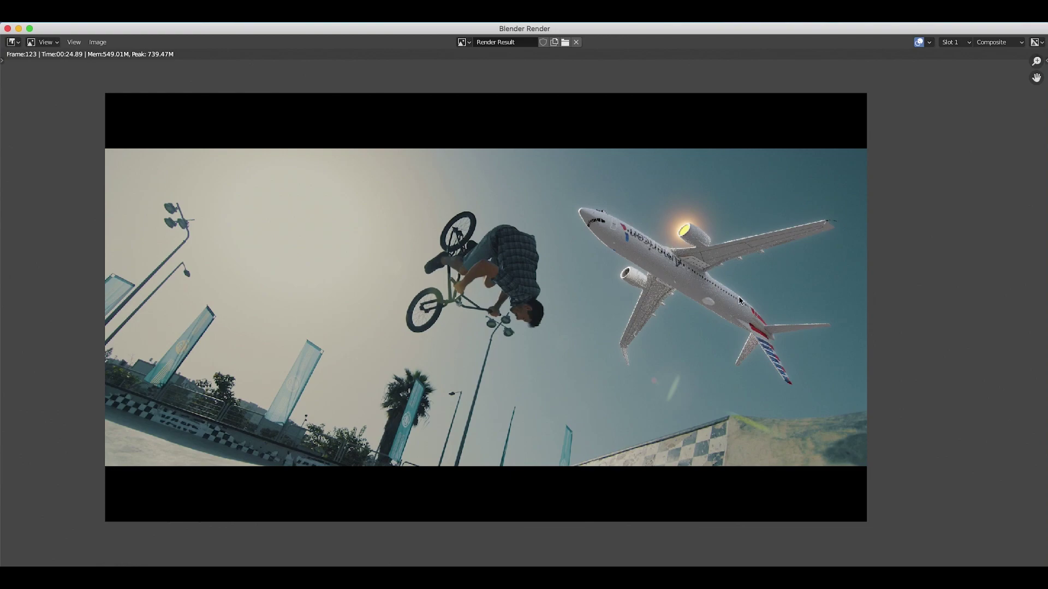
left_click(7, 29)
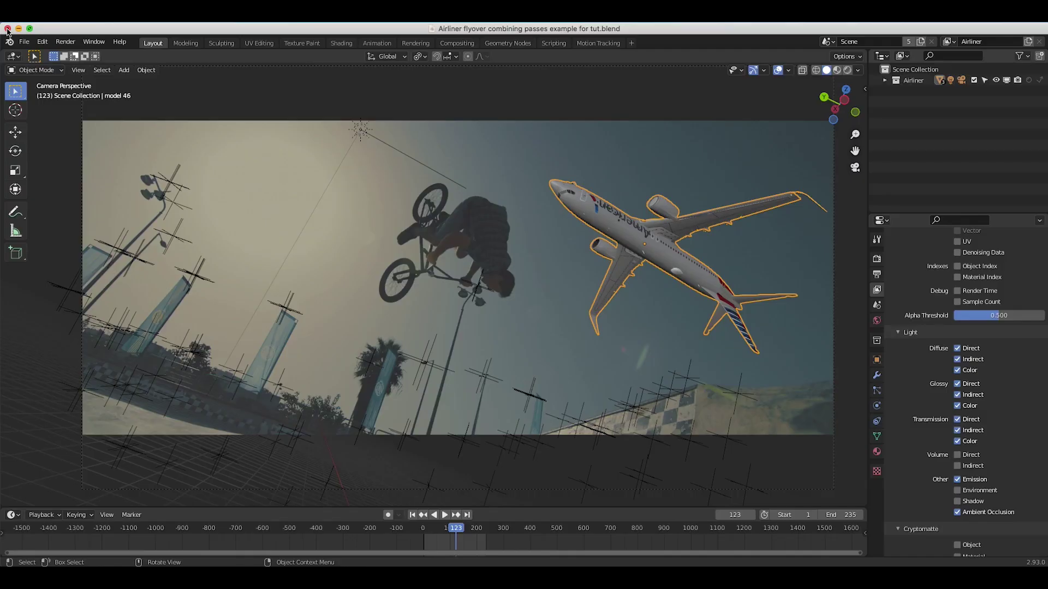
Switch to the Compositing workspace and select the Scale node in the node tree
left_click(457, 43)
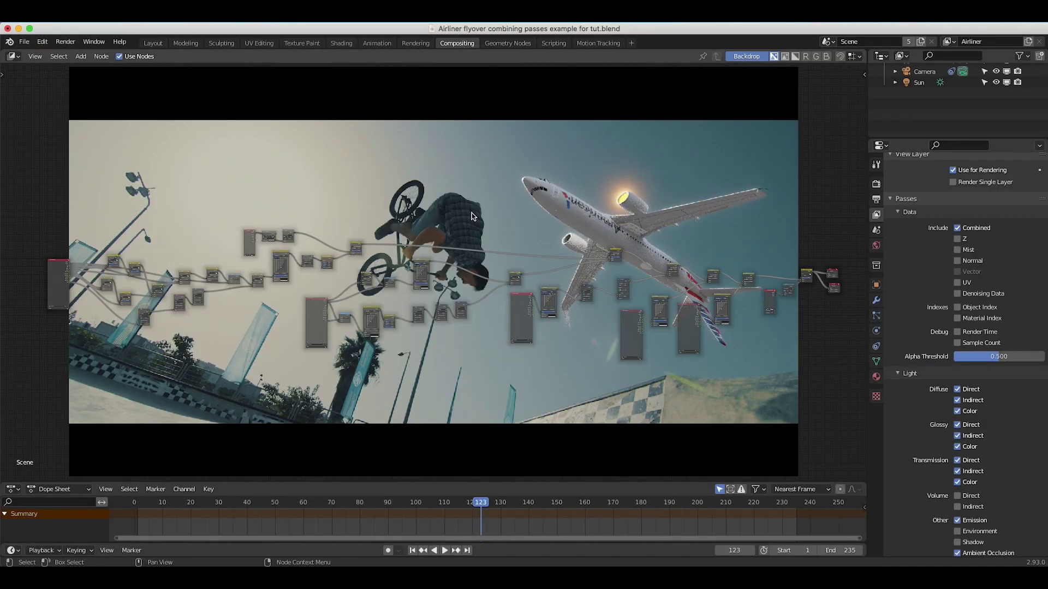
scroll(444, 220, "down", 4)
scroll(444, 221, "up", 3)
scroll(571, 235, "down", 2)
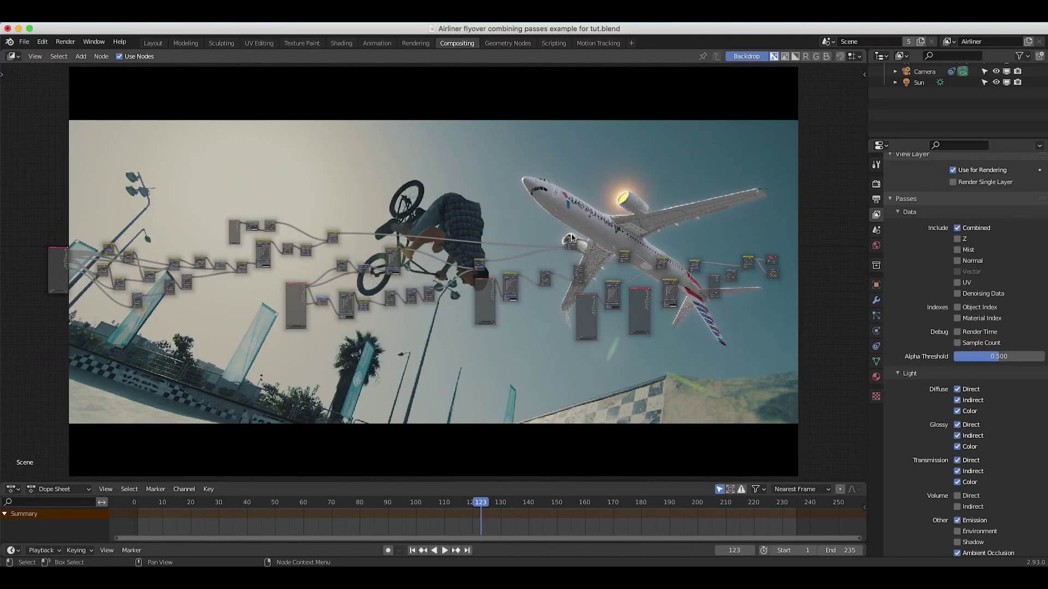
mouse_move(492, 245)
middle_mouse_down()
mouse_move(510, 250)
mouse_move(478, 243)
middle_mouse_up()
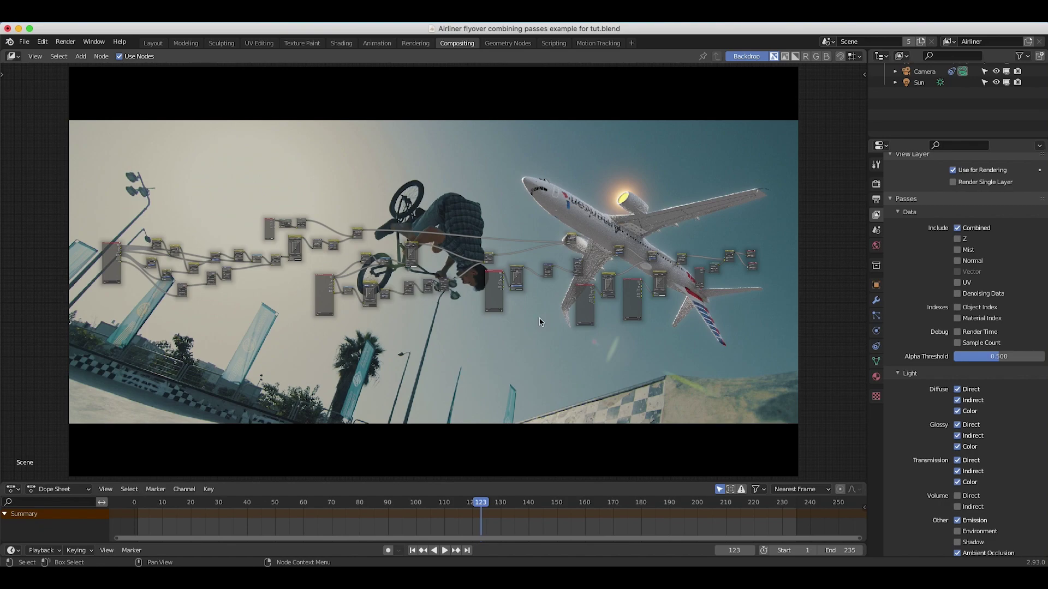
scroll(558, 295, "up", 3)
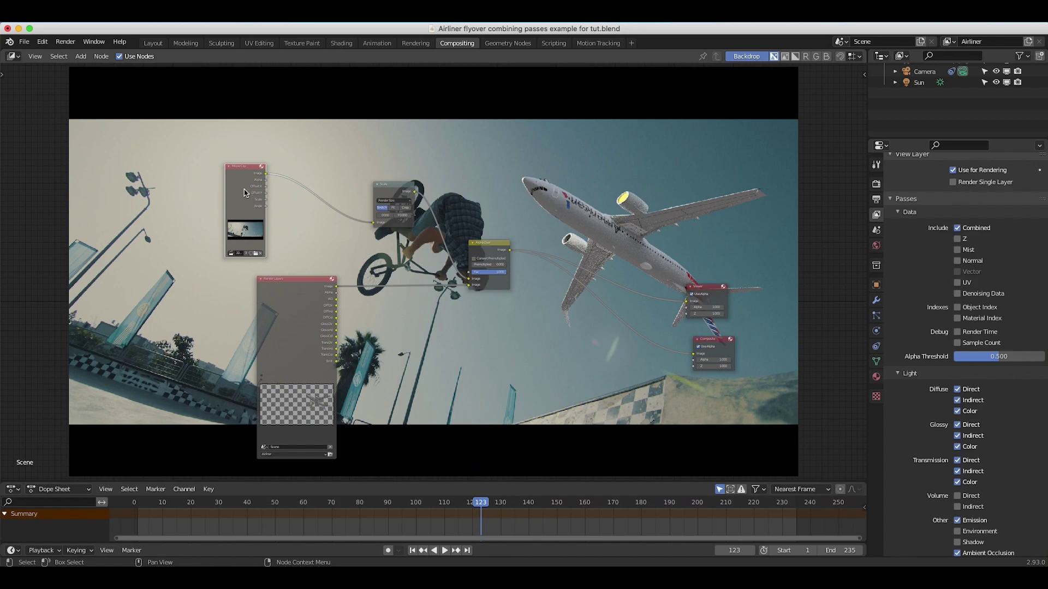
left_click(397, 195)
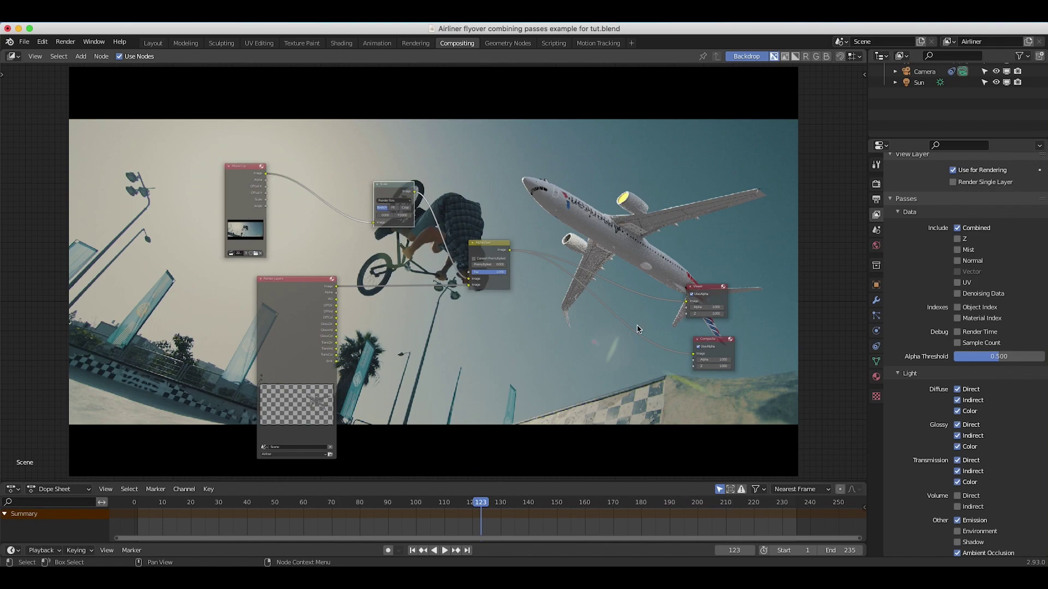
scroll(446, 344, "up", 2)
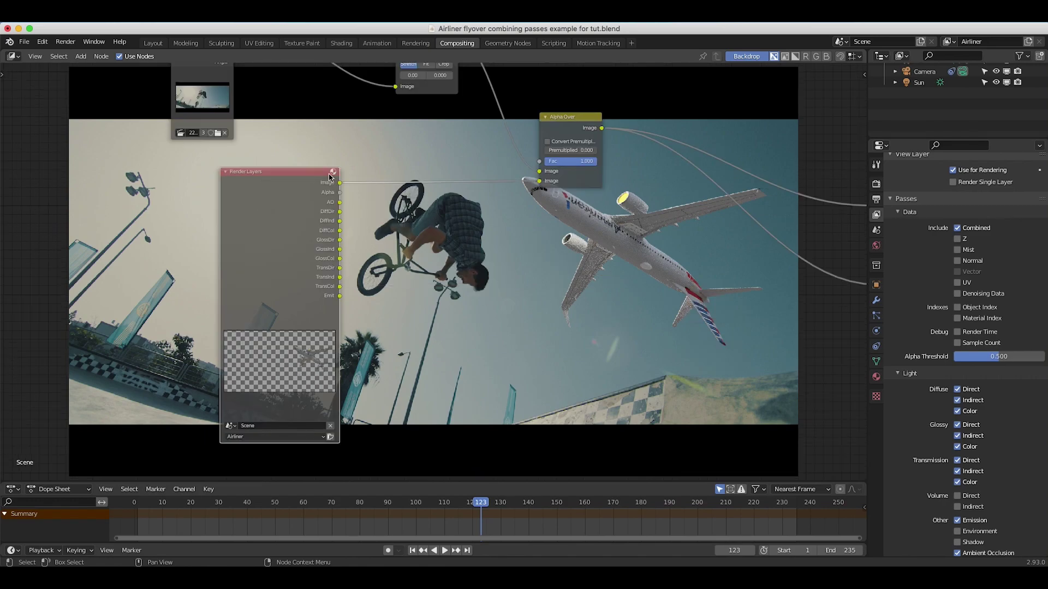
Frame the whole node tree, move the Render Layers node further left, and select Alpha Over
key("Home")
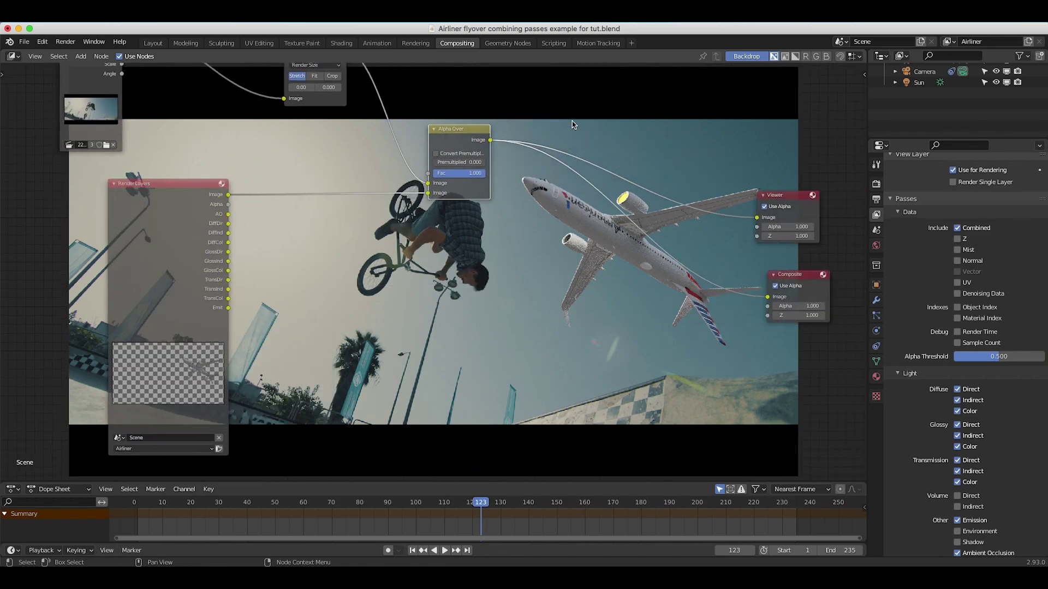
middle_click_drag(458, 146, 363, 170)
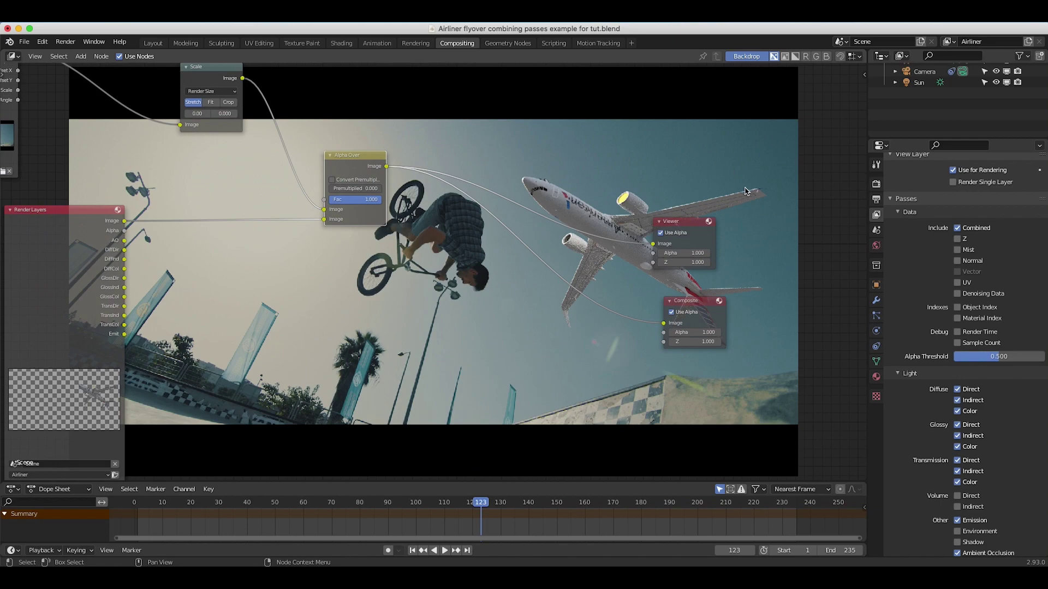
left_click_drag(736, 207, 699, 404)
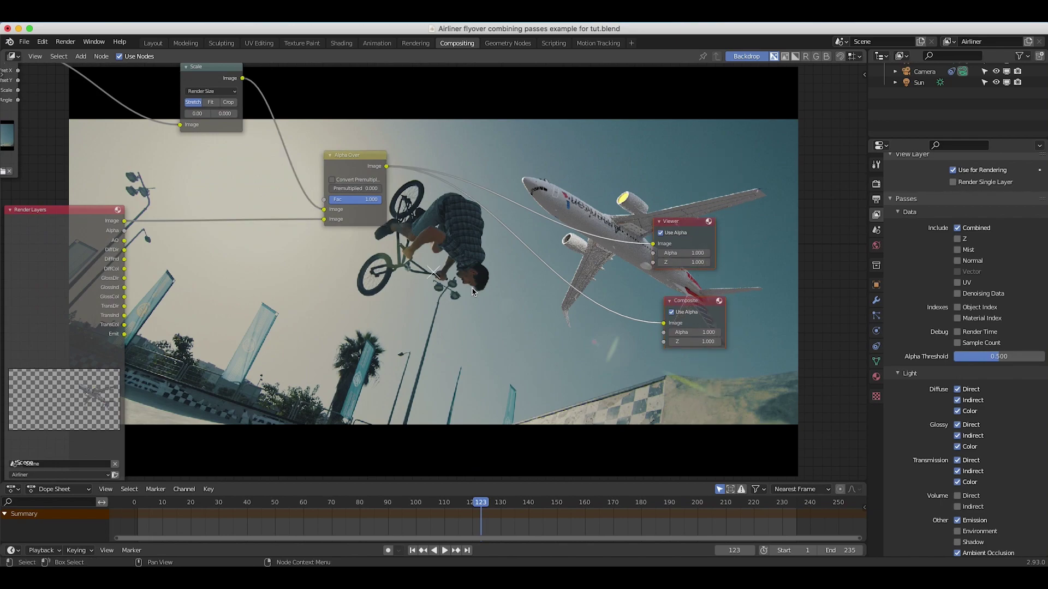
key("Home")
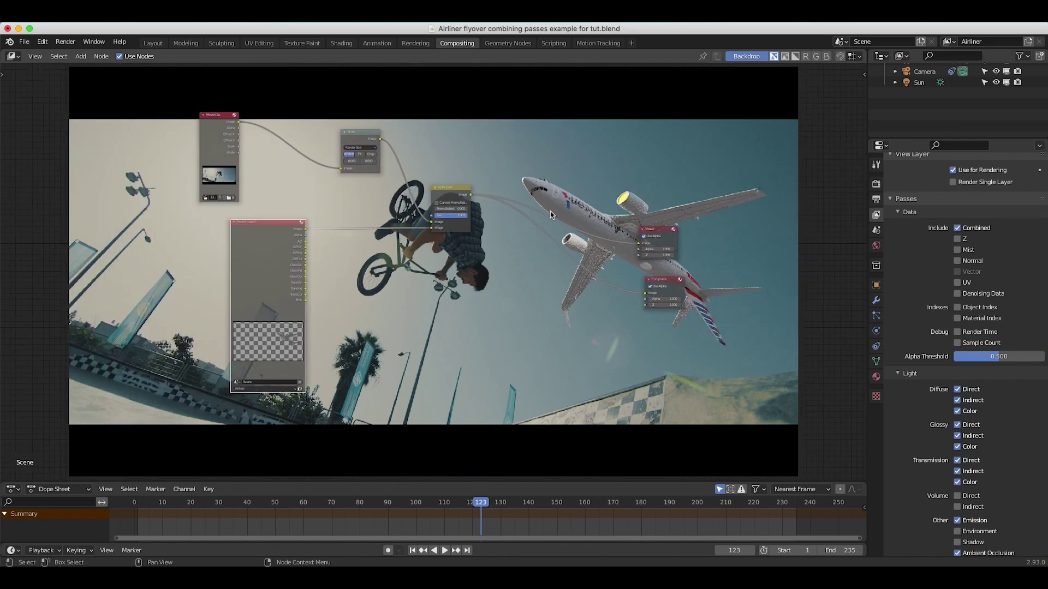
middle_click_drag(588, 192, 593, 185)
left_click_drag(270, 379, 175, 406)
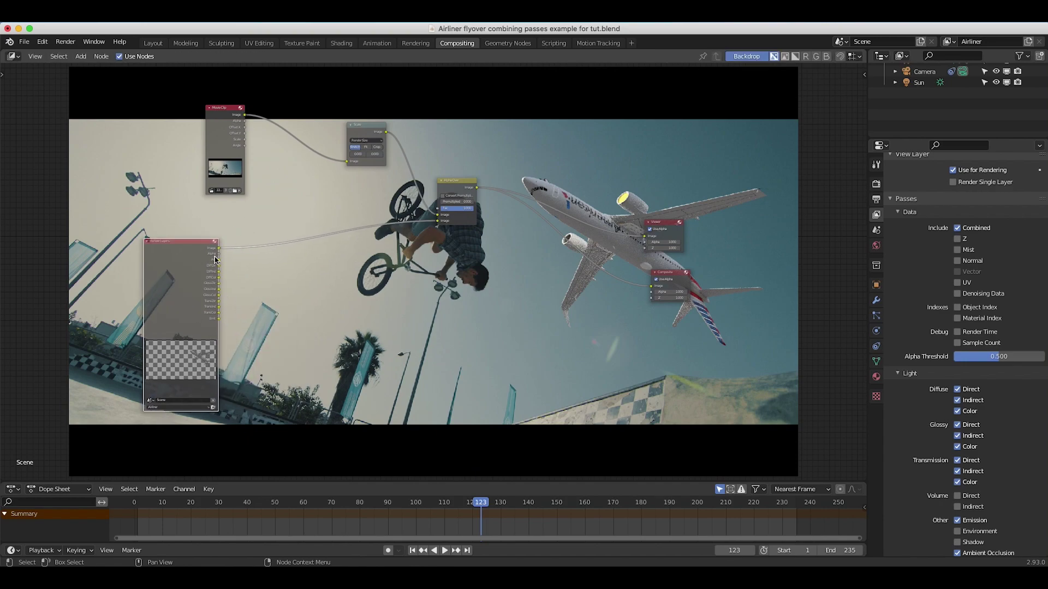
left_click(457, 190)
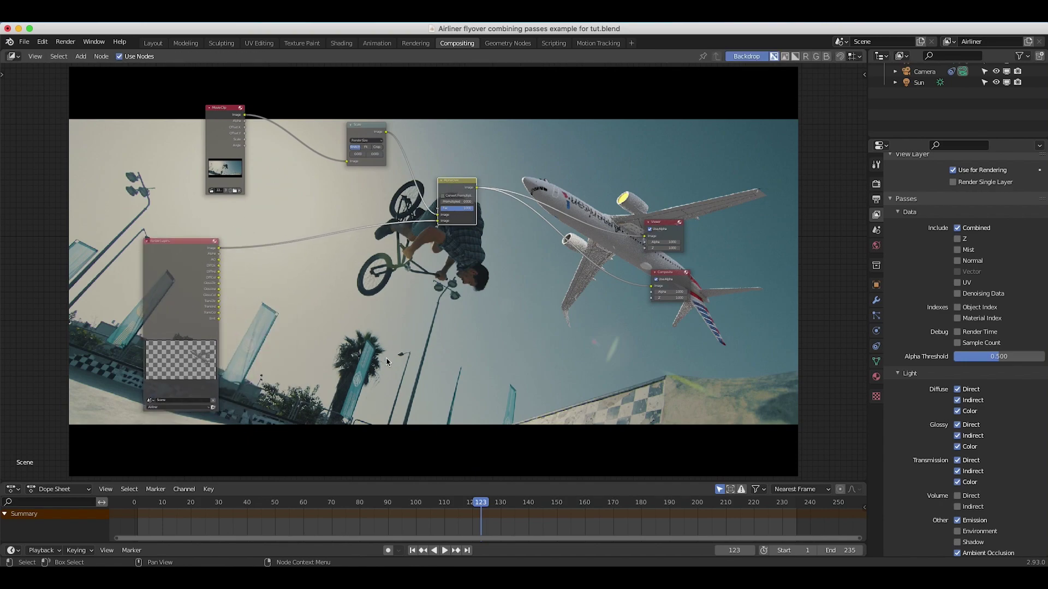
key("shift+a")
Insert an RGB Curves node on the Render Layers–Alpha Over link and pull a curve point down
mouse_move(371, 384)
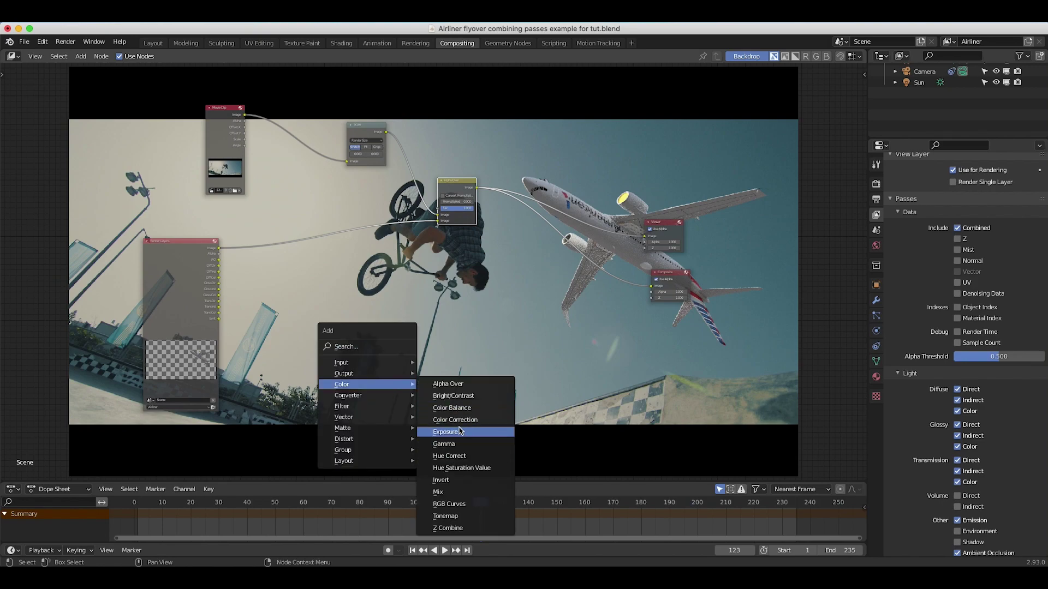
left_click(449, 504)
left_click(306, 288)
left_click(305, 287)
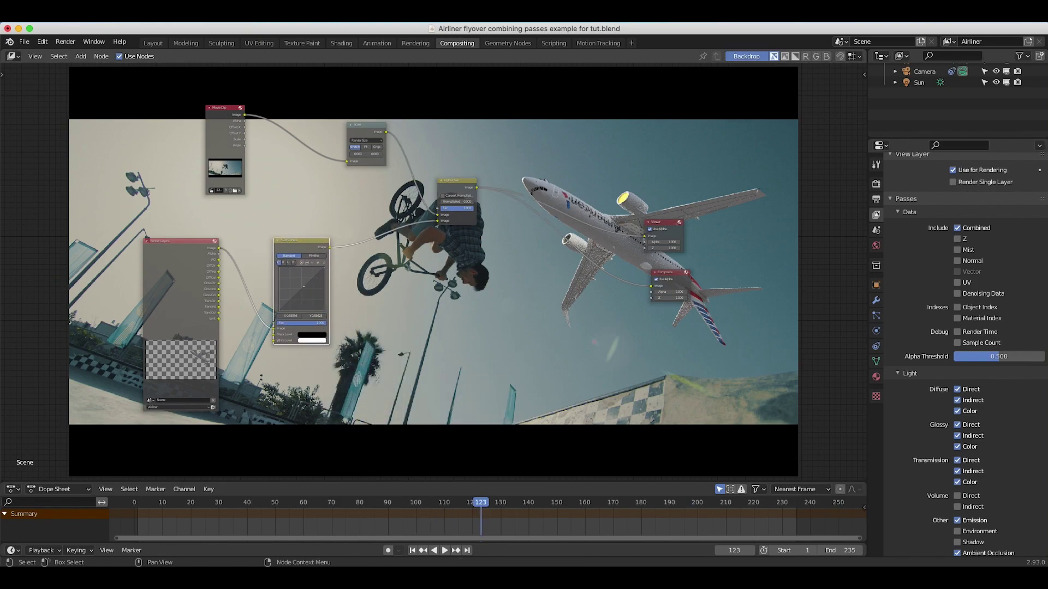
left_click_drag(304, 289, 306, 291)
Move the Render Layers node left and delete the RGB Curves node with Ctrl+X, keeping the link
scroll(537, 116, "up", 3)
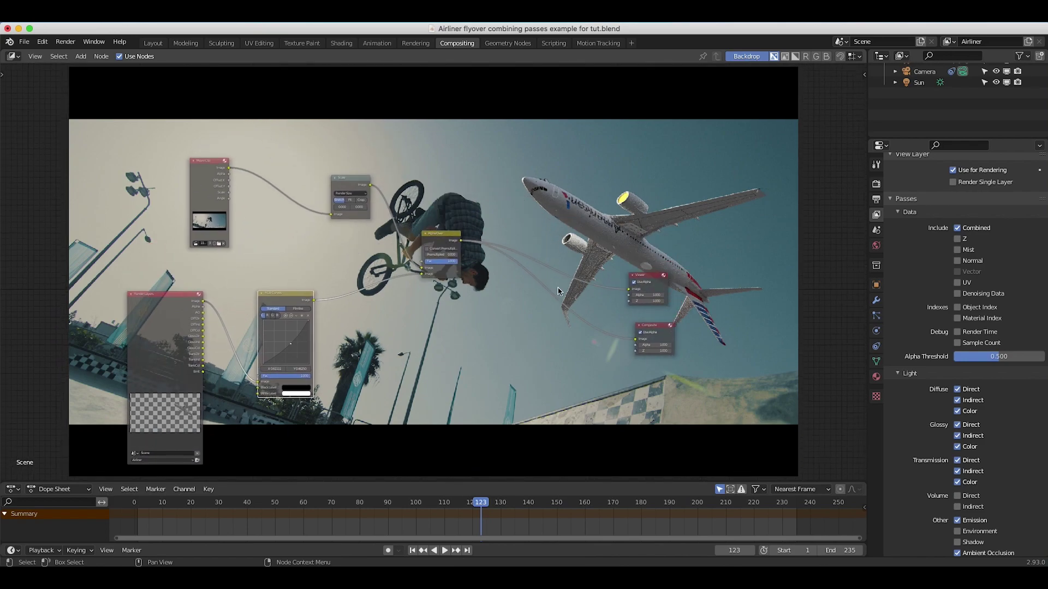
scroll(398, 306, "left", 4)
scroll(397, 306, "down", 4)
scroll(398, 306, "left", 3)
scroll(397, 306, "down", 1)
left_click_drag(295, 250, 243, 248)
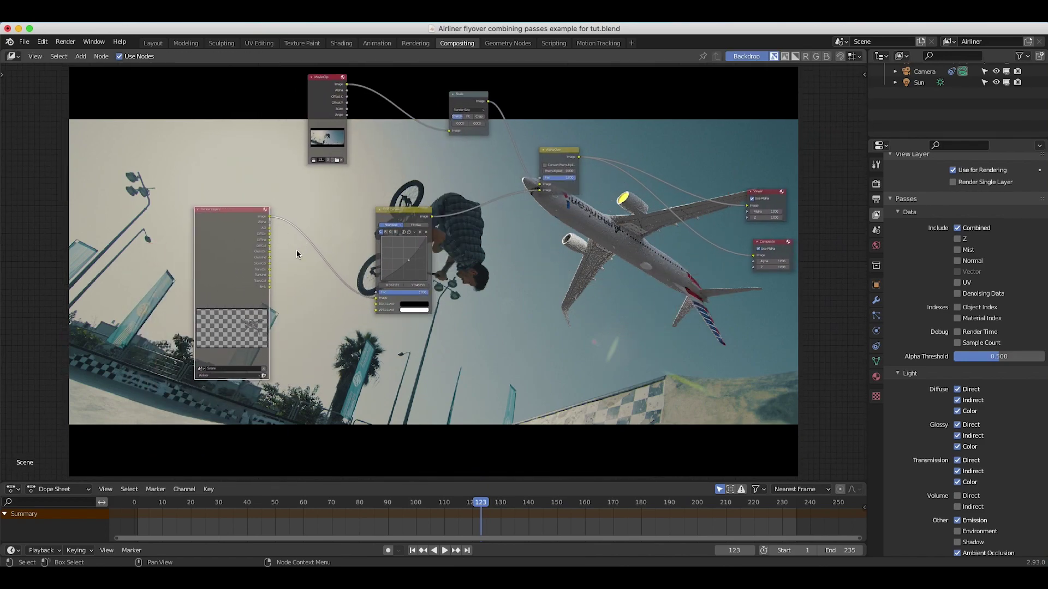
scroll(627, 218, "right", 4)
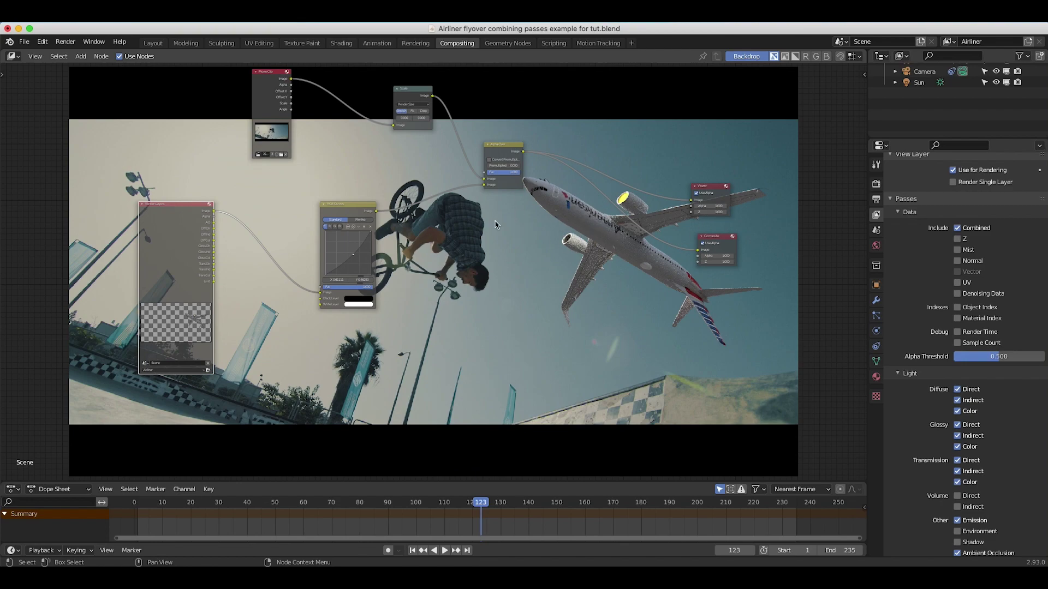
key("ctrl+x")
Disconnect the Render Layers image from Alpha Over's Image input
left_click_drag(213, 211, 390, 218)
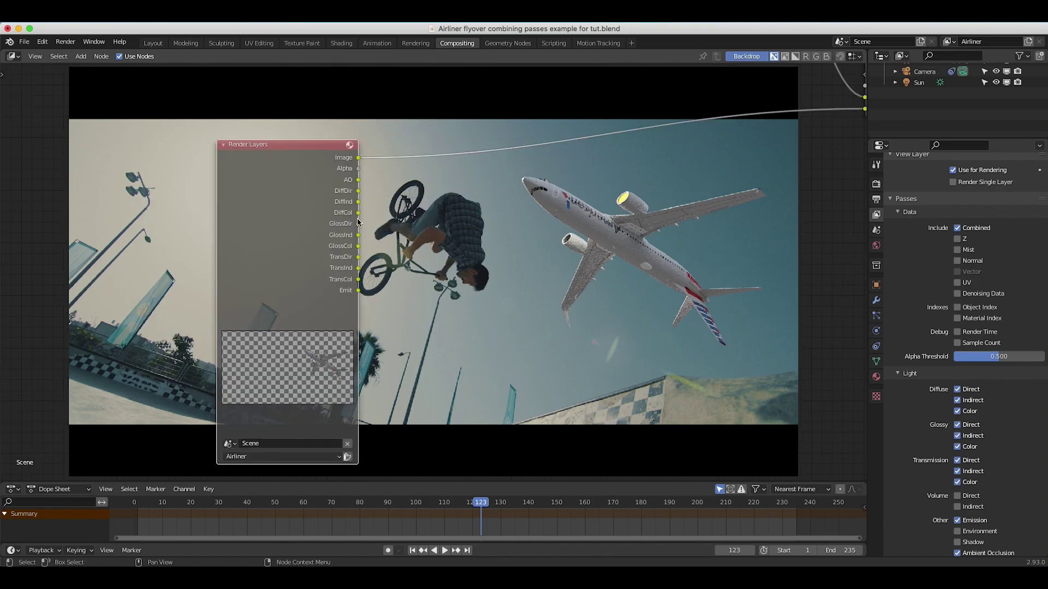
scroll(495, 278, "down", 2)
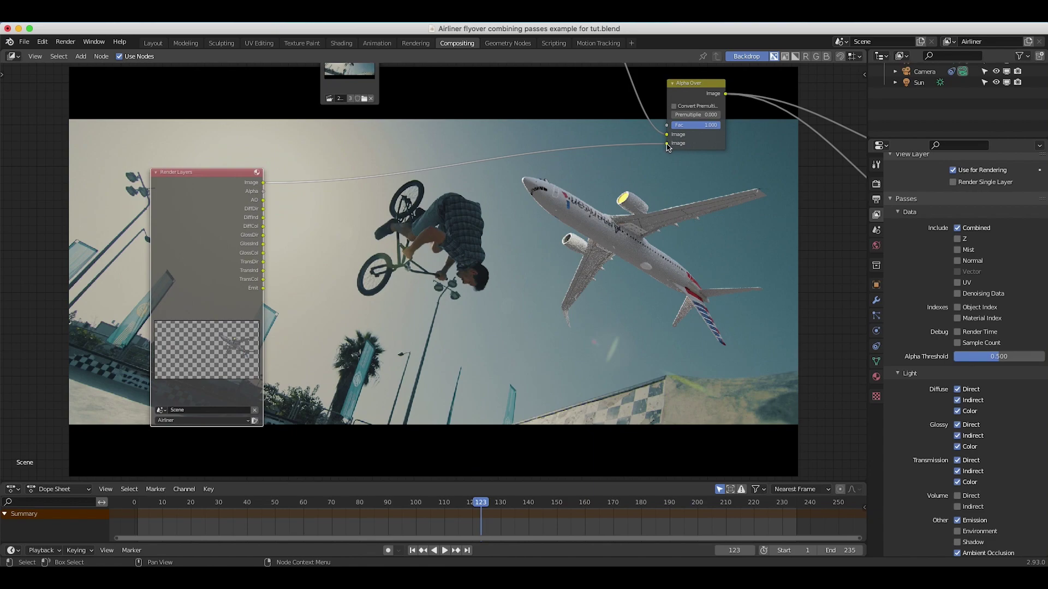
left_click_drag(667, 144, 349, 170)
scroll(212, 195, "left", 3)
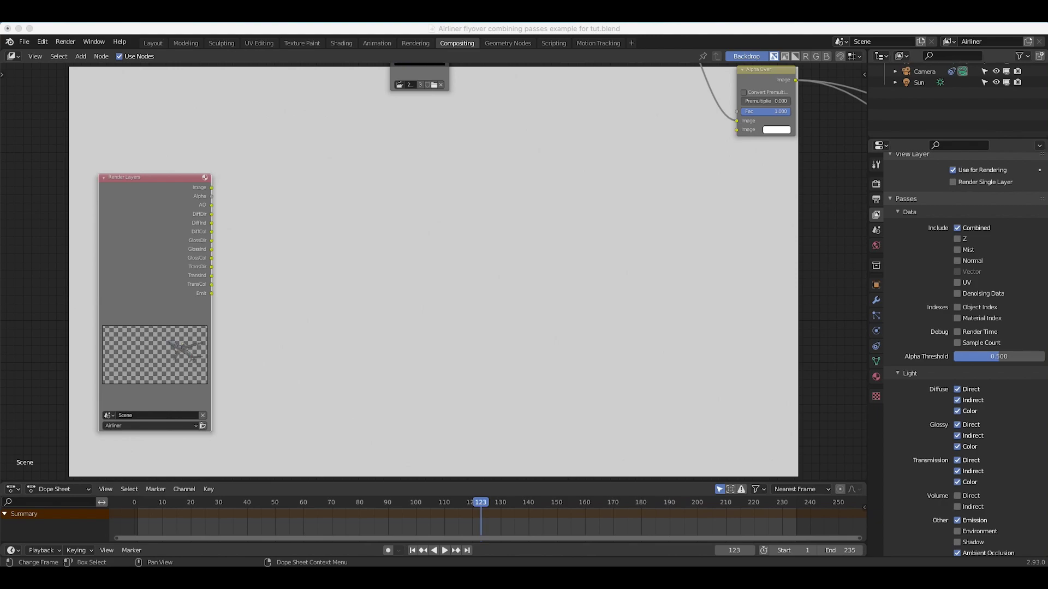
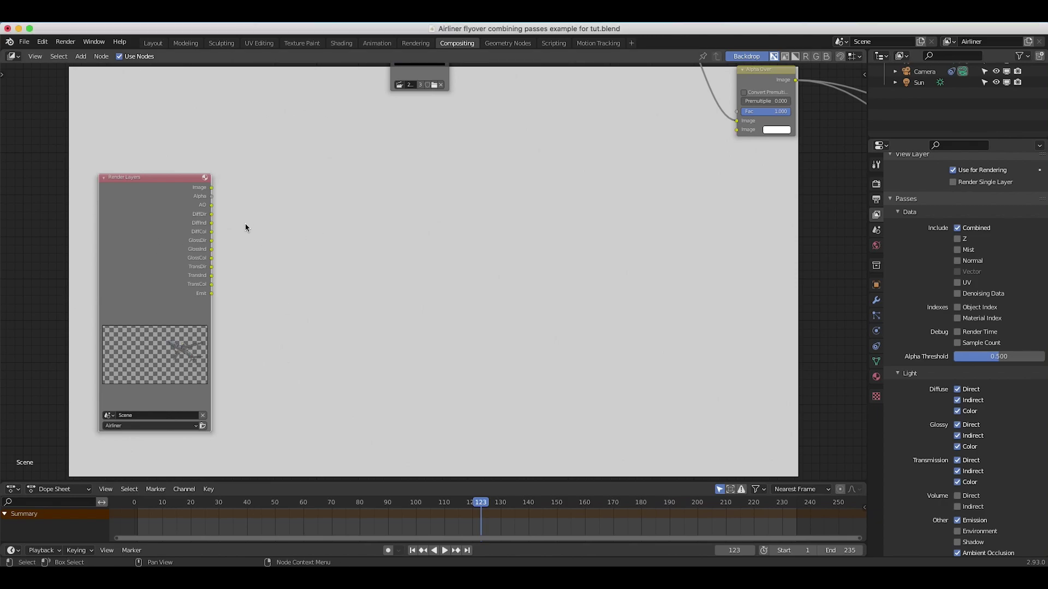
Open the Add node menu in the compositor with the new passes exposed
key("shift+a")
Add a Mix node set to Add, summing DiffDir and DiffInd
mouse_move(225, 229)
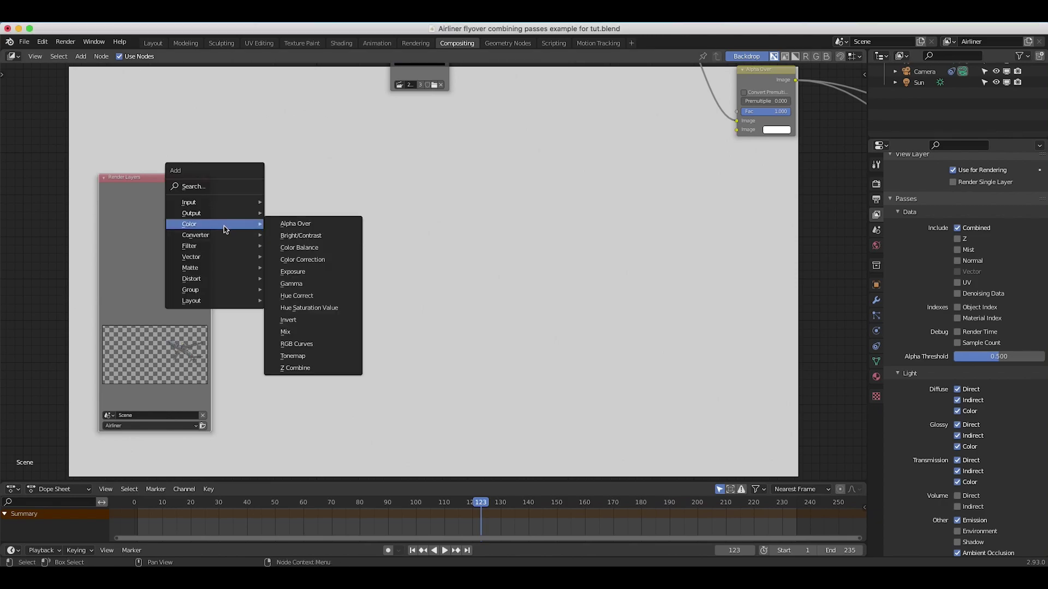
left_click(285, 332)
left_click(308, 225)
left_click(292, 203)
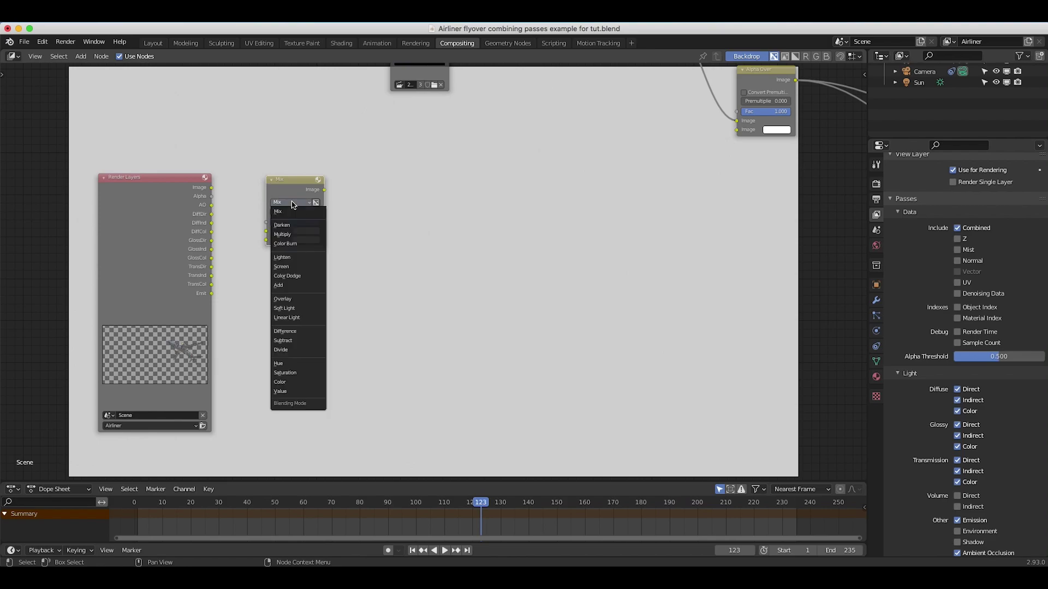
left_click(283, 285)
left_click_drag(280, 187, 294, 193)
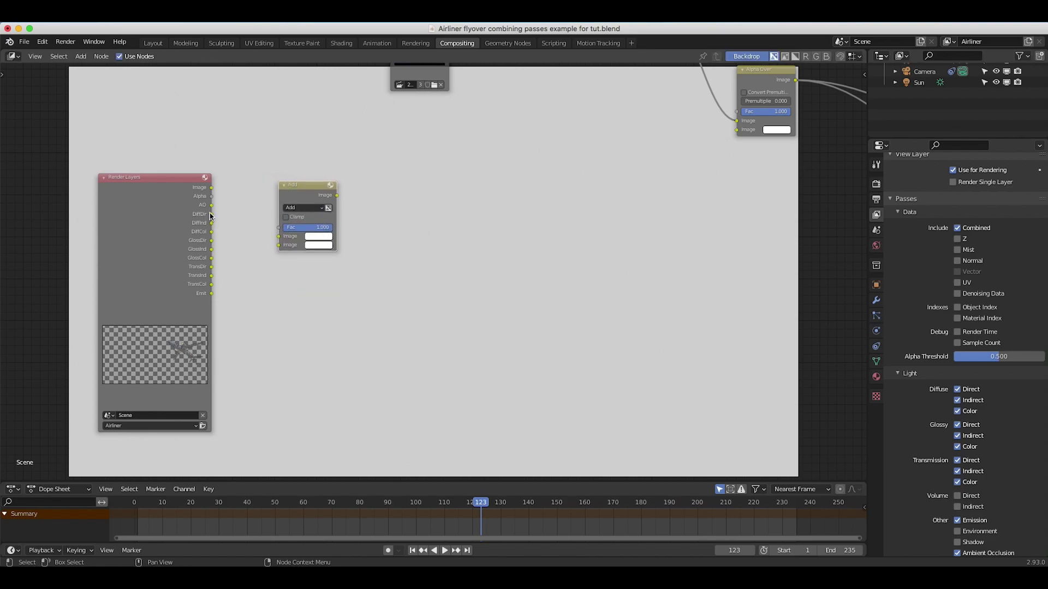
left_click_drag(213, 220, 279, 236)
left_click_drag(212, 223, 279, 245)
left_click_drag(309, 193, 312, 184)
Duplicate it as a Multiply node combining the Add result with DiffCol
key("shift+d")
left_click(390, 206)
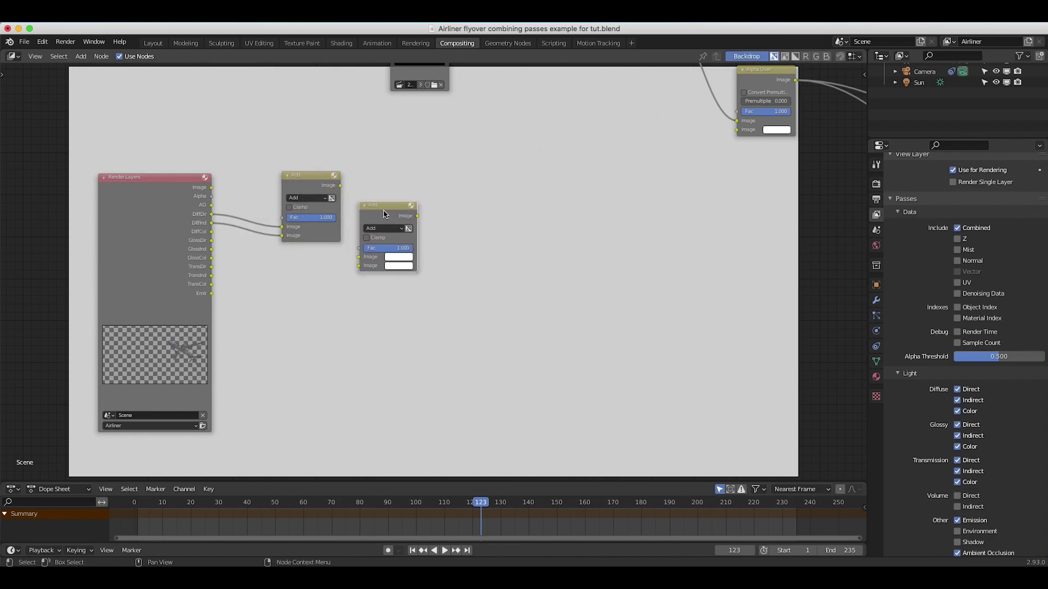
left_click(386, 229)
left_click(375, 261)
left_click_drag(212, 232, 360, 267)
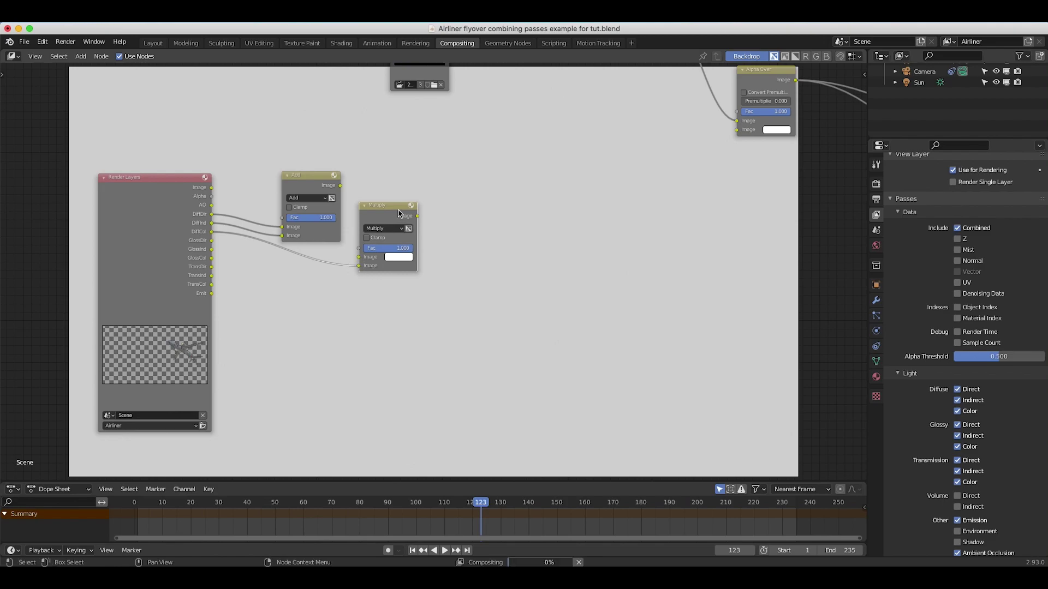
left_click(312, 178)
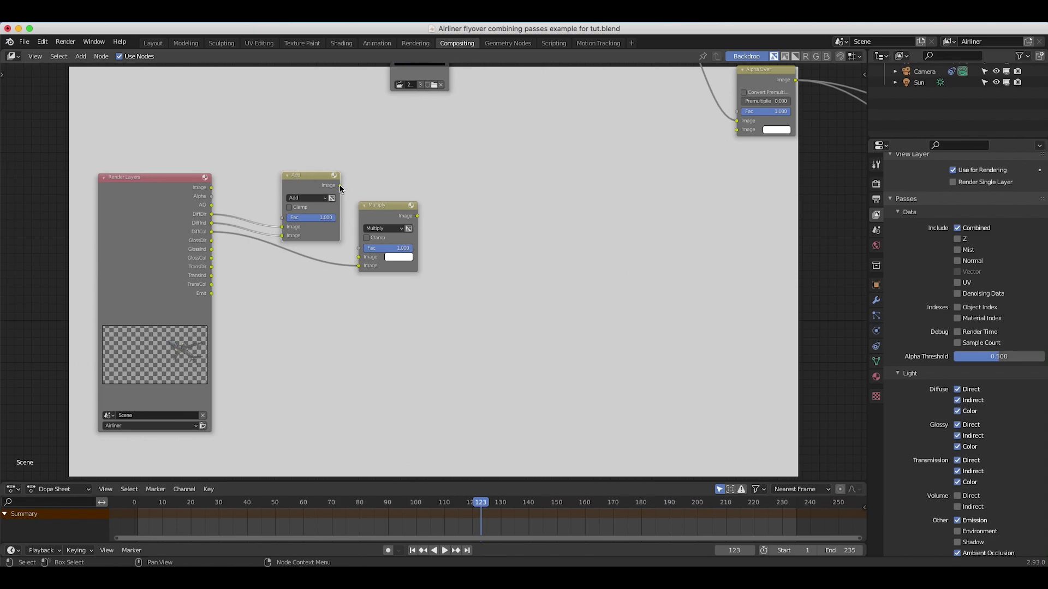
left_click_drag(340, 185, 358, 257)
Select both the diffuse Add and Multiply nodes
left_click(384, 208)
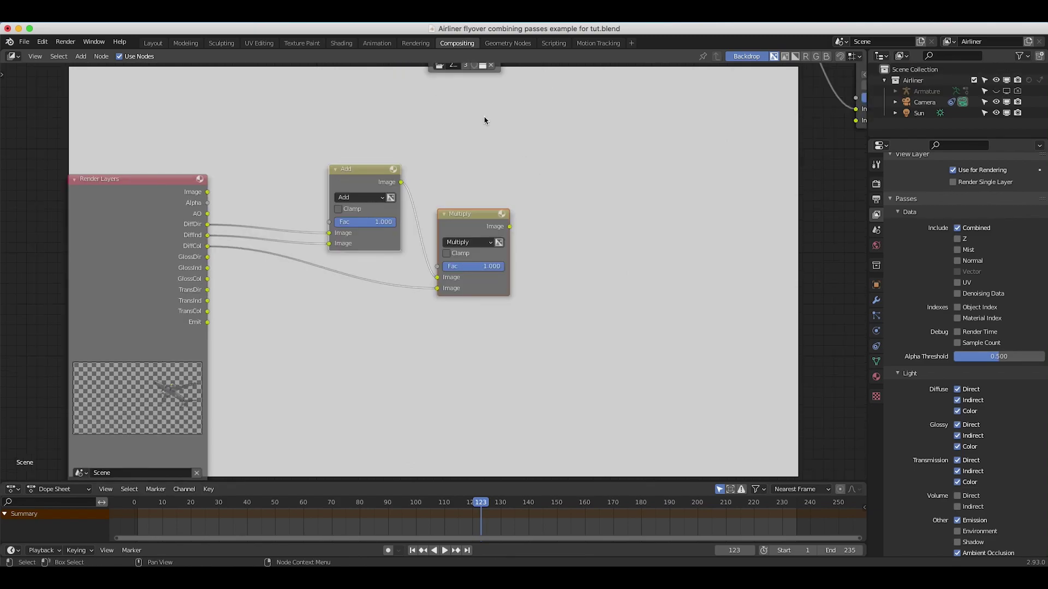
left_click_drag(496, 105, 329, 331)
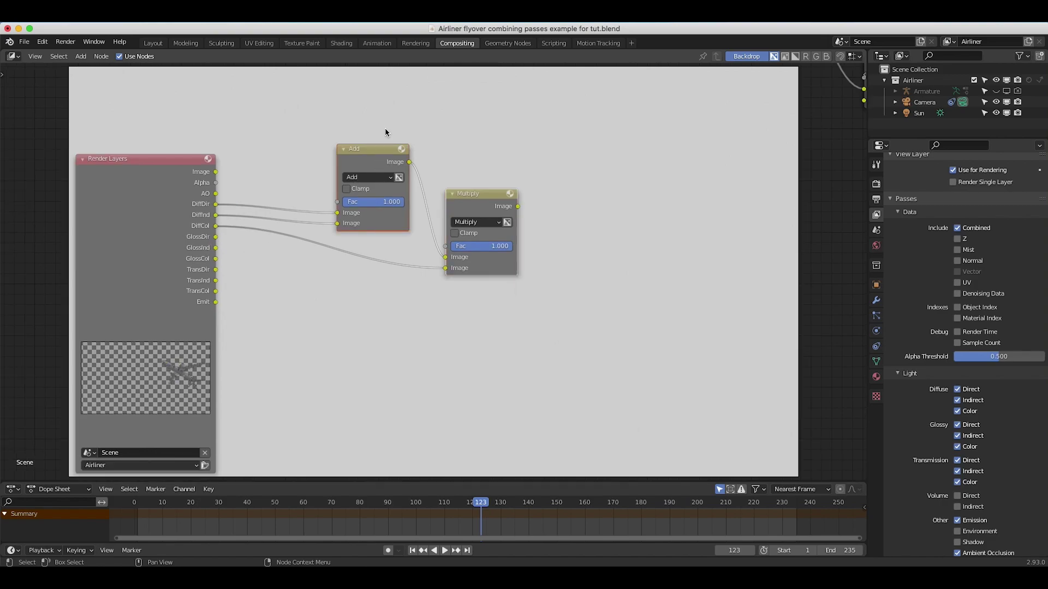
left_click(351, 150)
left_click(485, 205, "shift")
Duplicate the Add/Multiply pair below and collapse the diffuse Add and Multiply nodes
key("shift+d")
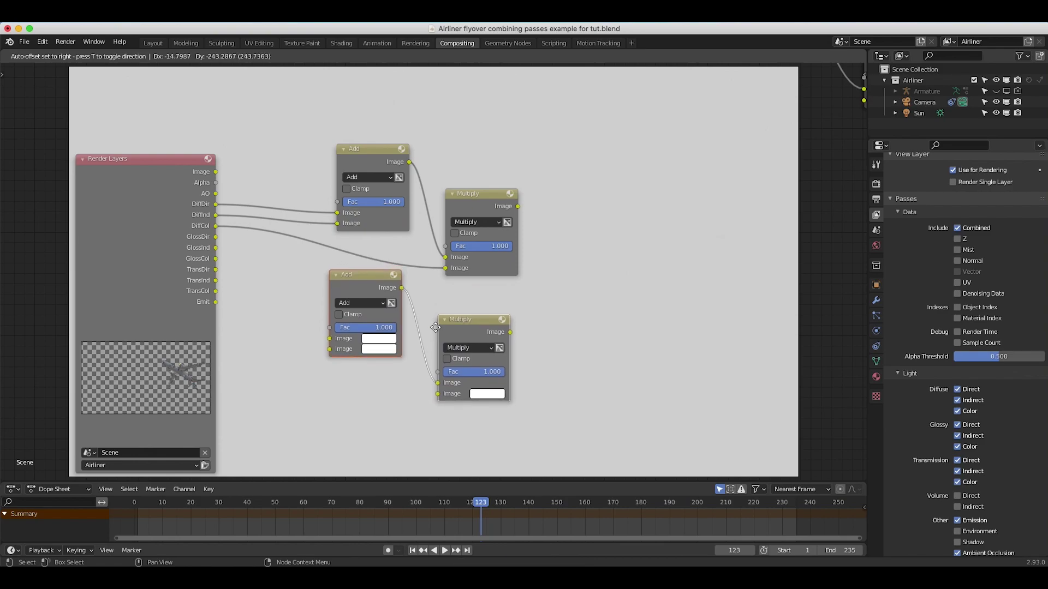
left_click(435, 327)
scroll(451, 163, "down", 2)
left_click(368, 146)
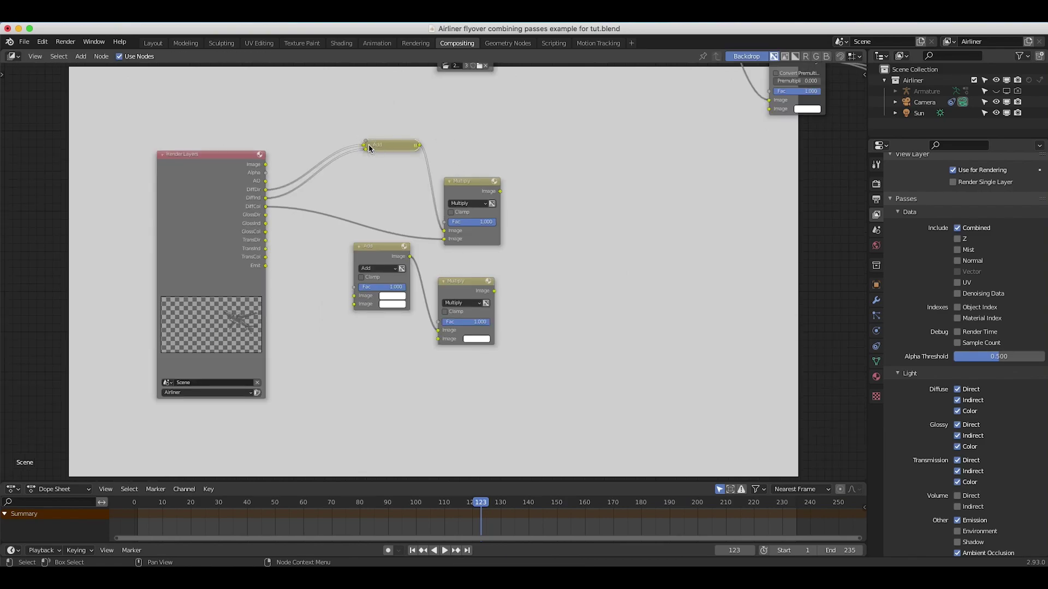
left_click(448, 181)
left_click_drag(391, 145, 394, 168)
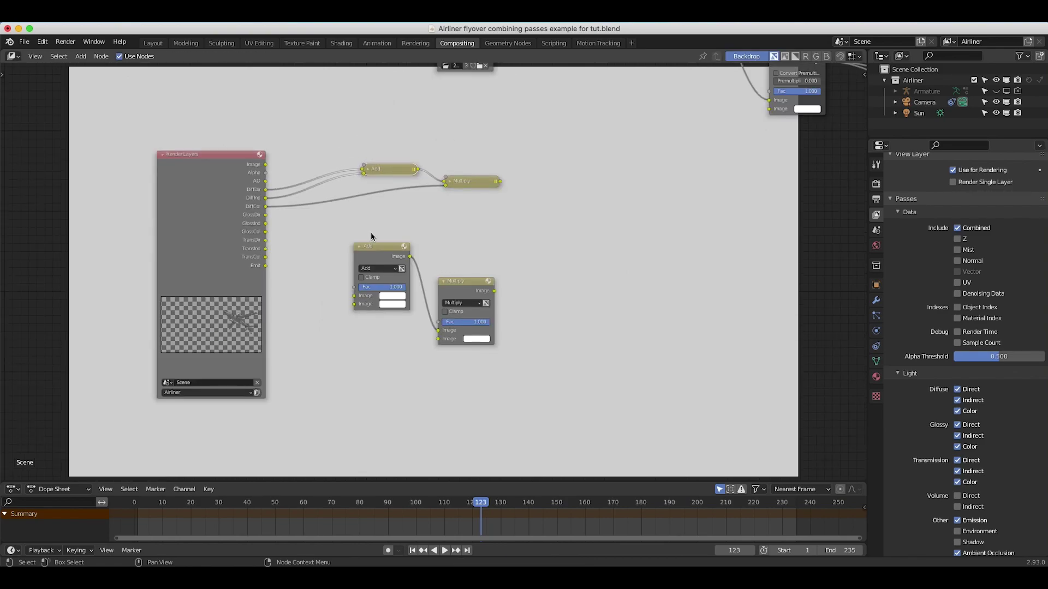
scroll(374, 238, "up", 1)
middle_click_drag(371, 234, 406, 245)
left_click_drag(406, 252, 405, 217)
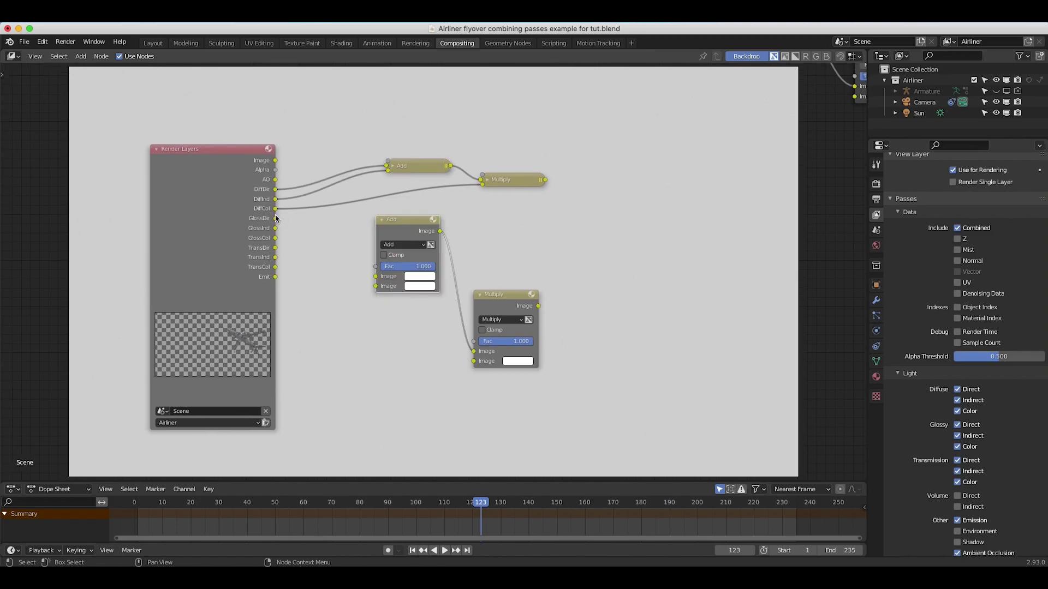
Wire GlossDir and GlossCol into the second pair and collapse it
left_click_drag(275, 219, 376, 286)
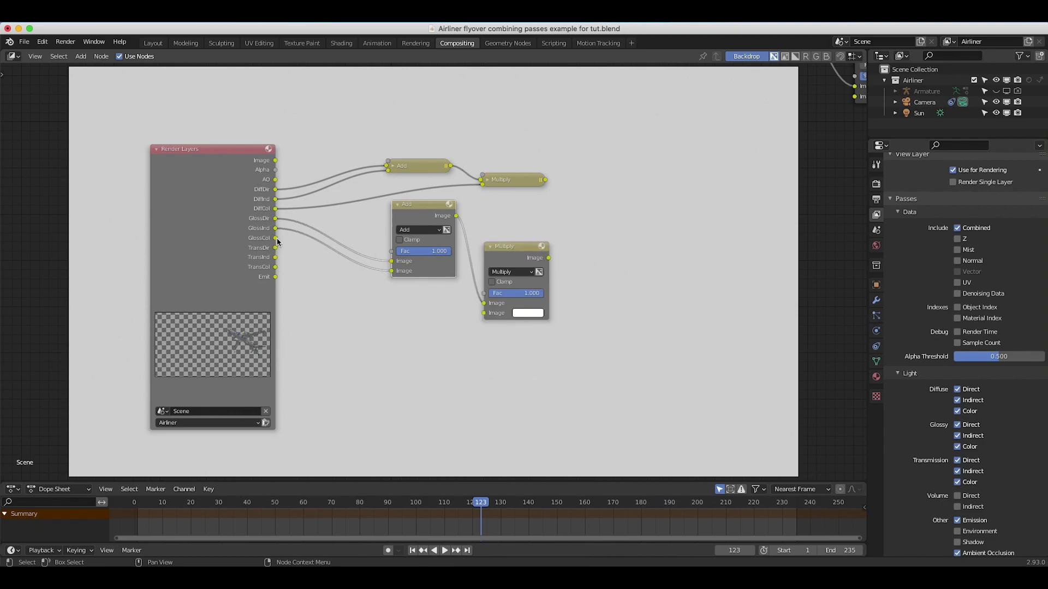
left_click_drag(276, 242, 485, 313)
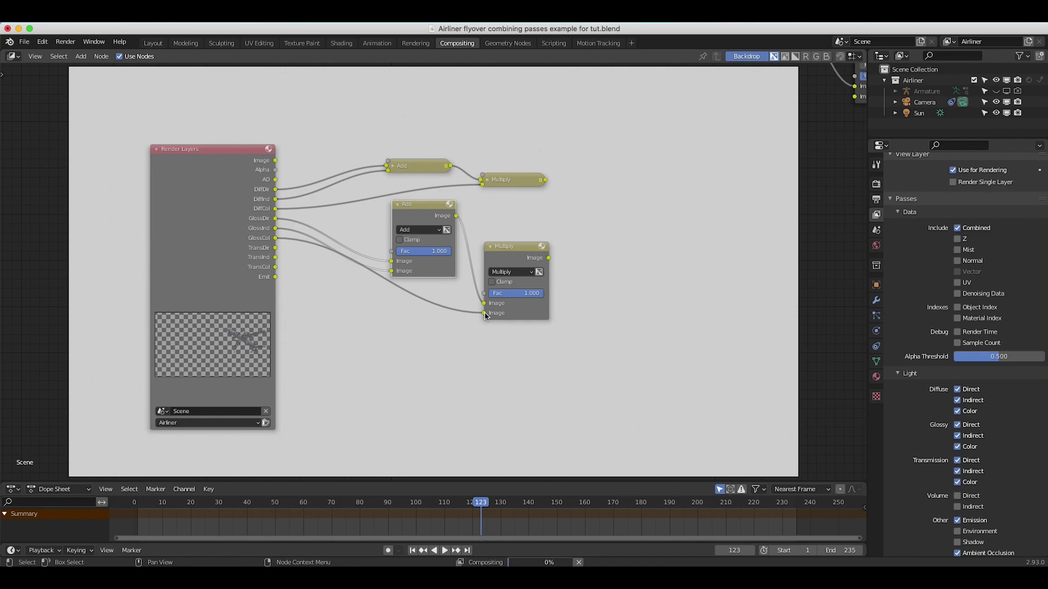
left_click(488, 248)
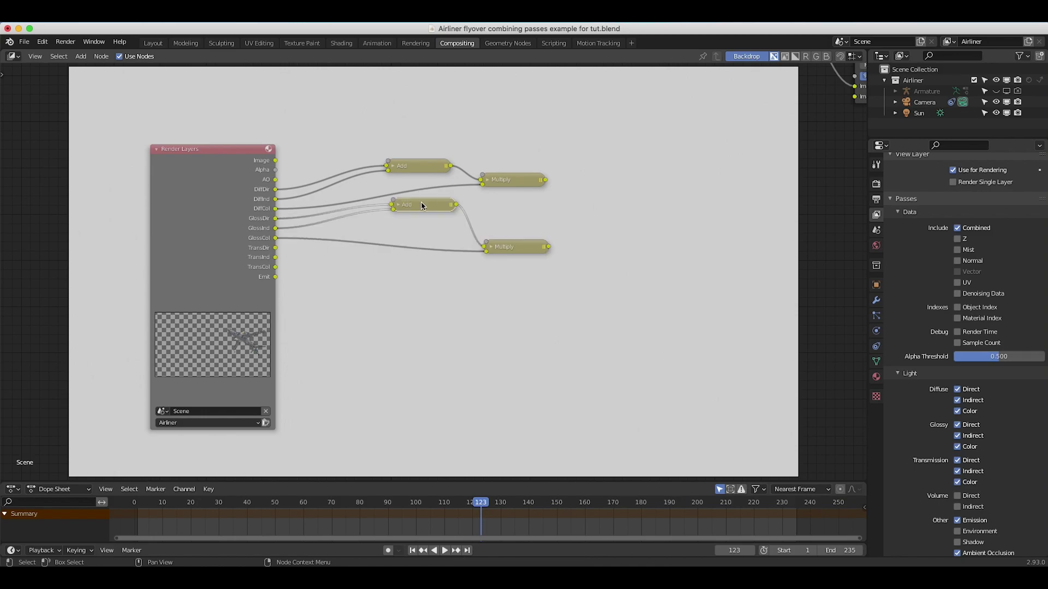
left_click_drag(420, 203, 424, 225)
left_click(514, 248, "shift")
Copy the pair for transmission, wire TransDir and TransCol, and collapse it
key("shift+d")
left_click(369, 227)
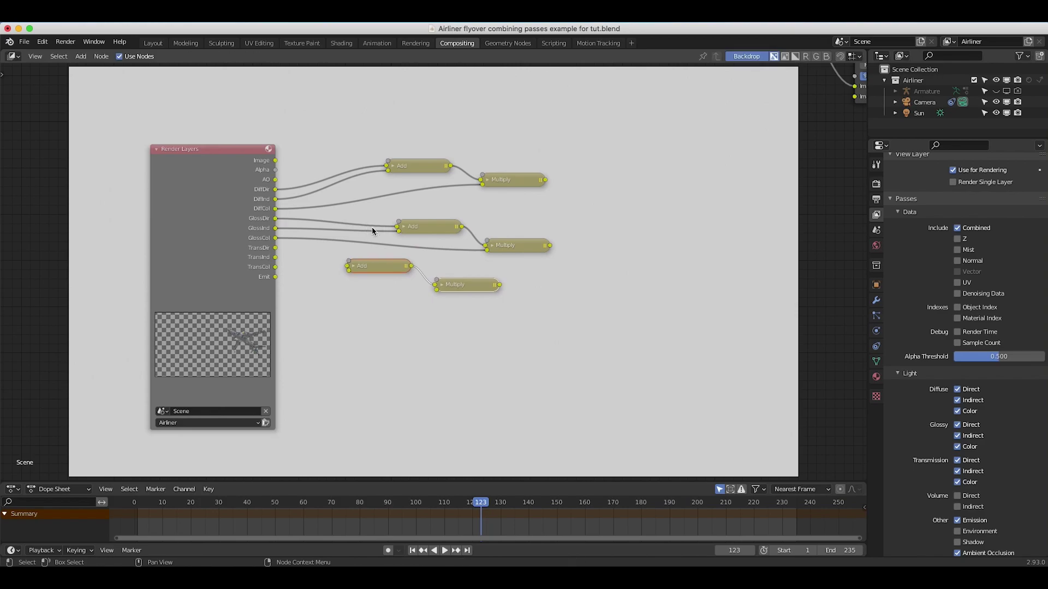
left_click(352, 265)
left_click(441, 284)
left_click_drag(276, 250, 347, 332)
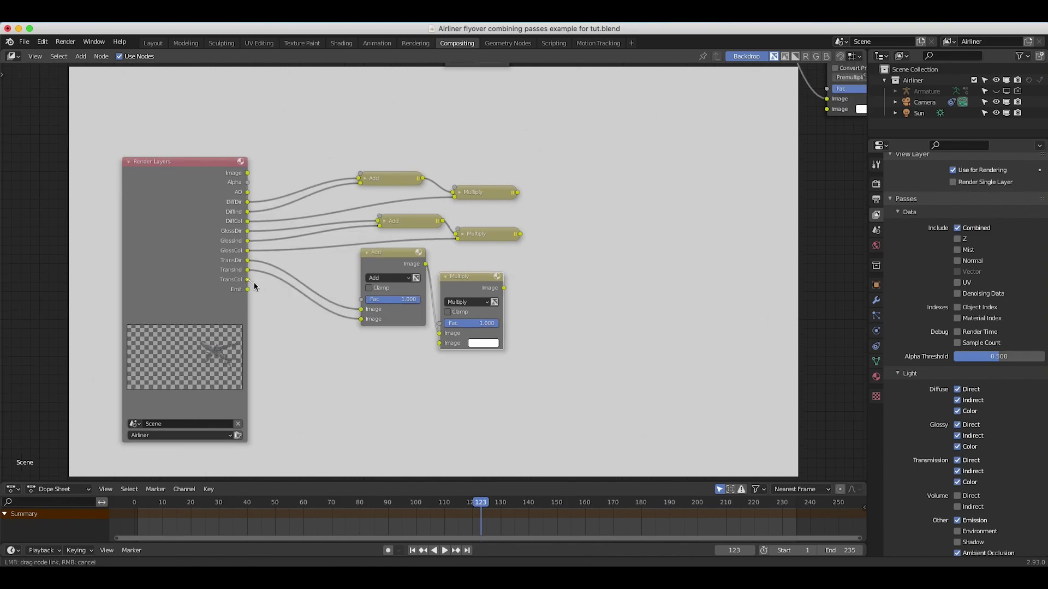
left_click_drag(248, 279, 440, 343)
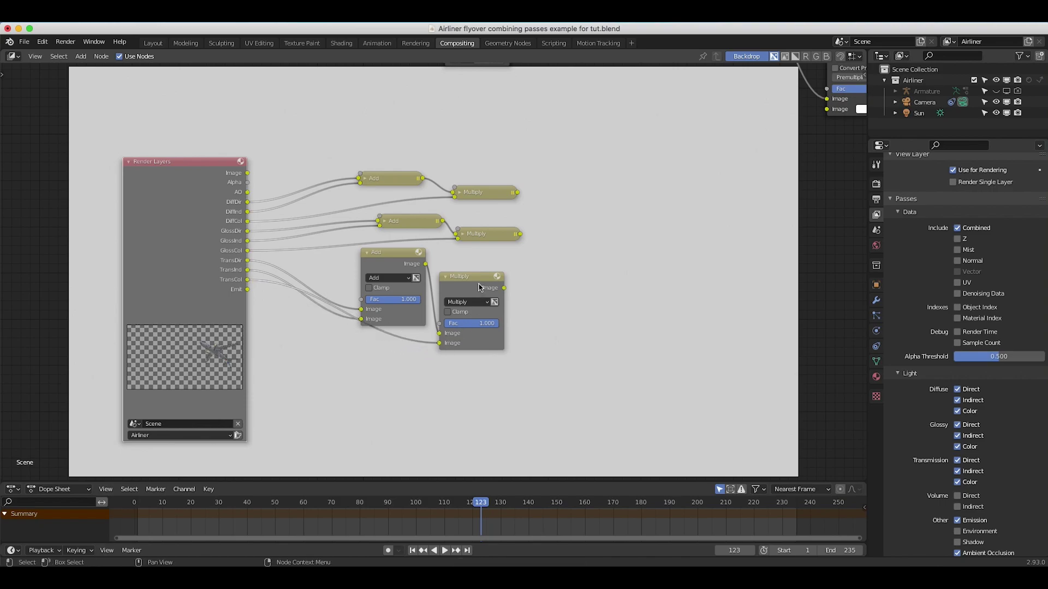
key("h")
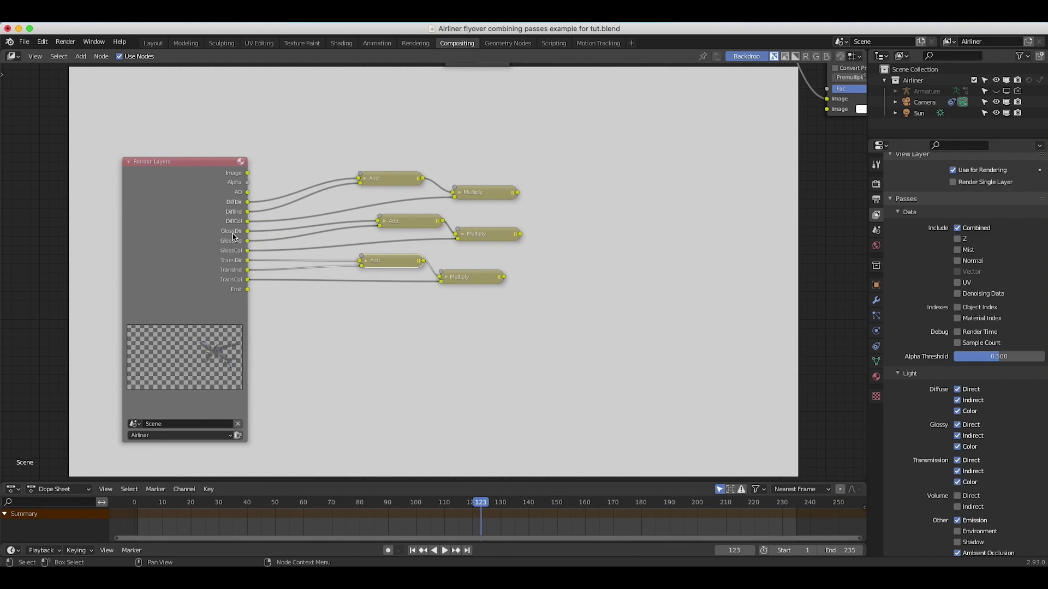
left_click_drag(559, 108, 478, 346)
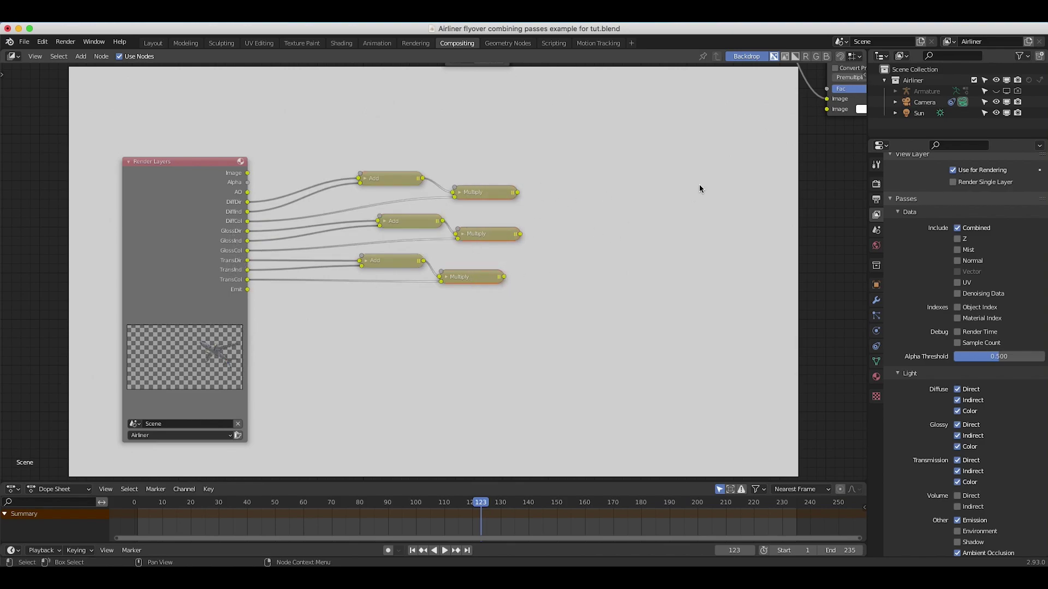
Add a Mix node set to Add summing the diffuse and glossy Multiply results
key("ctrl+z")
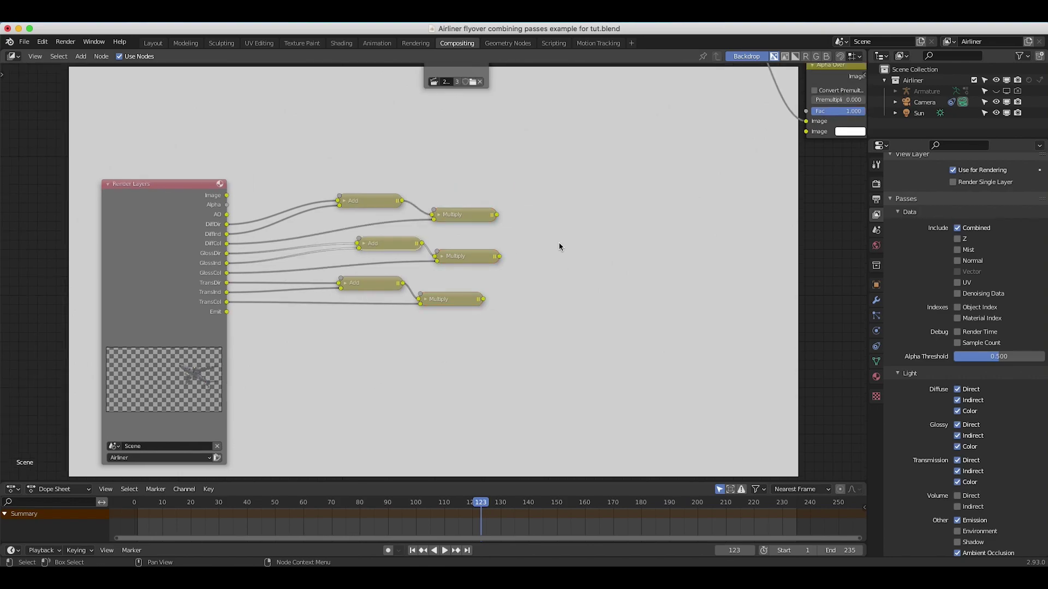
key("shift+a")
mouse_move(559, 245)
left_click(611, 349)
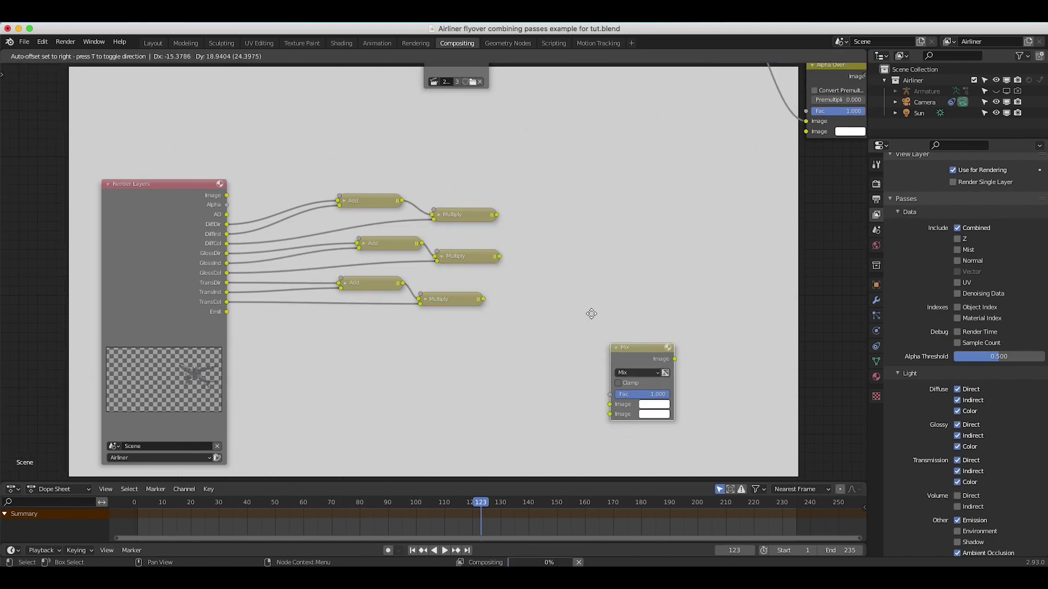
left_click(535, 196)
left_click(577, 248)
left_click(575, 347)
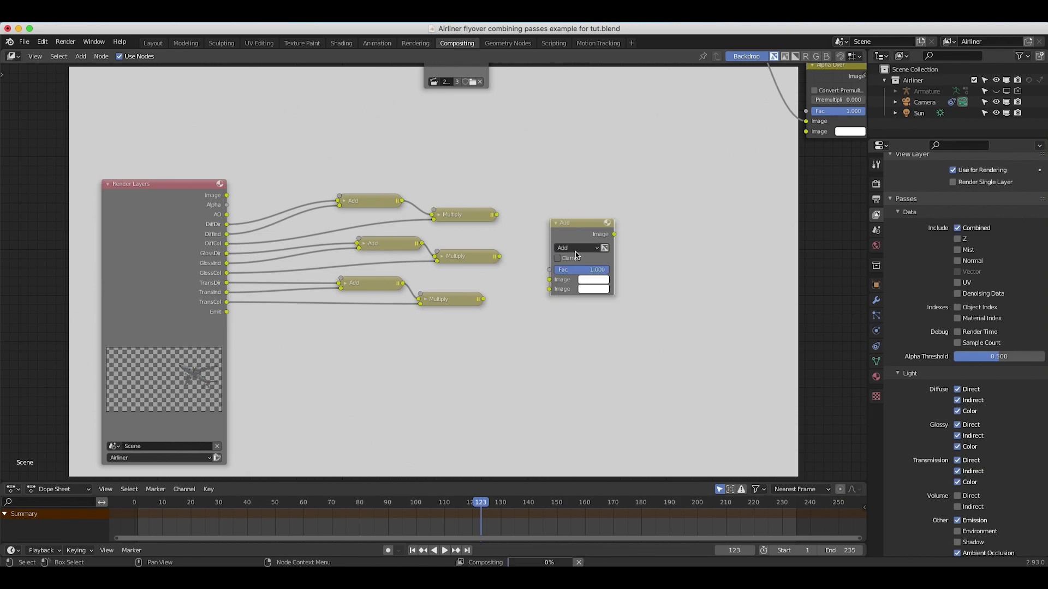
left_click_drag(577, 255, 583, 222)
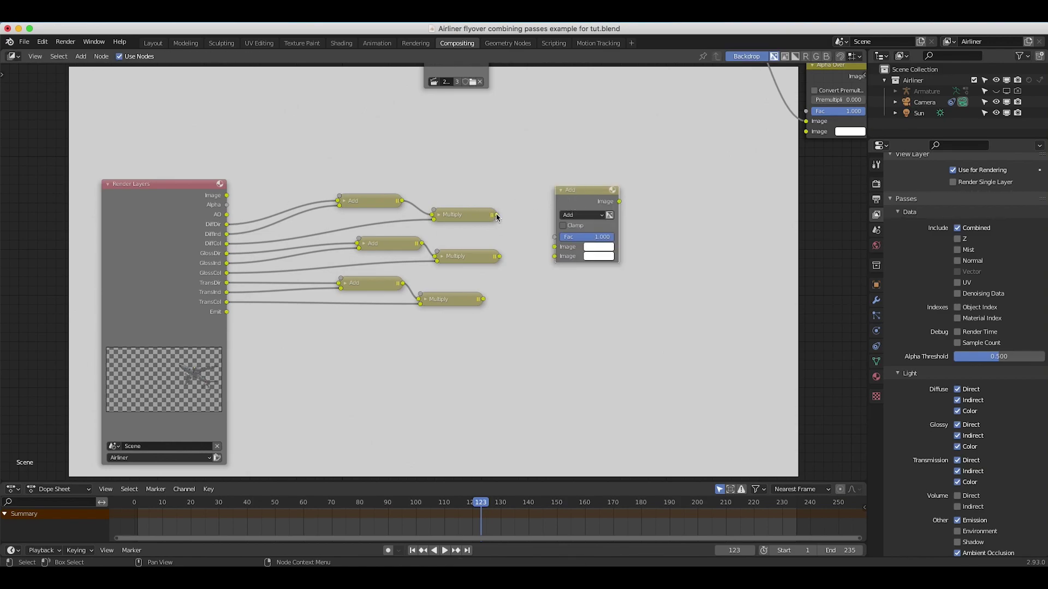
left_click_drag(494, 215, 554, 255)
middle_click_drag(595, 208, 556, 201)
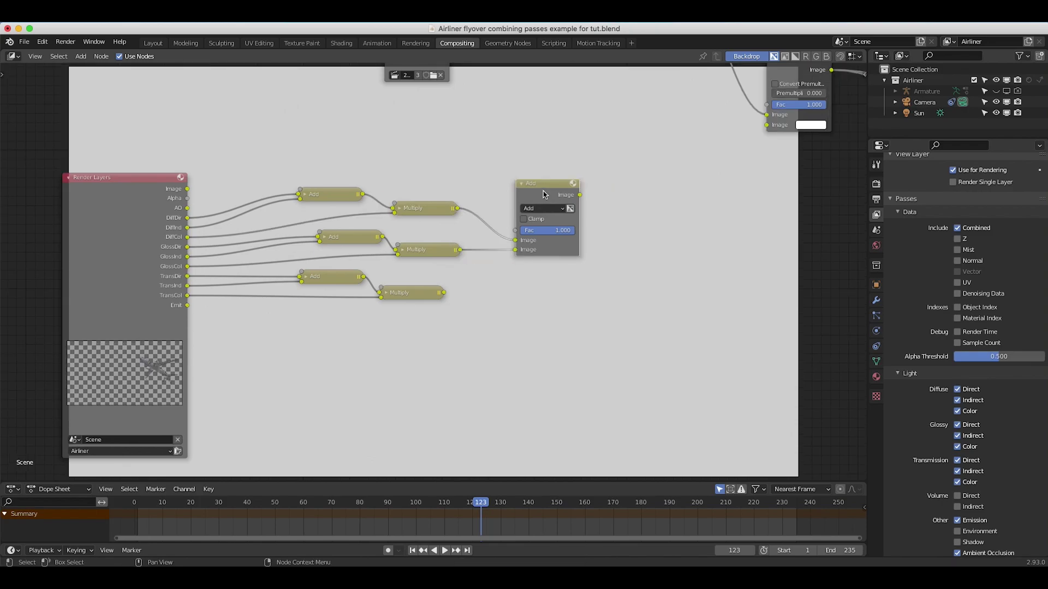
Duplicate it to add the transmission Multiply result onto that sum
key("shift+d")
left_click(582, 211)
left_click_drag(579, 194, 595, 273)
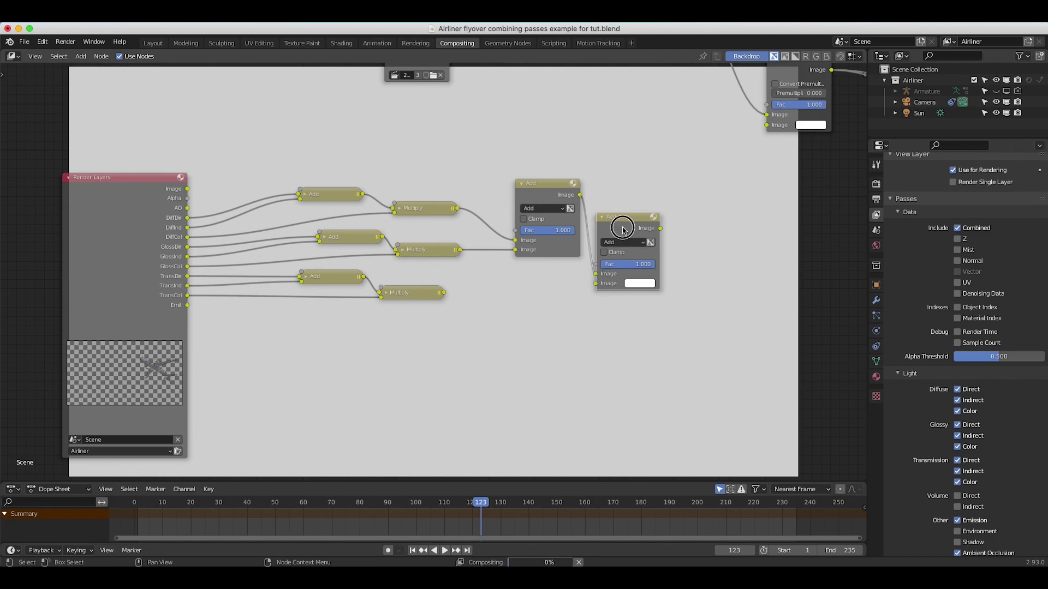
left_click_drag(622, 229, 638, 227)
left_click_drag(444, 293, 612, 282)
left_click(643, 226)
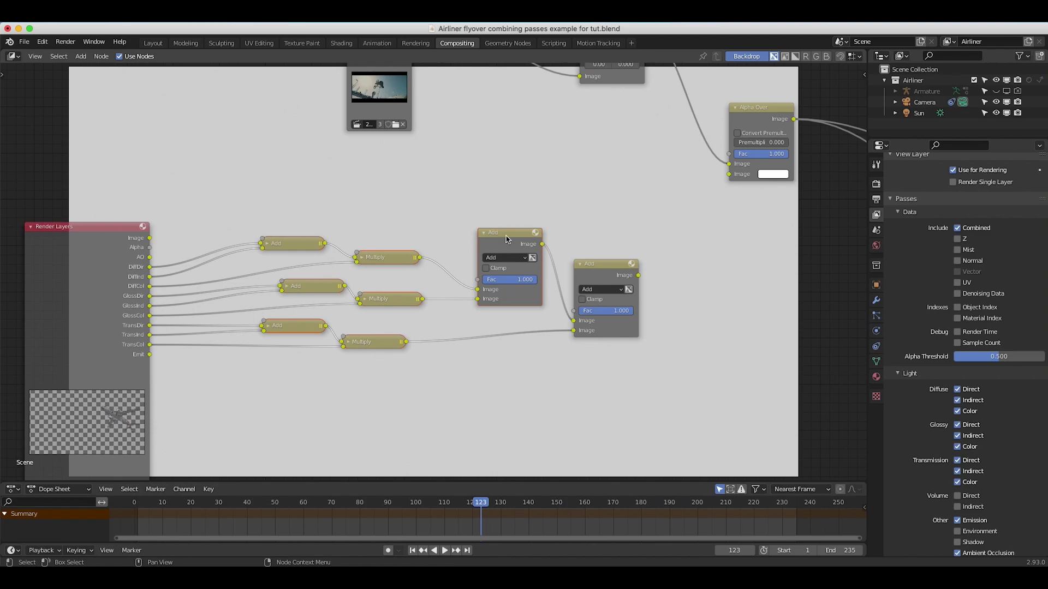
Plug the final pass sum into Alpha Over's foreground input
scroll(672, 263, "right", 6)
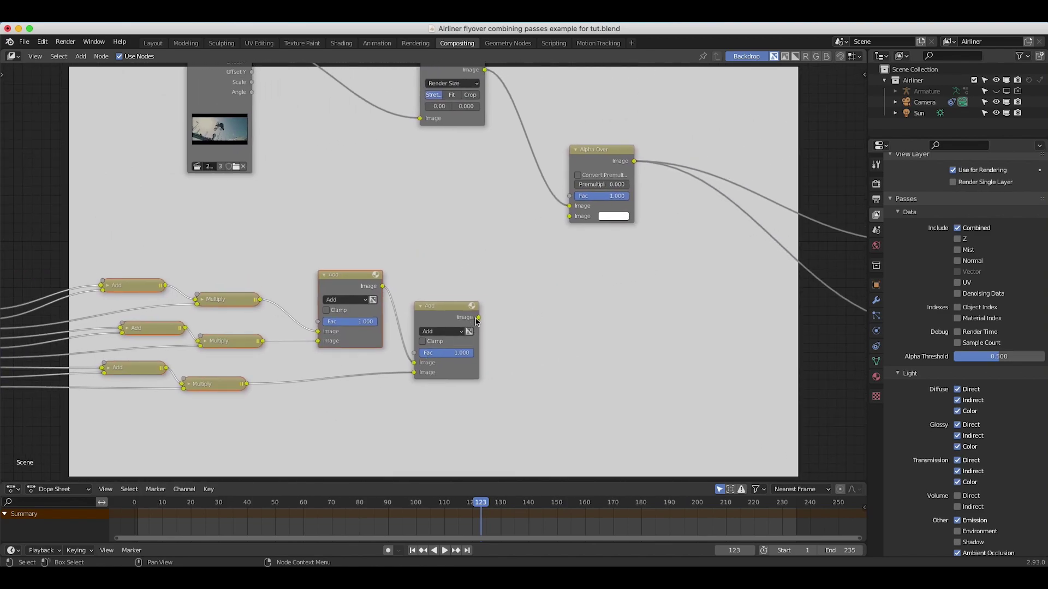
left_click_drag(479, 317, 570, 217)
scroll(262, 270, "left", 15)
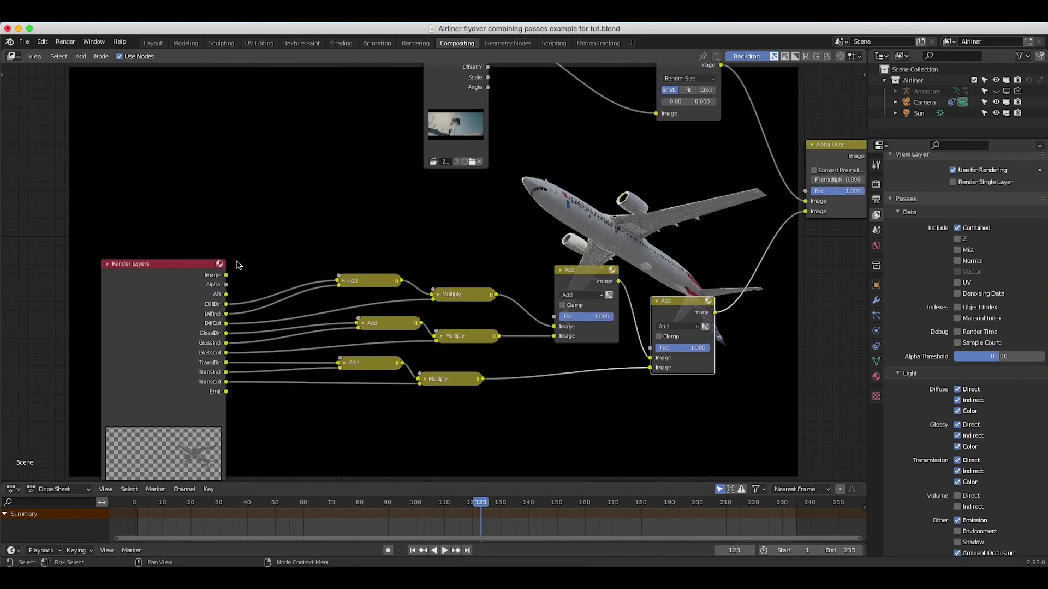
Collapse the selected diffuse Add and Multiply nodes with H
scroll(759, 198, "right", 15)
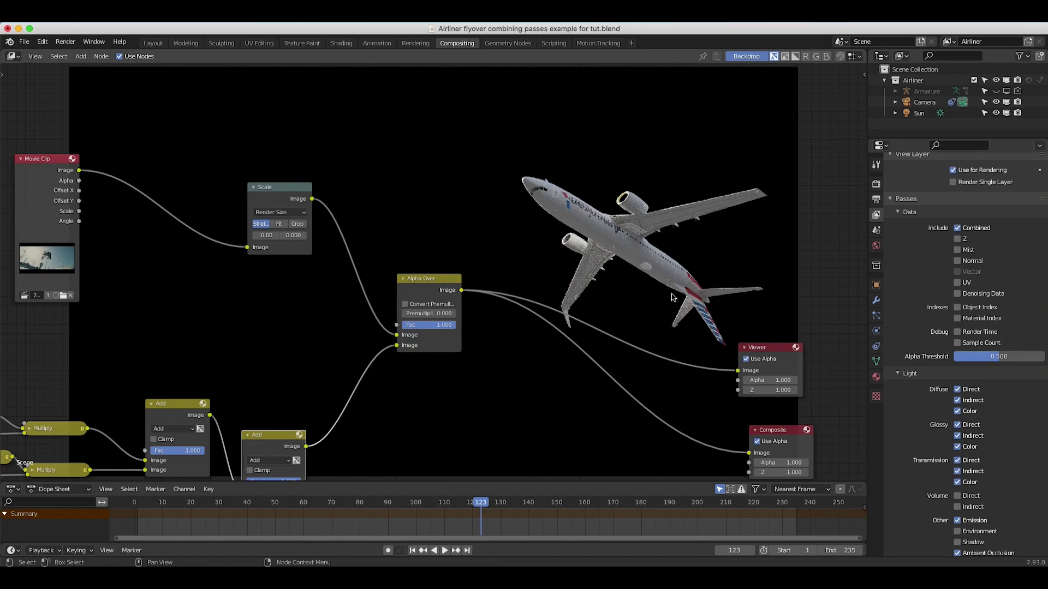
scroll(382, 311, "left", 10)
scroll(382, 311, "down", 8)
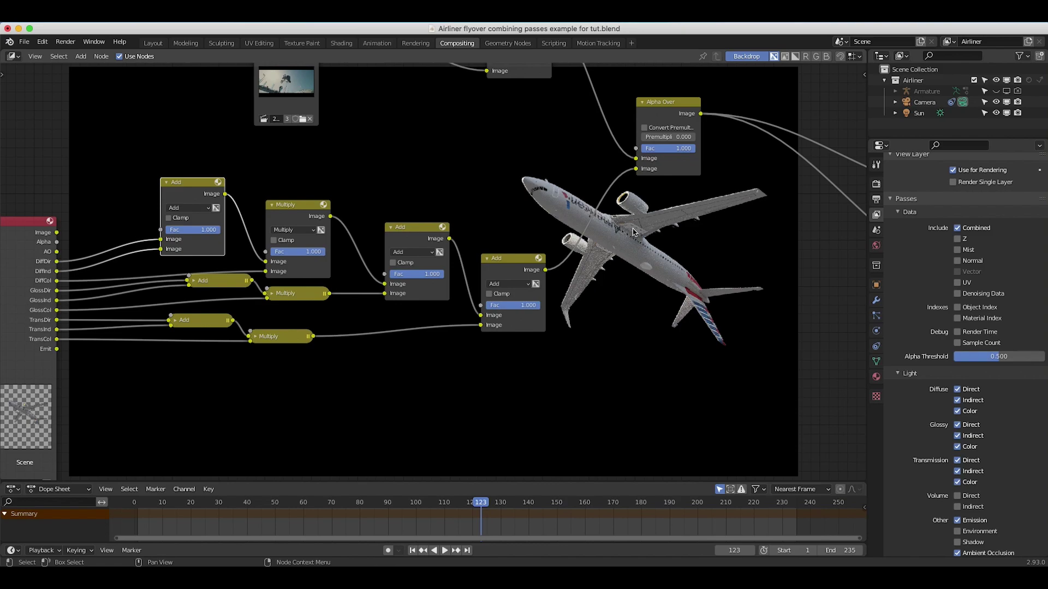
key("h")
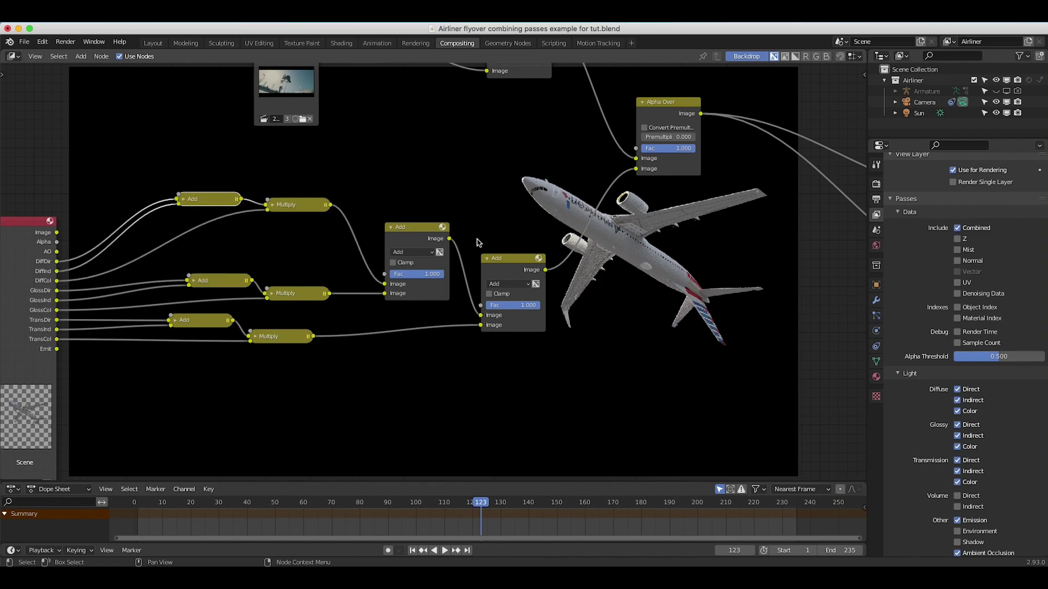
middle_click_drag(644, 231, 700, 284)
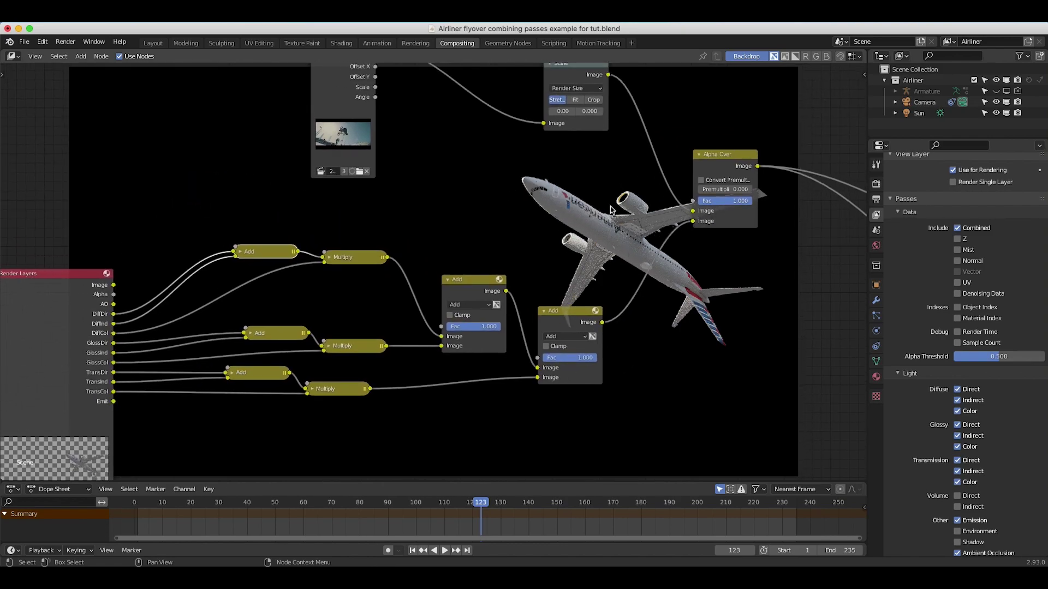
scroll(532, 261, "up", 2)
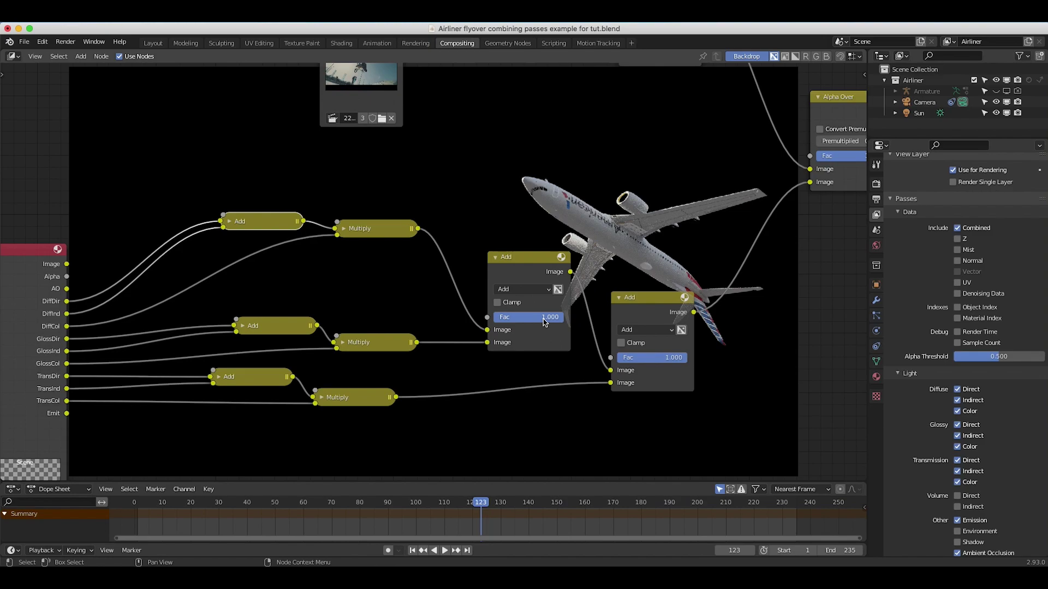
Test the combining Add node's Fac at 0, then restore it to 1
left_click_drag(558, 318, 493, 318)
middle_click_drag(683, 116, 693, 198)
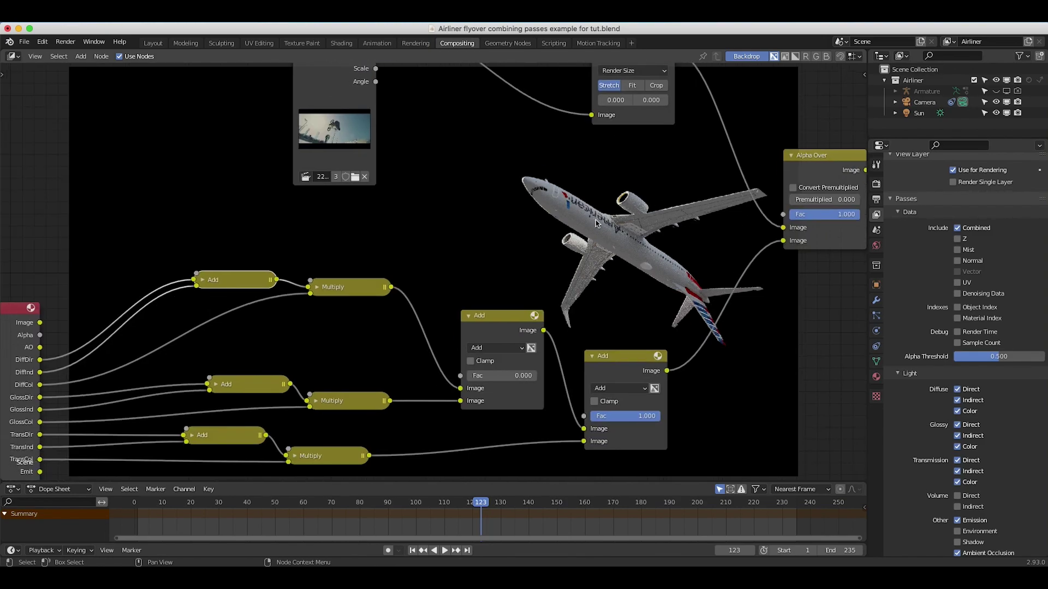
left_click_drag(477, 376, 537, 377)
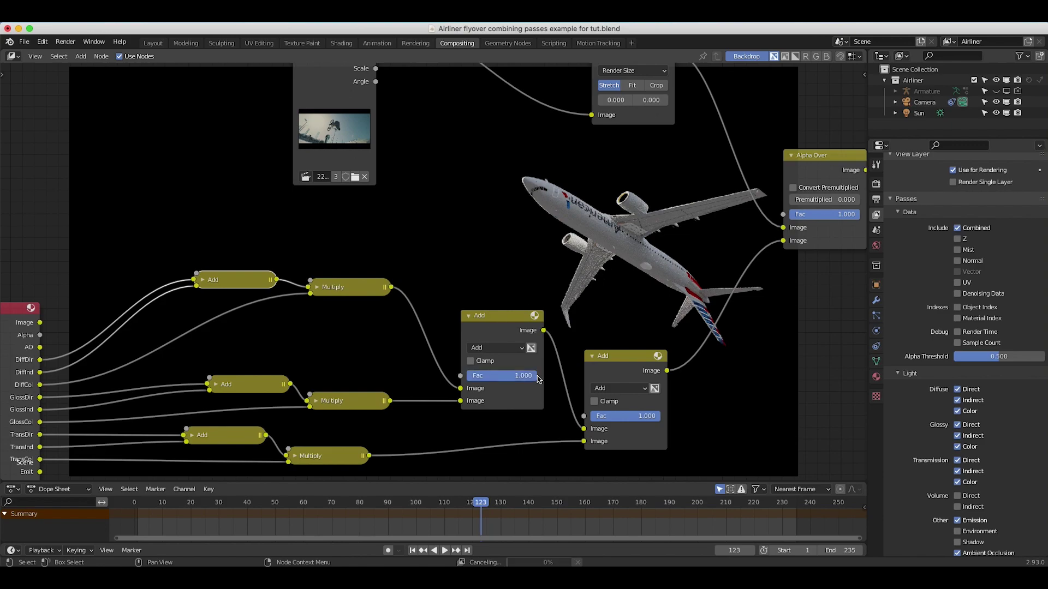
middle_click_drag(273, 320, 387, 286)
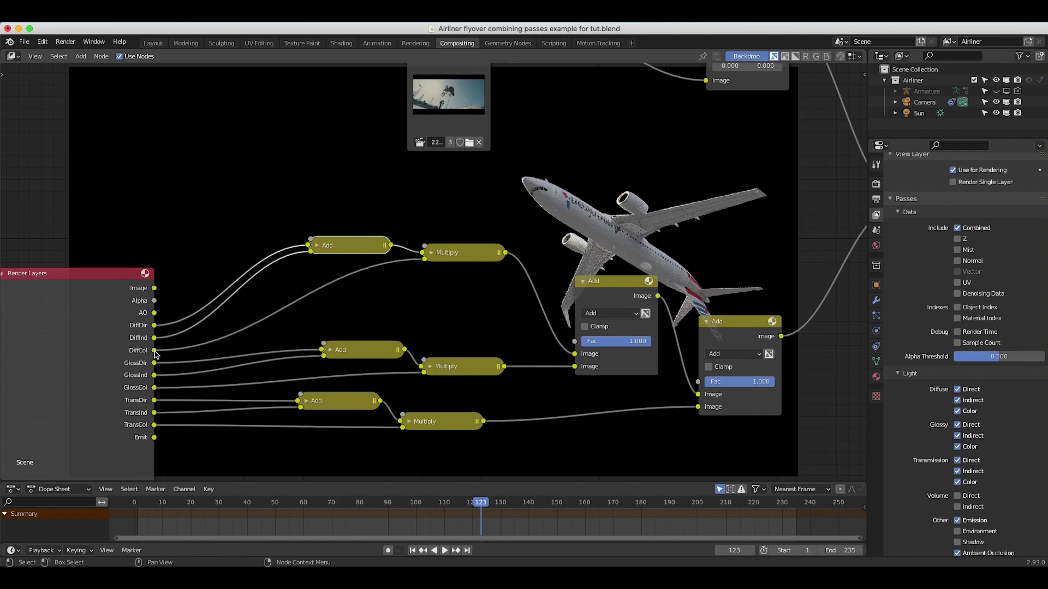
Expand the diffuse Multiply node, test its Fac back to 1, then set diffuse Add Fac to 0
left_click(431, 252)
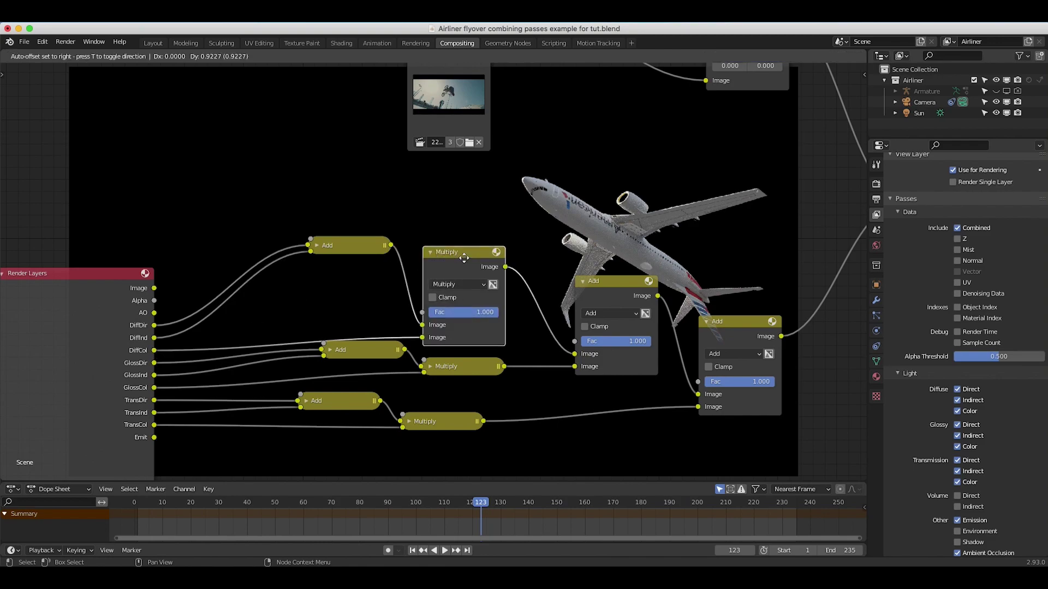
left_click_drag(464, 261, 461, 231)
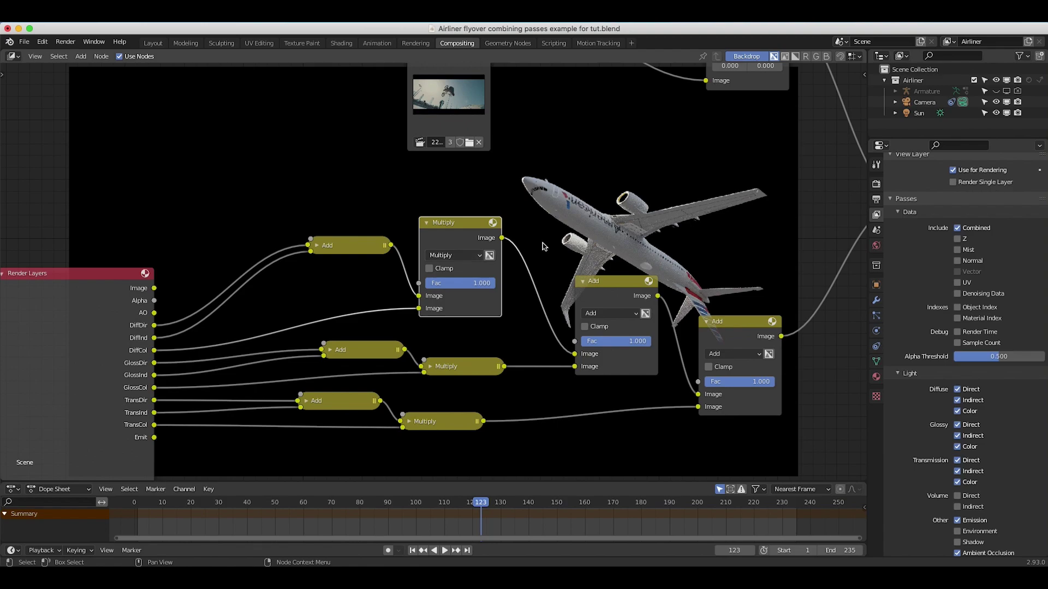
left_click_drag(475, 282, 409, 283)
middle_click_drag(586, 183, 561, 280)
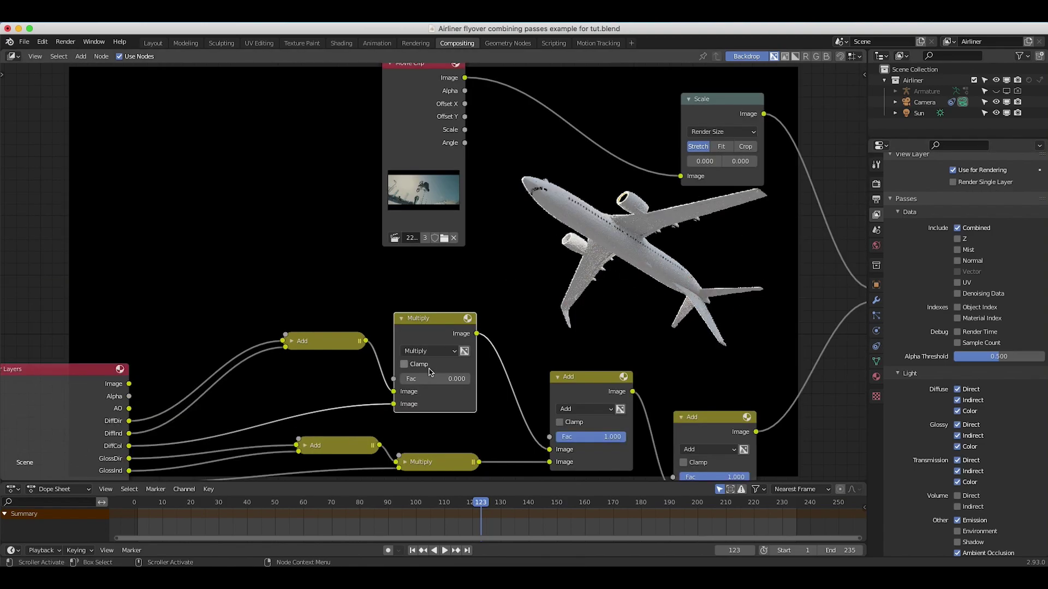
left_click_drag(417, 382, 472, 381)
left_click(291, 342)
left_click_drag(315, 401, 289, 401)
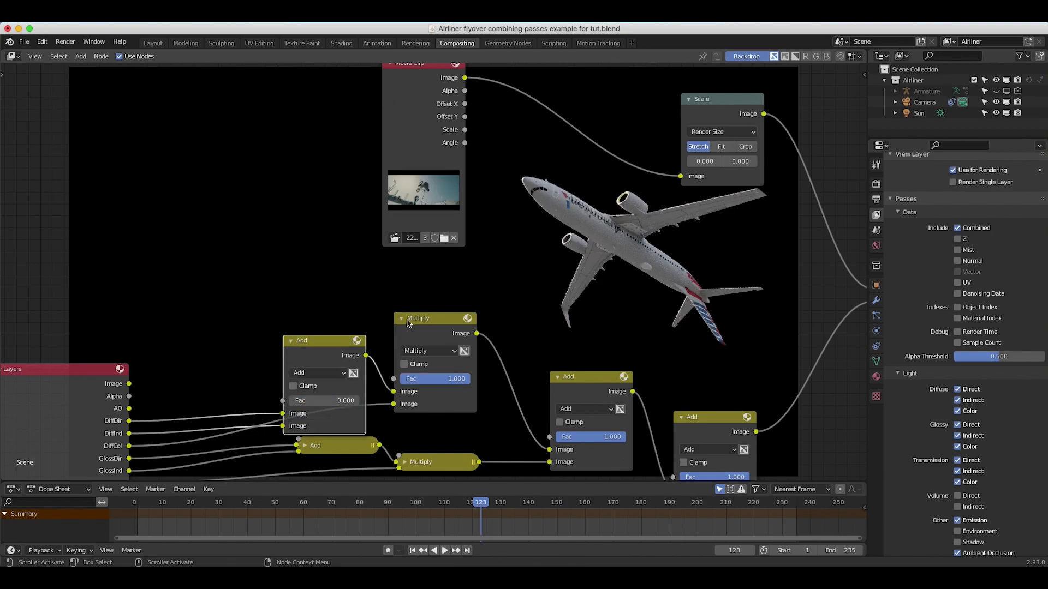
Return the diffuse Add node's Fac to 1 using undo and redo
key("super+z")
left_click_drag(314, 343, 293, 295)
scroll(293, 294, "left", 3)
scroll(293, 295, "down", 2)
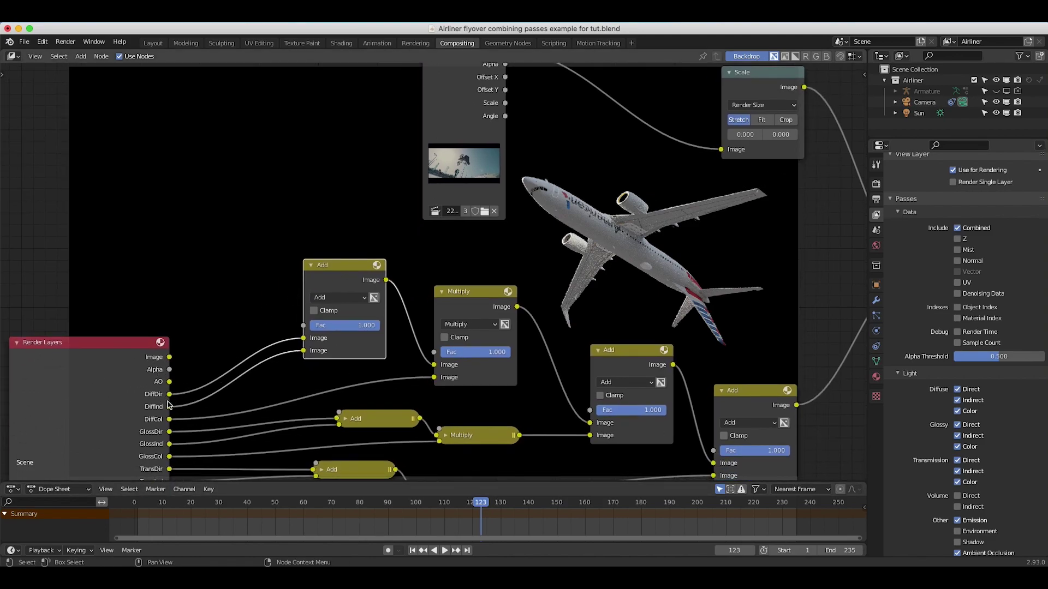
key("BackSpace")
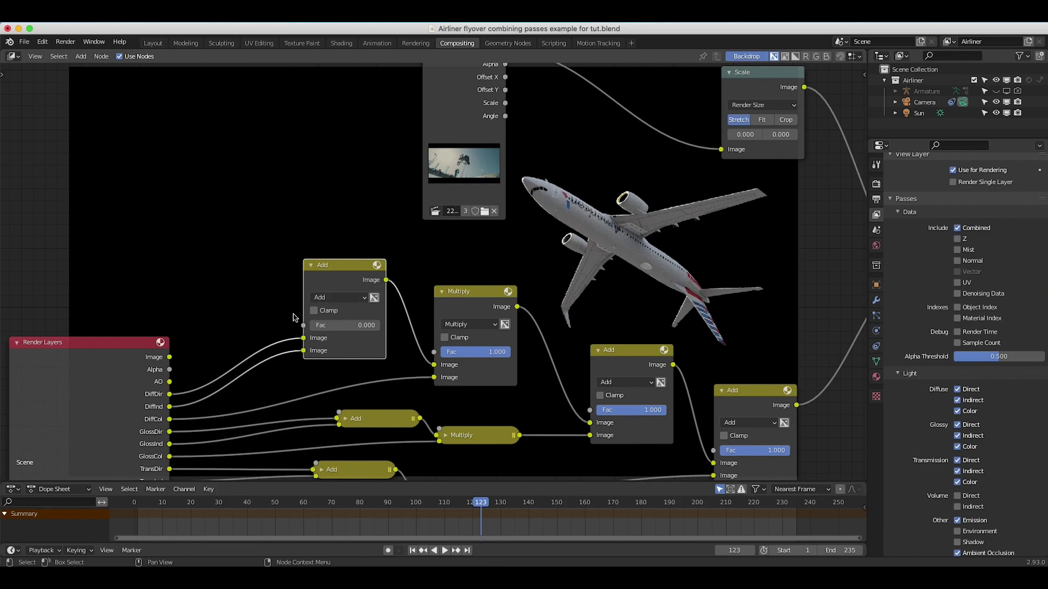
scroll(420, 224, "down", 1)
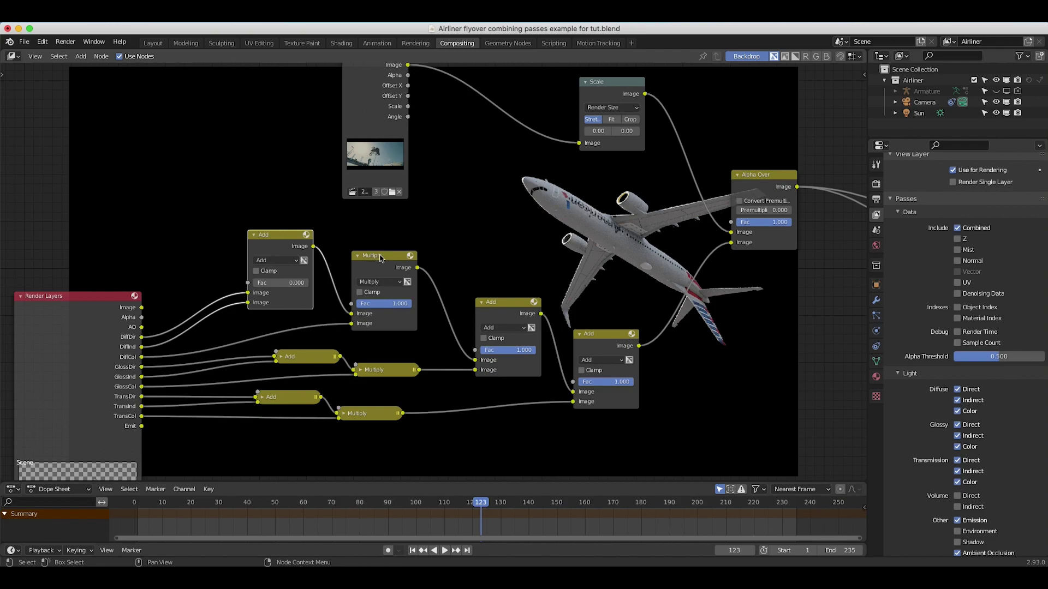
key("ctrl+z")
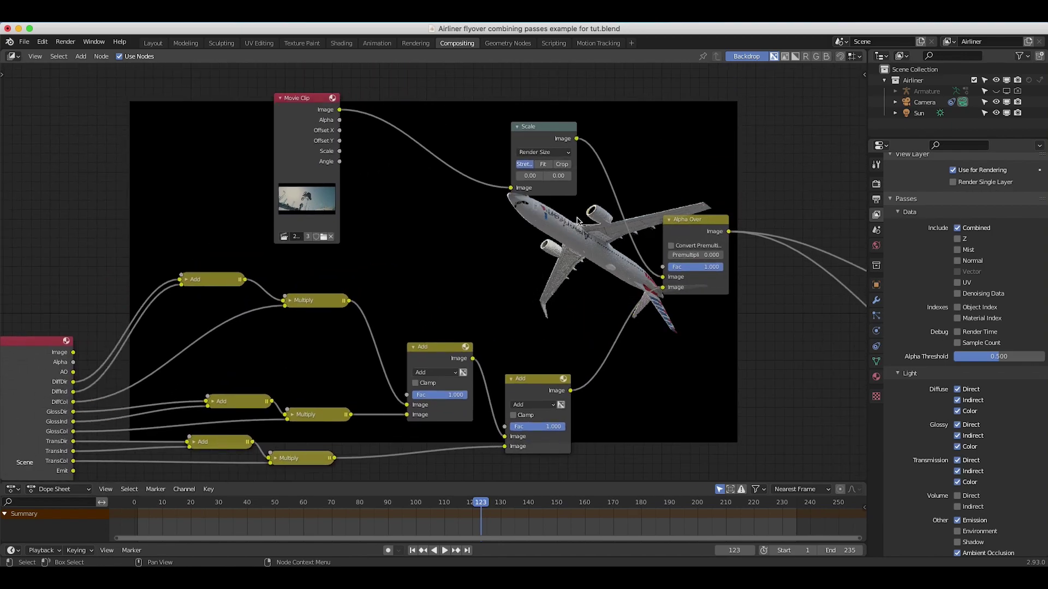
Select the Movie Clip node and bring up the Add node menu
left_click(329, 140)
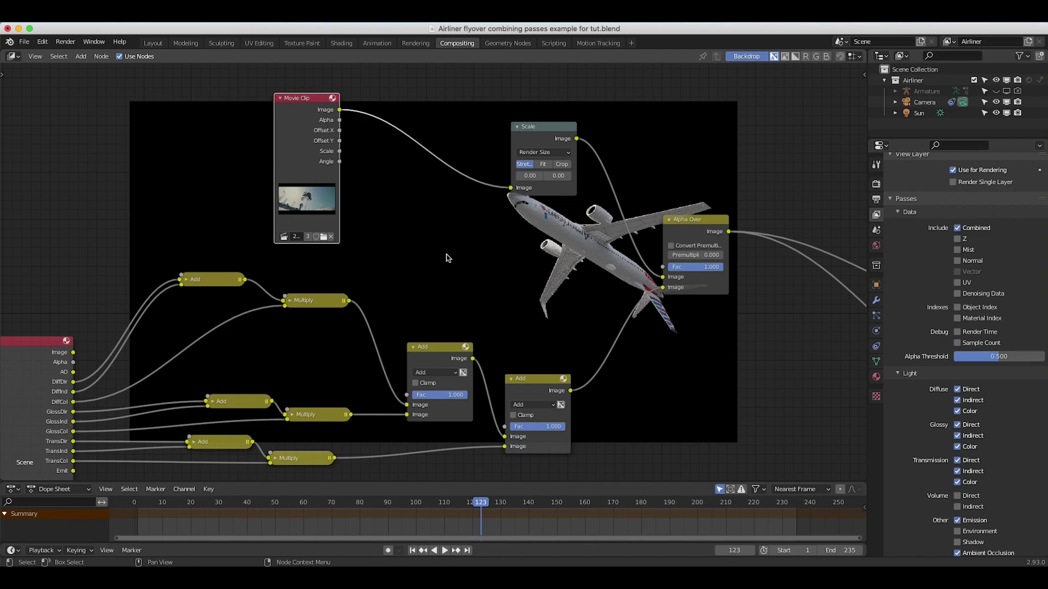
scroll(449, 258, "down", 3)
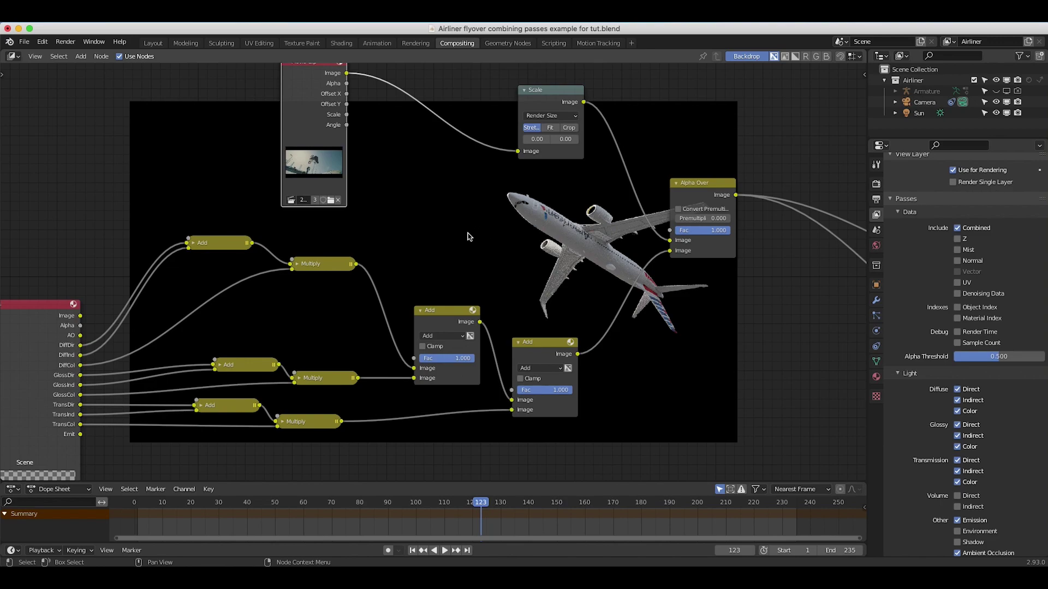
scroll(518, 294, "down", 3)
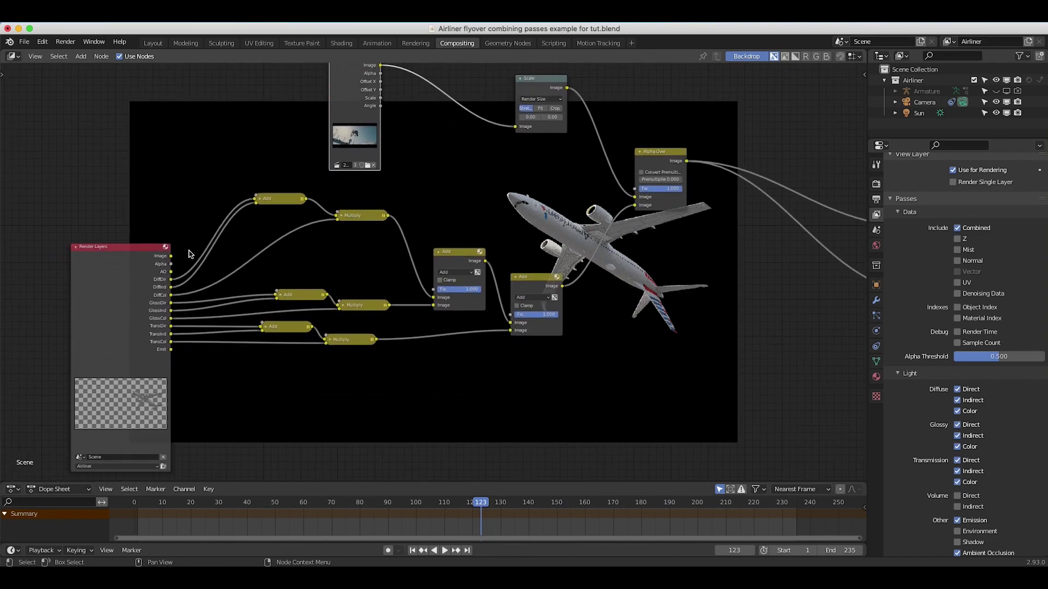
key("shift+a")
Insert a Set Alpha node before Alpha Over, fed by the Render Layers Alpha pass
mouse_move(519, 296)
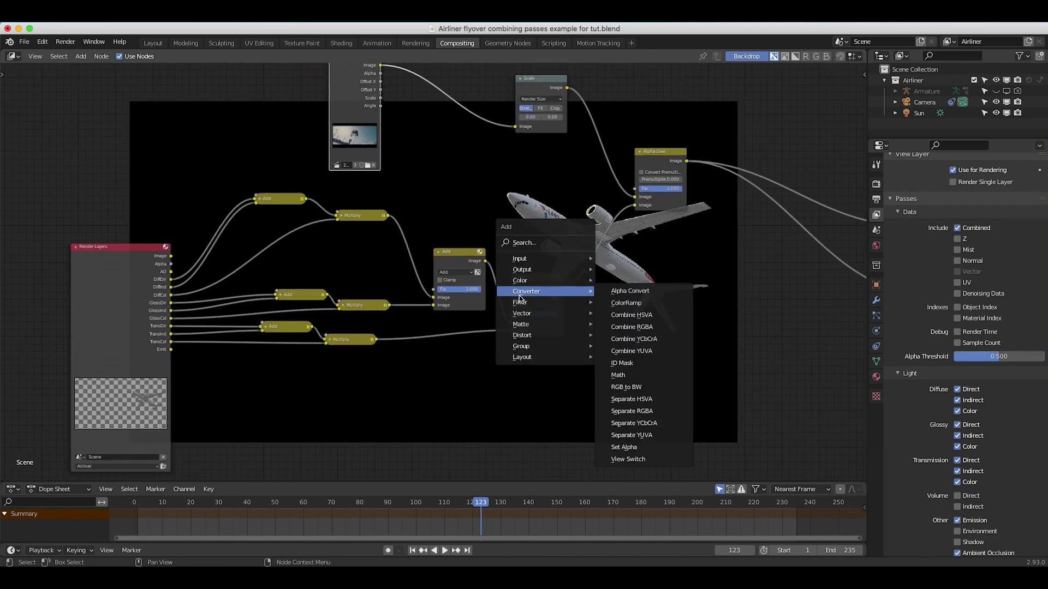
left_click(624, 446)
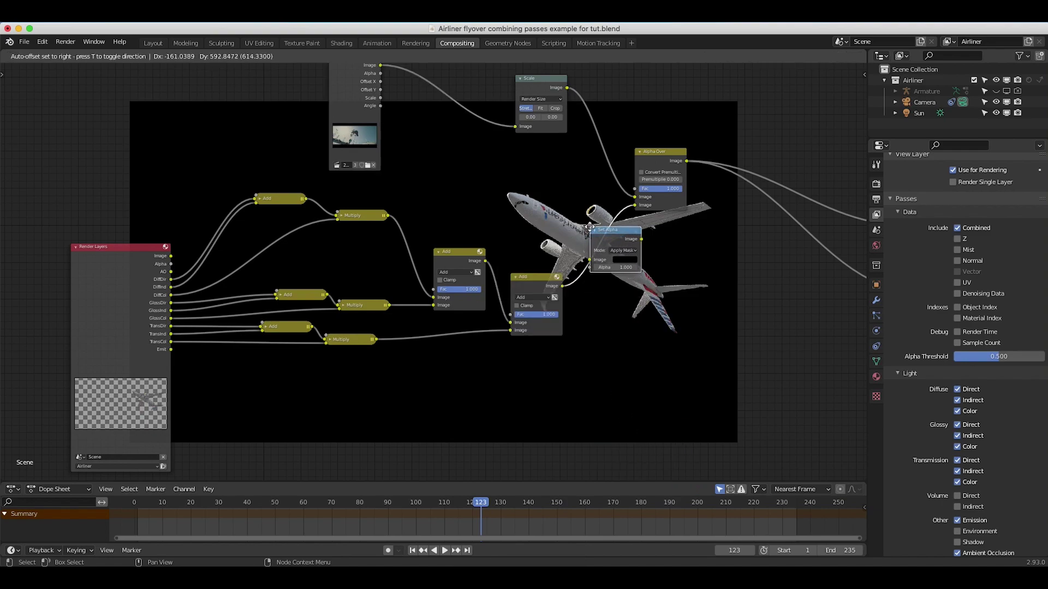
left_click(592, 228)
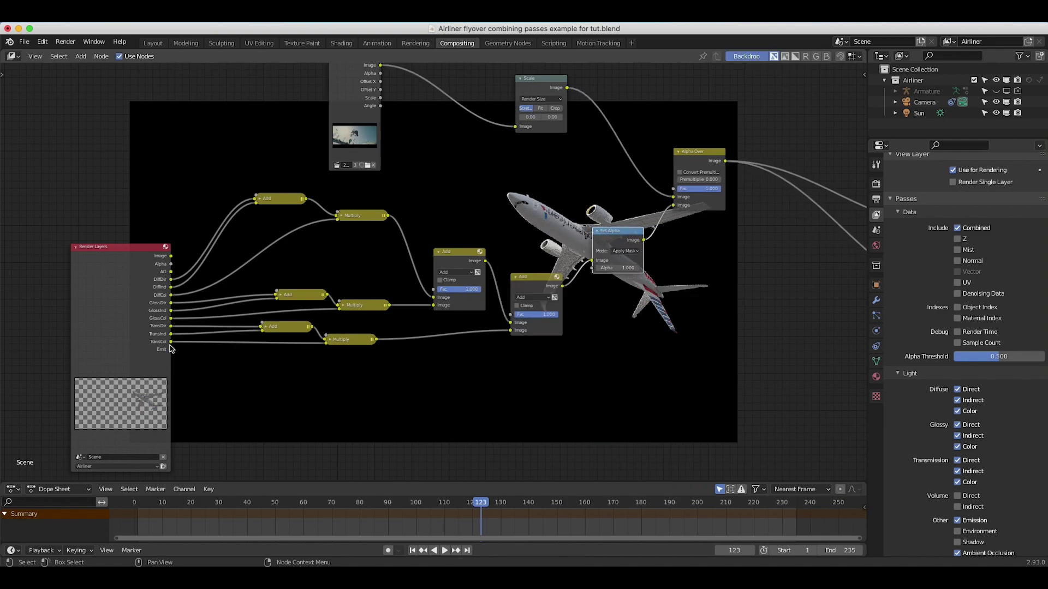
left_click_drag(172, 265, 592, 270)
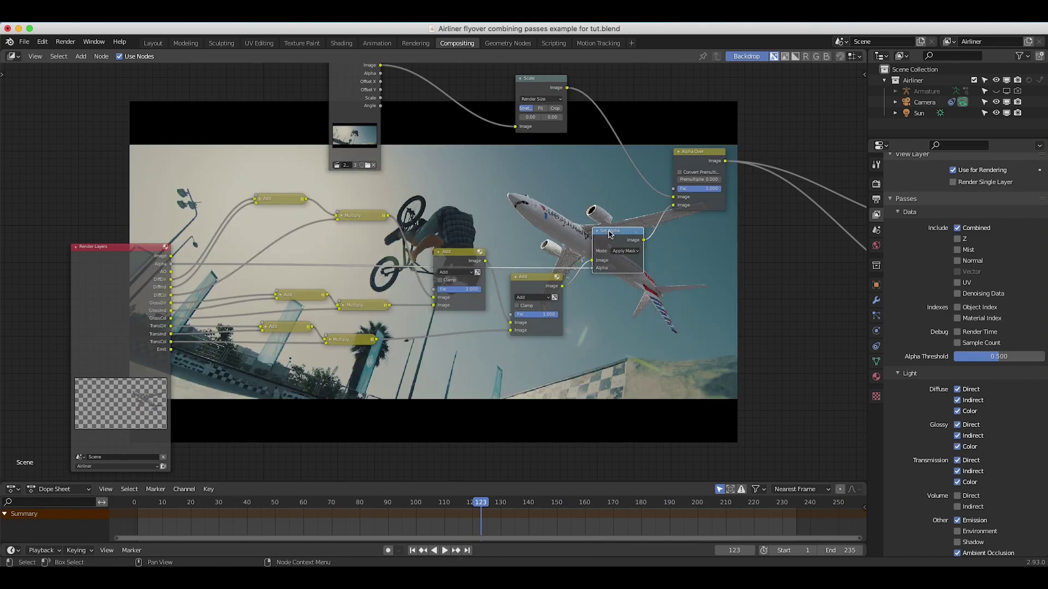
scroll(614, 138, "up", 10)
scroll(615, 138, "left", 6)
scroll(615, 138, "down", 3)
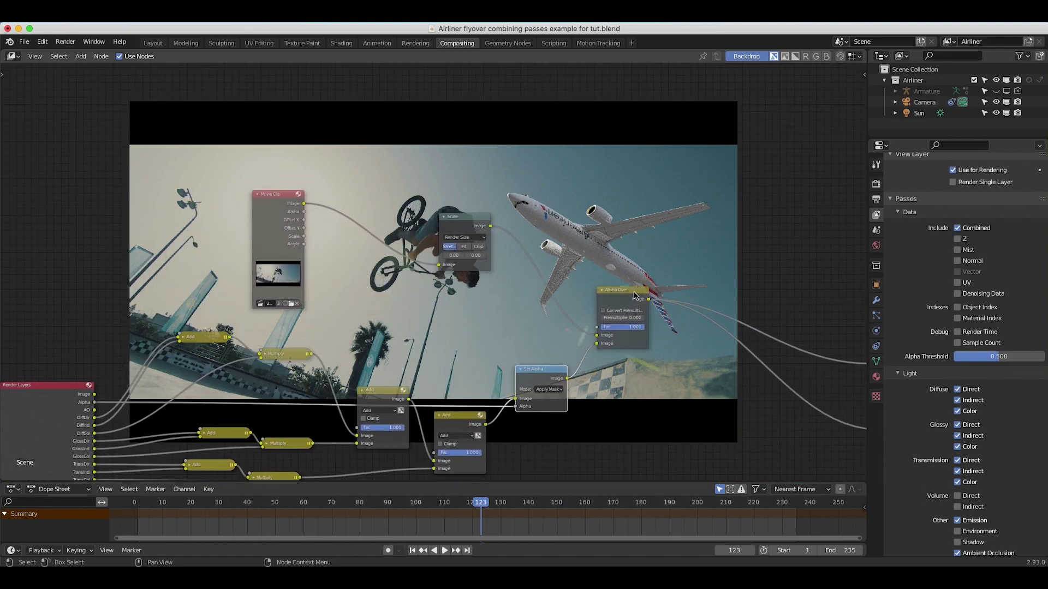
left_click(630, 293)
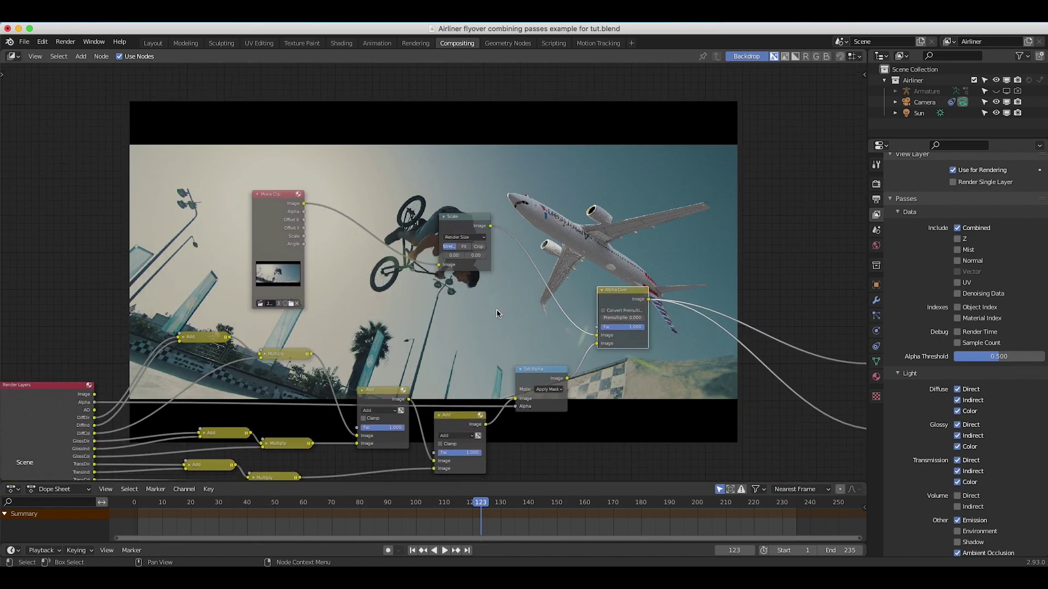
scroll(401, 322, "down", 3)
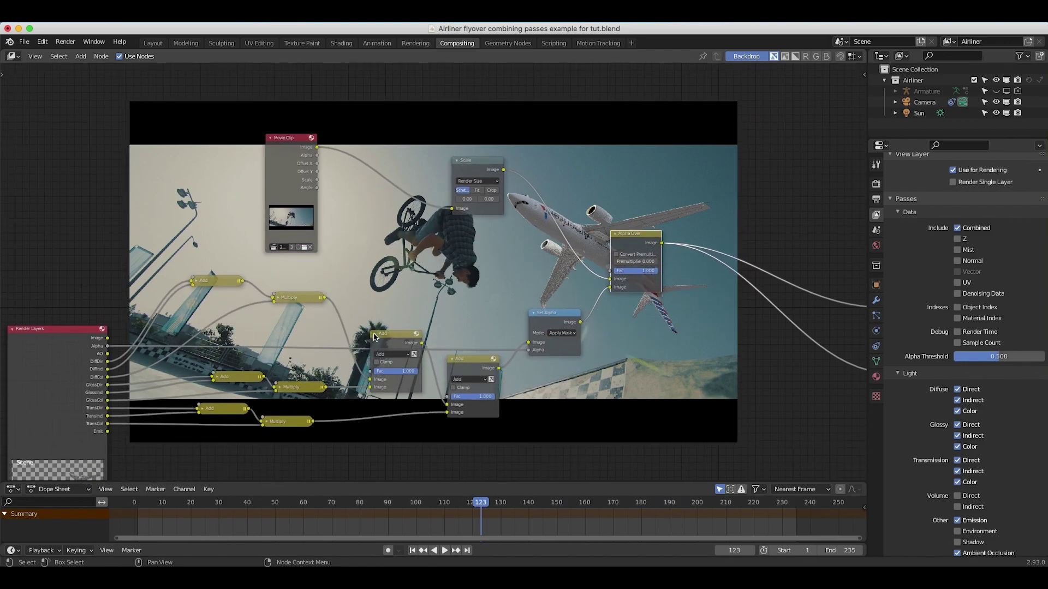
scroll(375, 334, "down", 4)
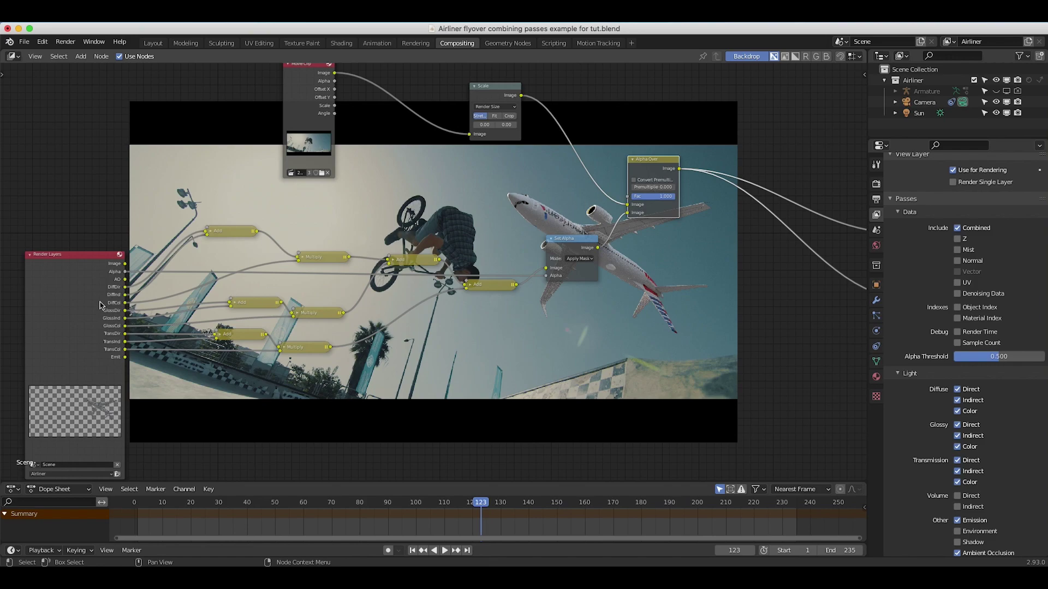
scroll(176, 287, "up", 2)
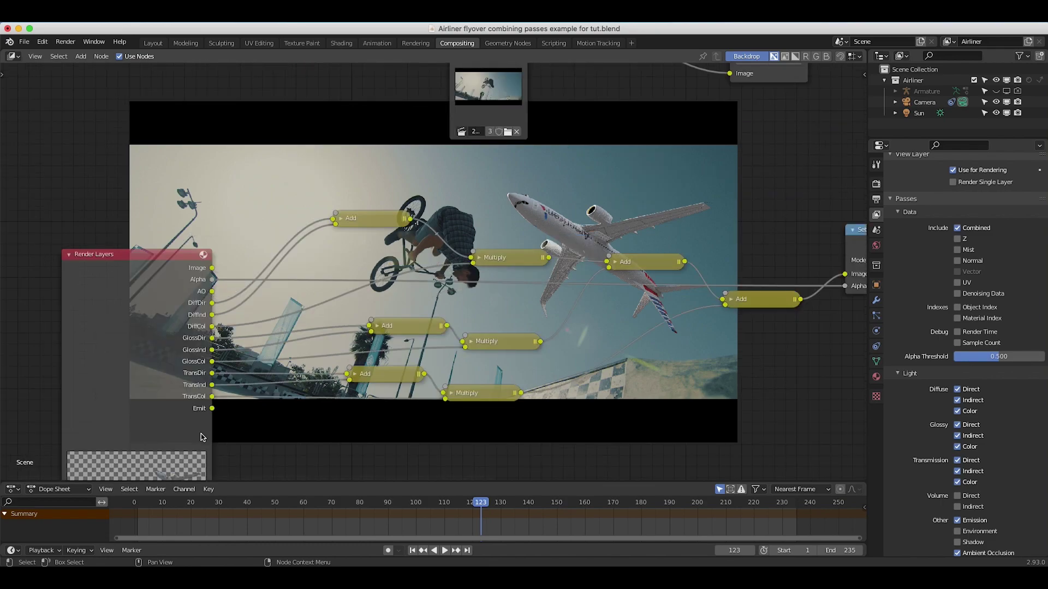
middle_click_drag(708, 264, 598, 217)
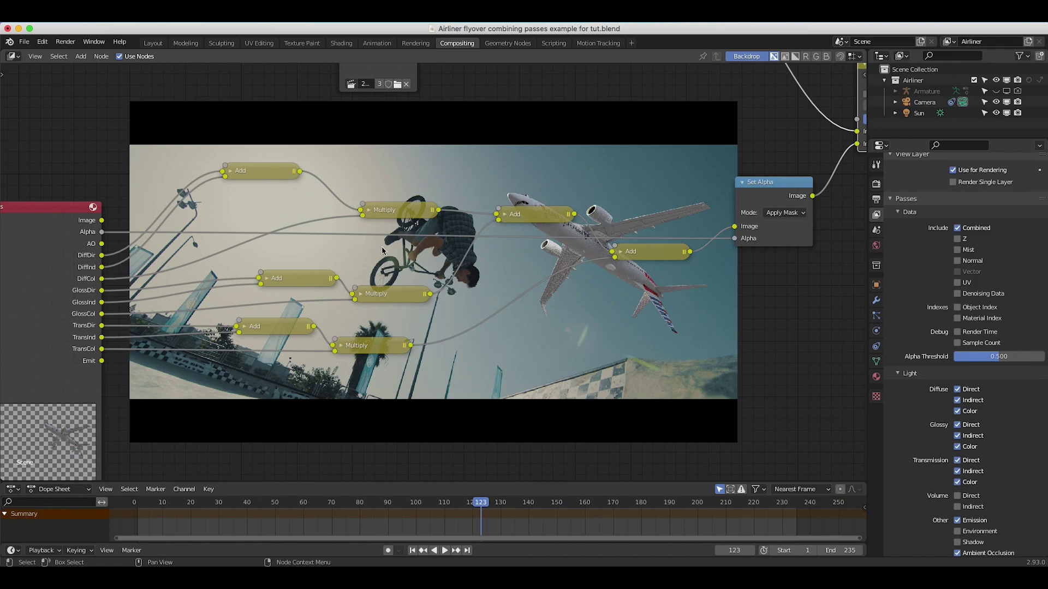
Drop a duplicated Add node onto the Set Alpha input link and feed Emit into it
left_click(97, 352)
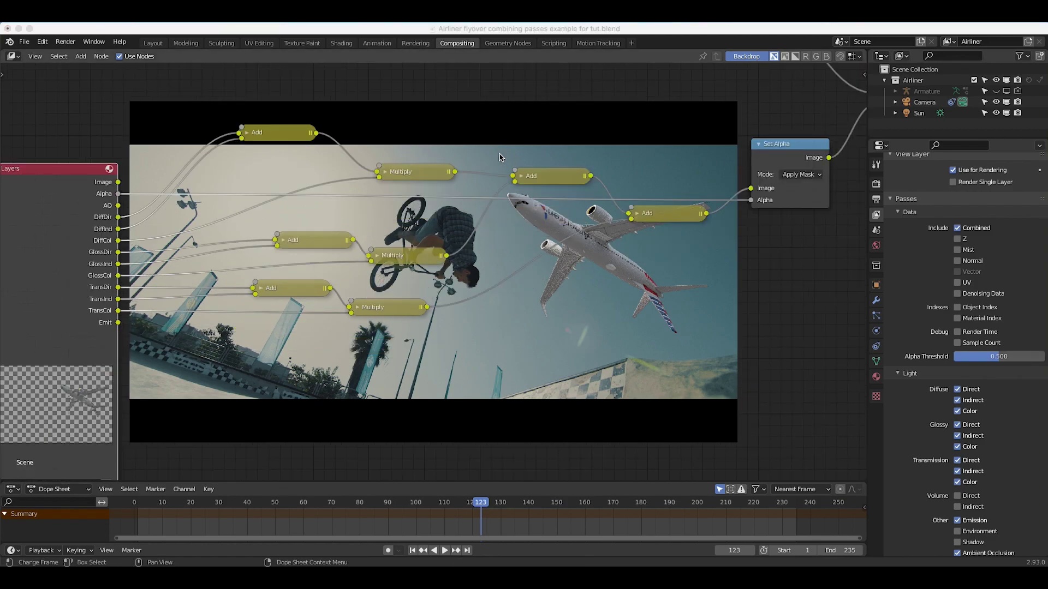
scroll(574, 185, "up", 5)
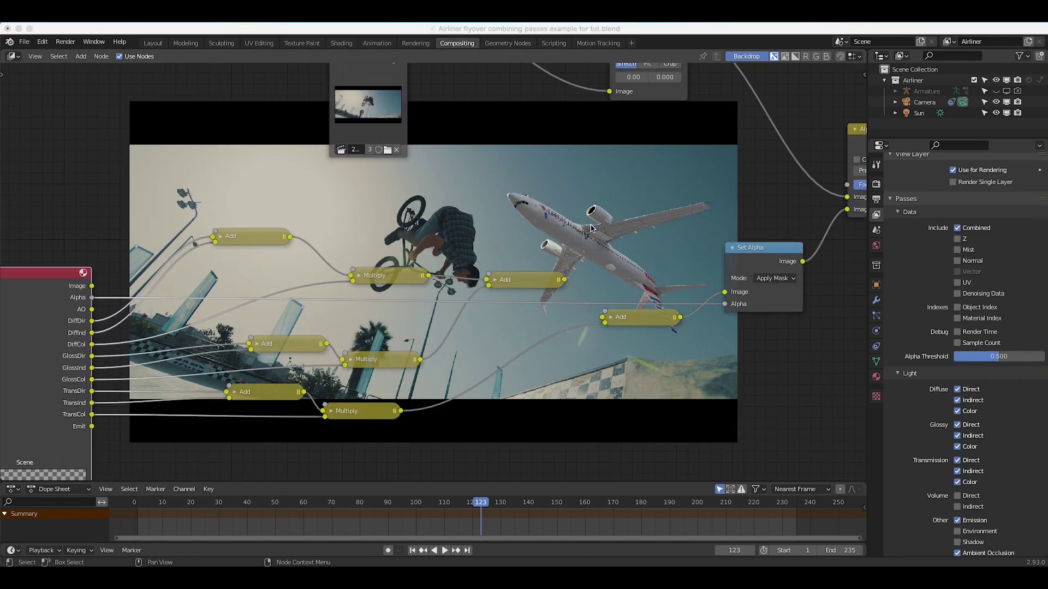
scroll(624, 250, "down", 5)
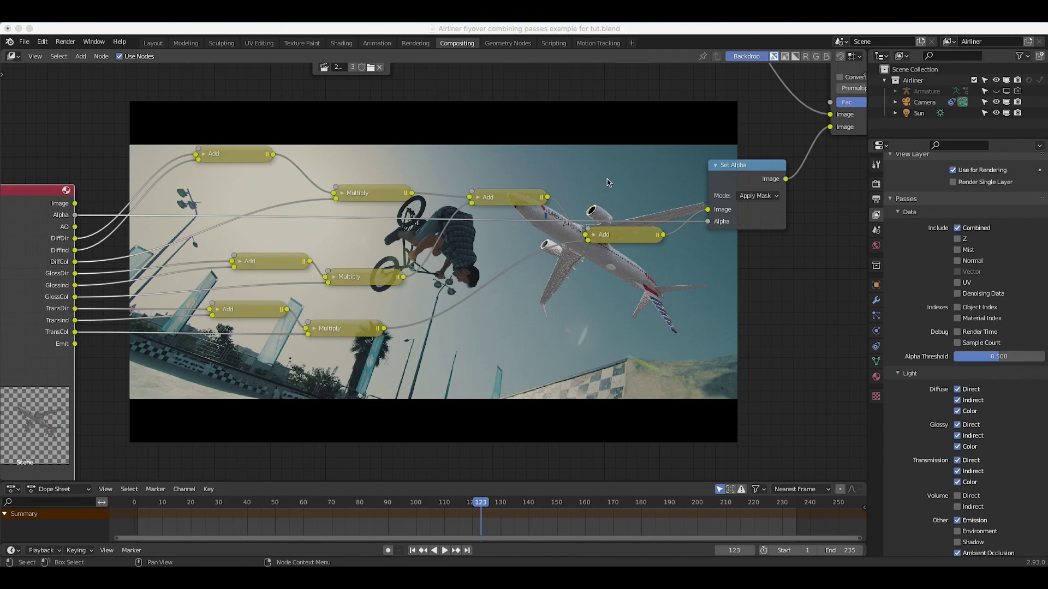
scroll(608, 182, "right", 4)
left_click(451, 268)
key("shift+d")
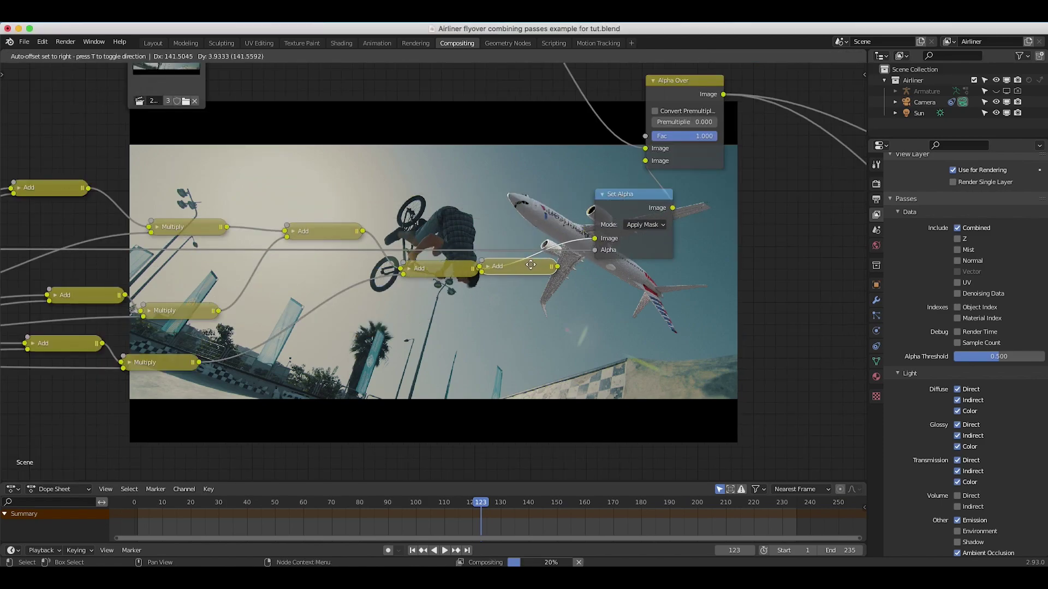
left_click(549, 266)
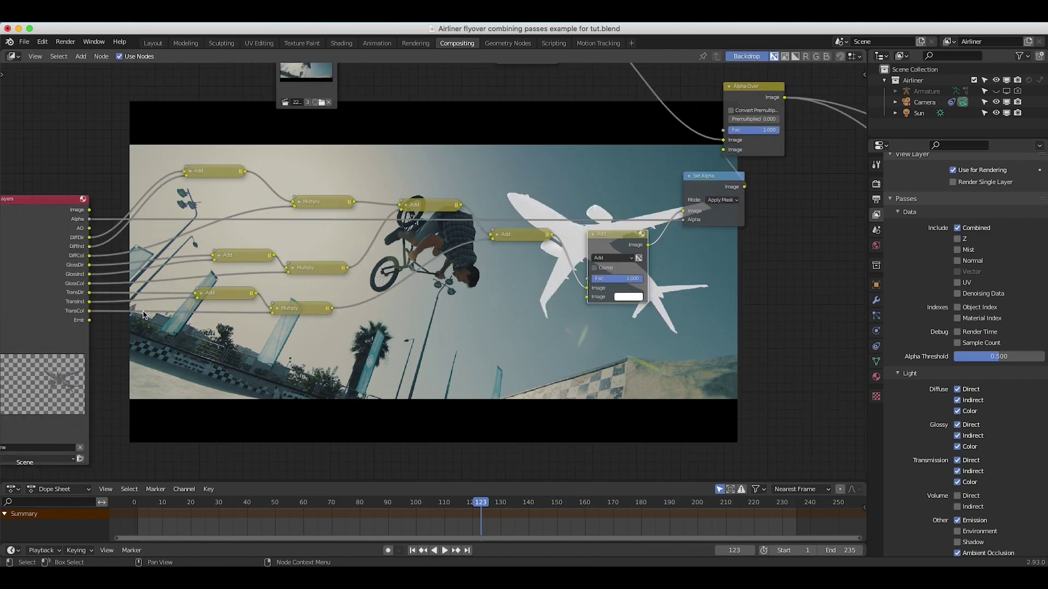
left_click_drag(89, 321, 589, 298)
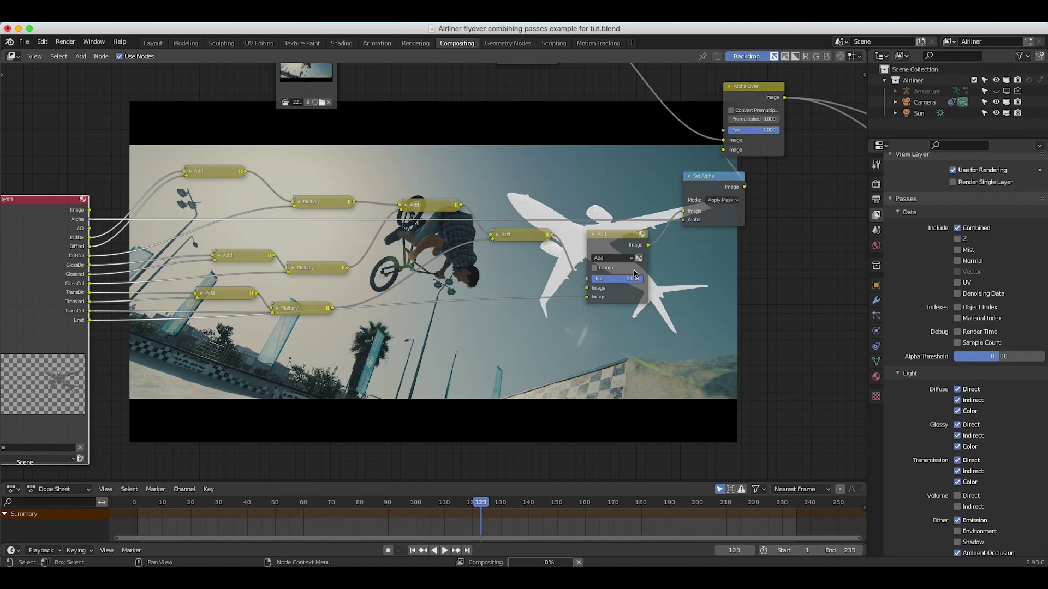
scroll(642, 243, "up", 5)
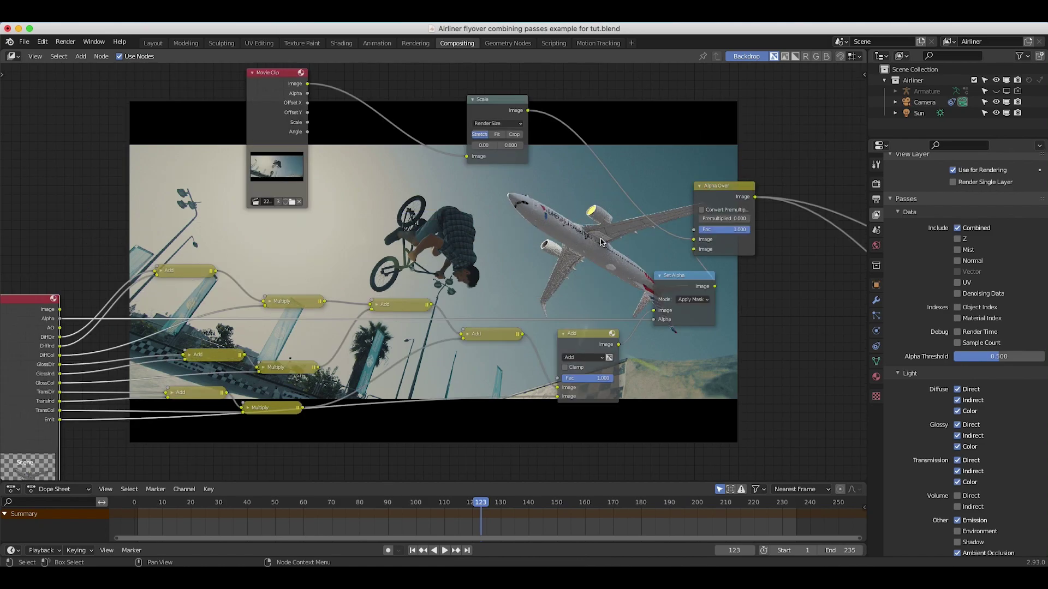
scroll(606, 302, "down", 3)
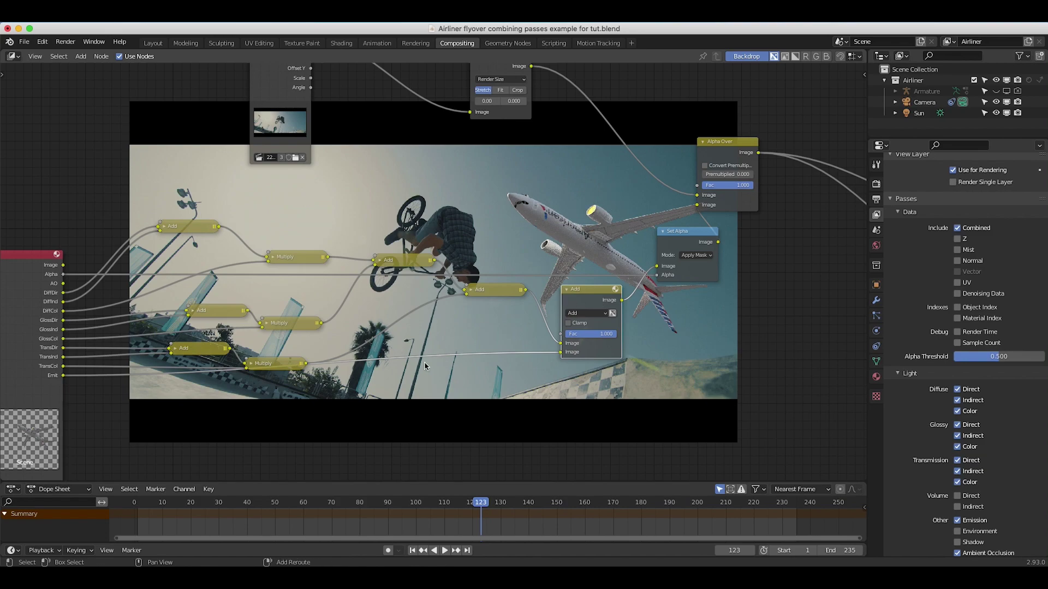
Add a Glare node set to Fog Glow with Threshold 0
key("shift+a")
mouse_move(371, 374)
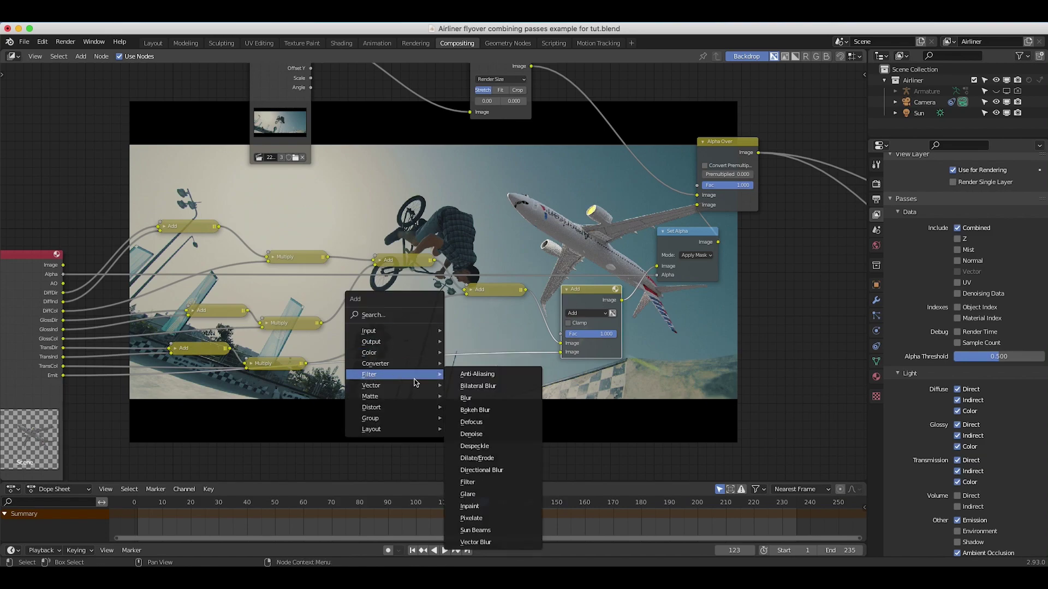
left_click(477, 474)
left_click(496, 354)
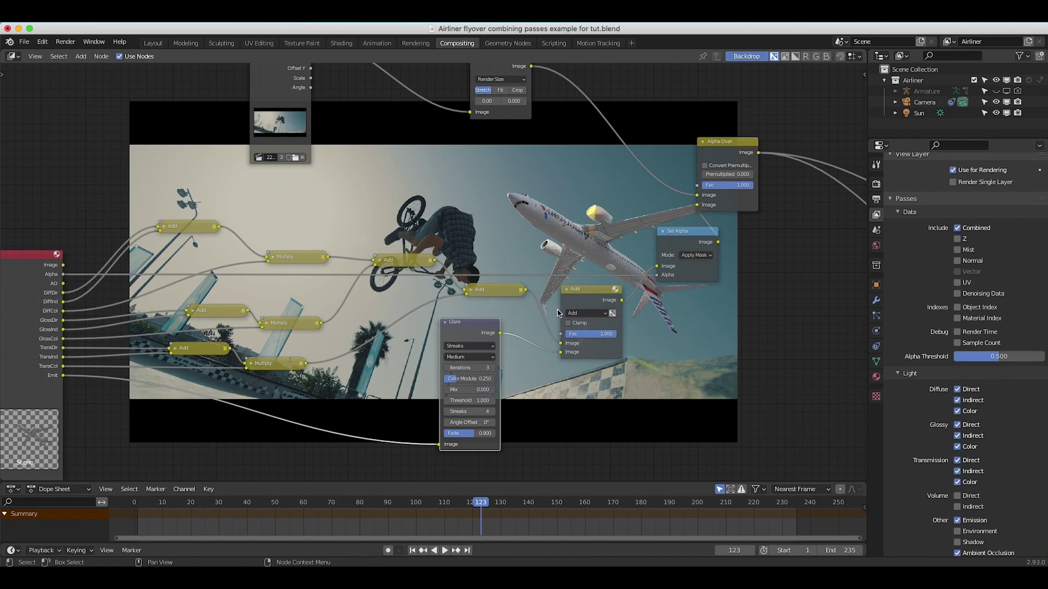
left_click(455, 346)
left_click(456, 374)
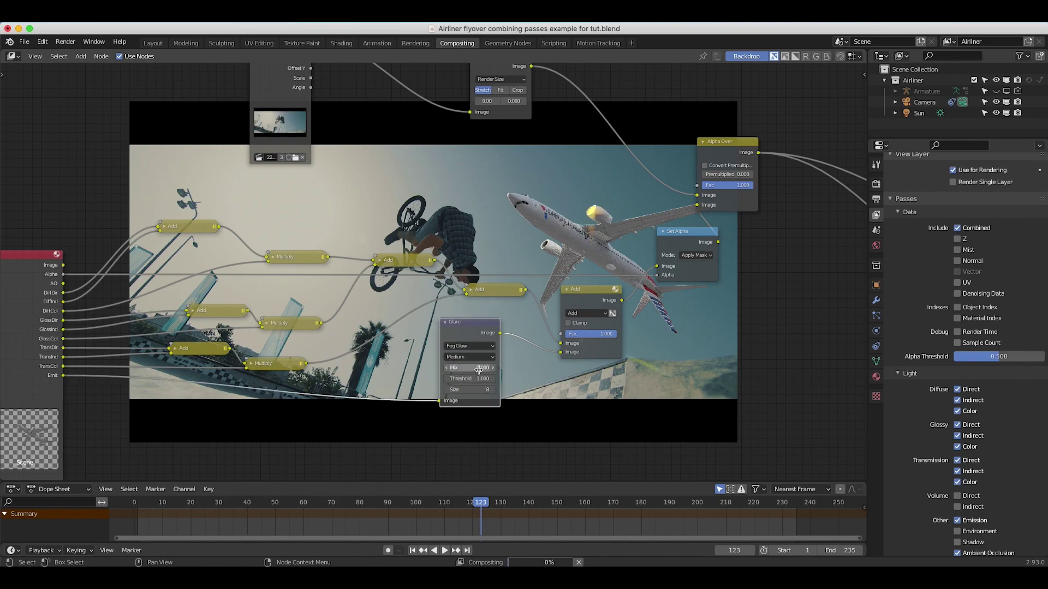
left_click(479, 378)
type("0")
key("Return")
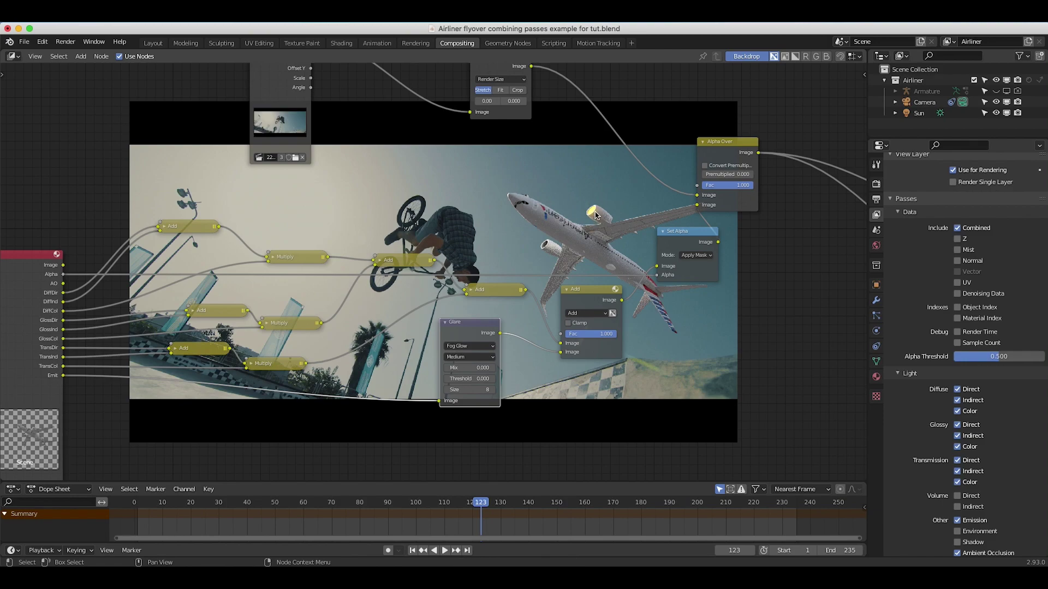
scroll(587, 227, "down", 2)
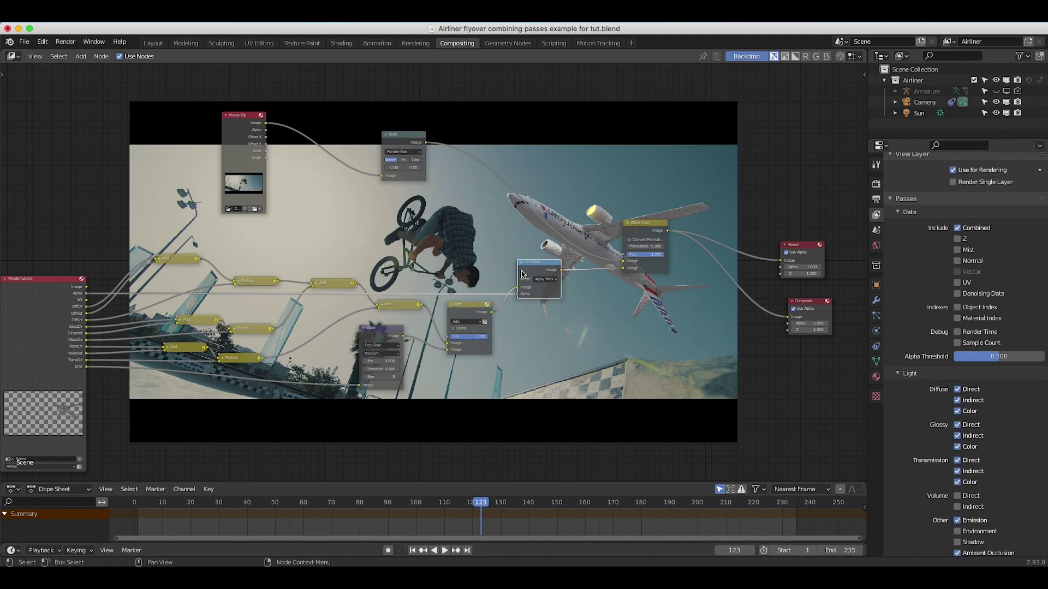
scroll(517, 292, "up", 2)
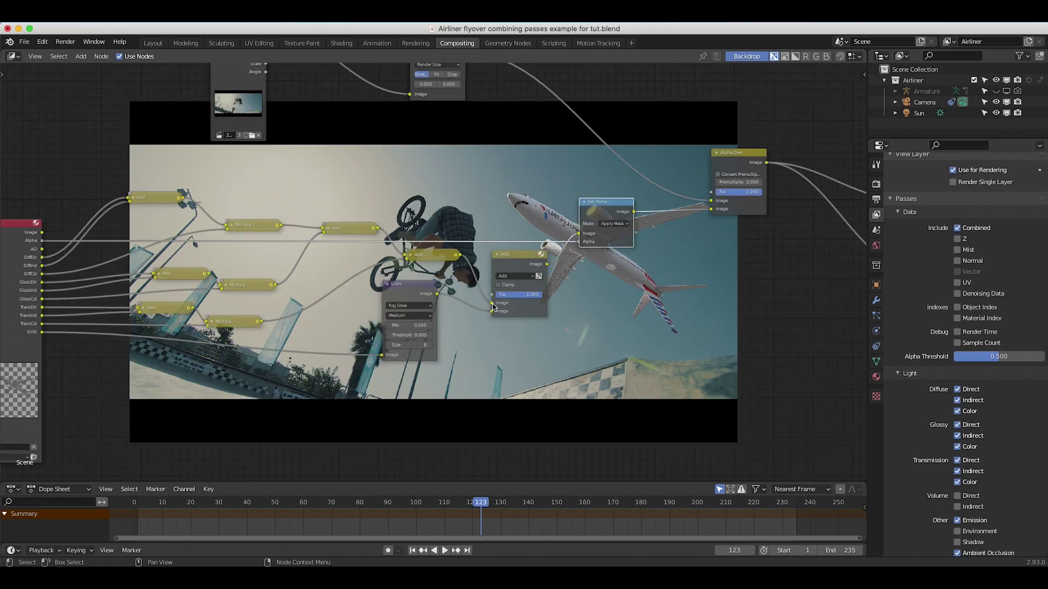
Rewire so Set Alpha feeds the Add node and the glare result fills its second input
left_click_drag(492, 304, 578, 233)
left_click_drag(521, 265, 526, 272)
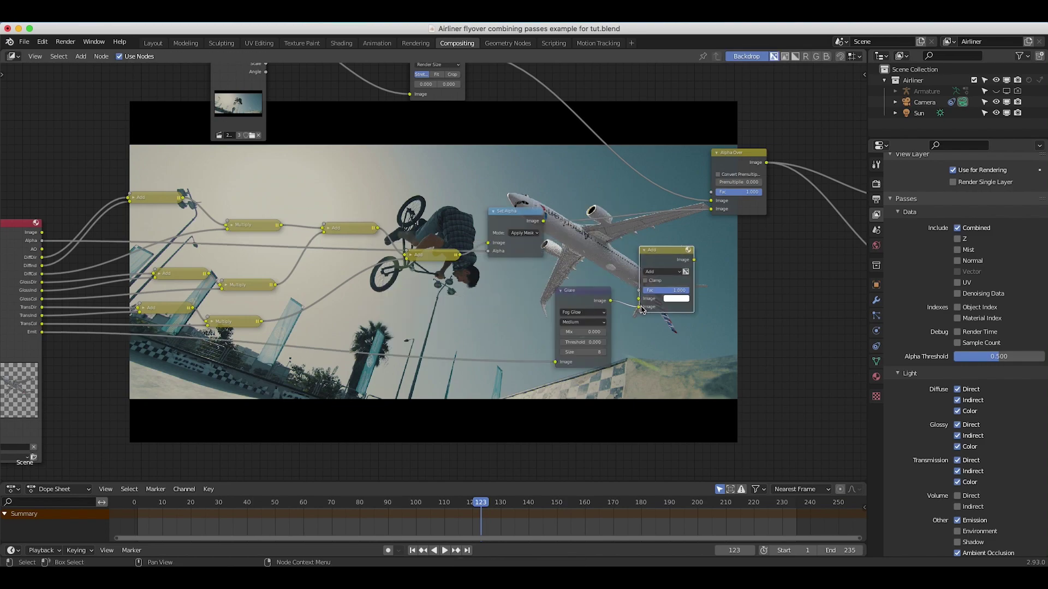
left_click_drag(639, 307, 619, 306)
left_click_drag(671, 279, 636, 234)
middle_click_drag(578, 271, 563, 267)
left_click_drag(564, 288, 588, 260)
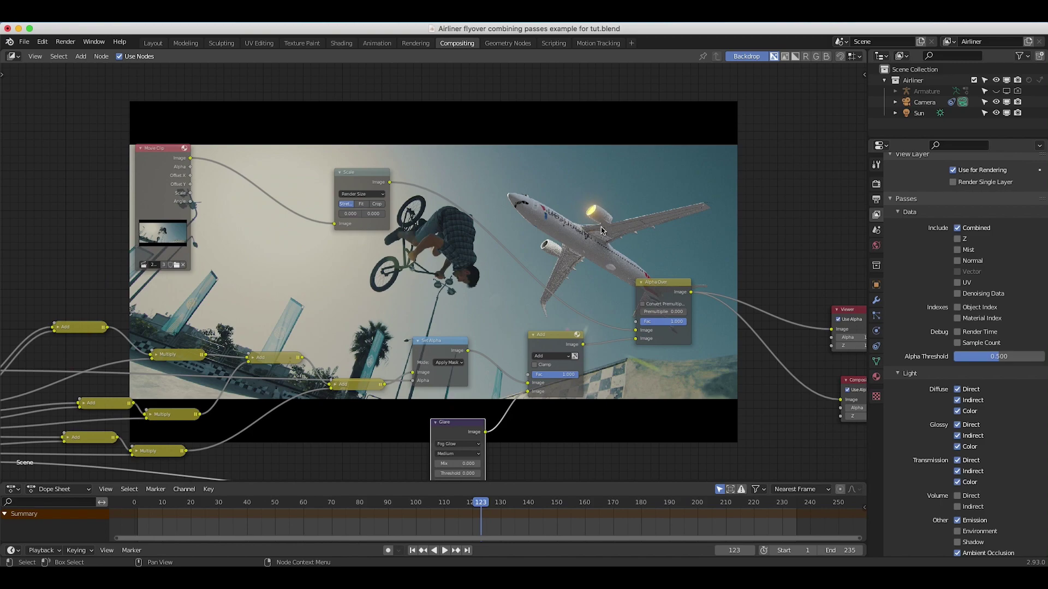
Frame all compositing nodes and nudge the Set Alpha node right, closer to the glow Add node
left_click(436, 341)
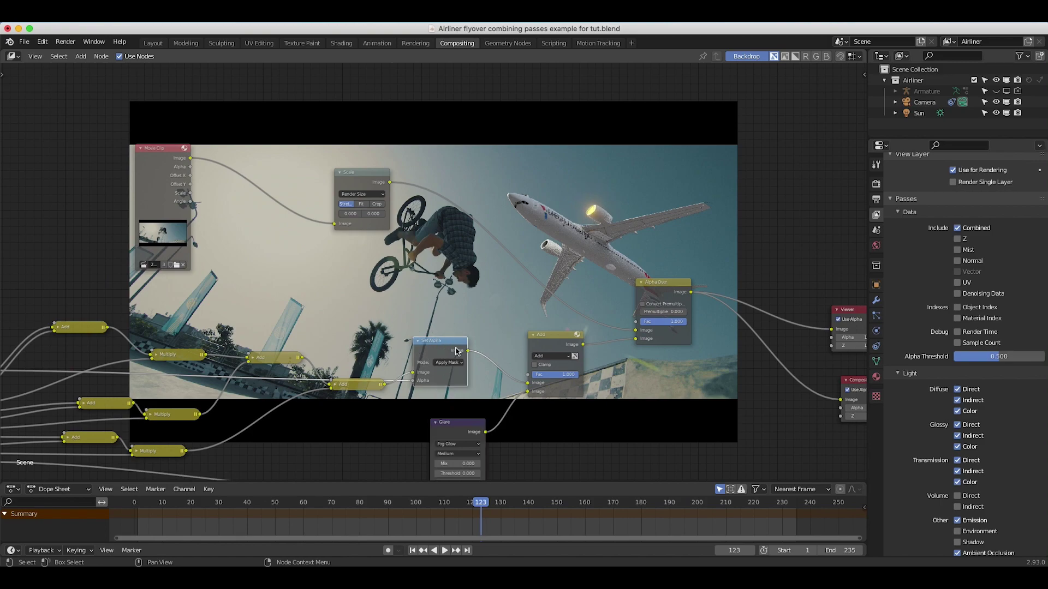
left_click(562, 342)
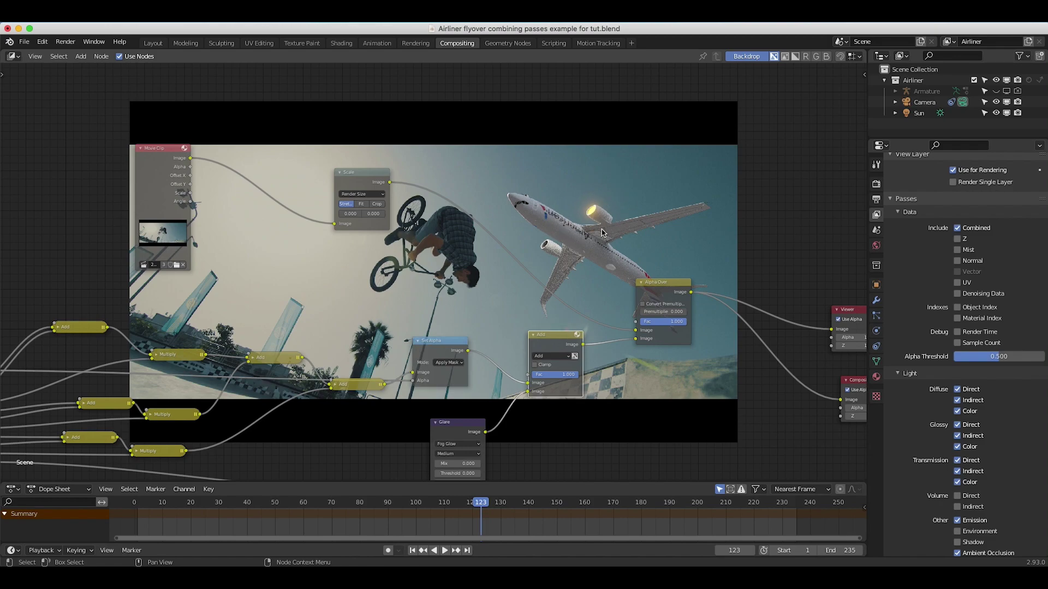
key("Home")
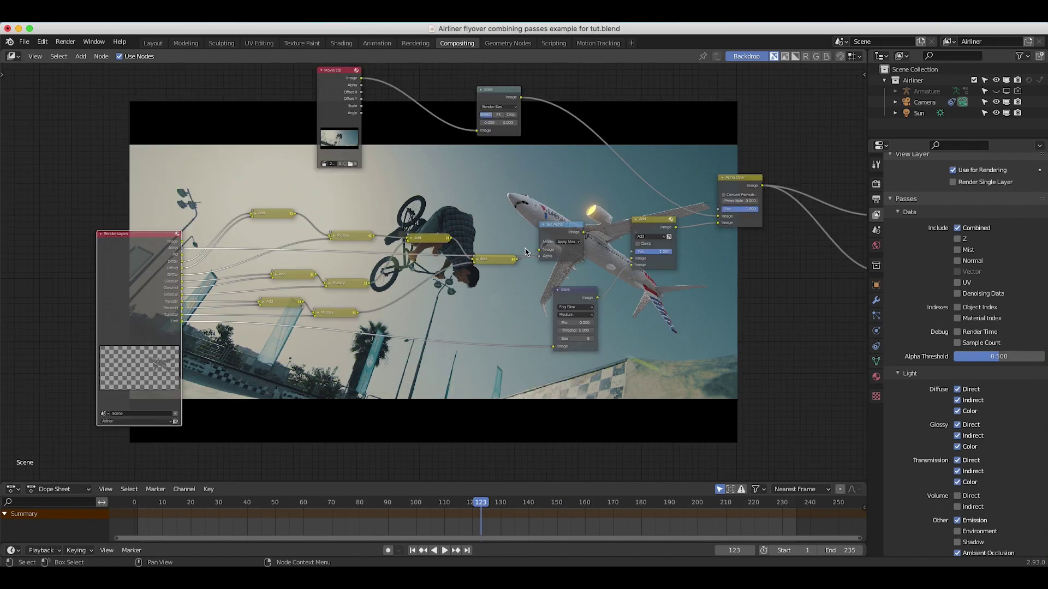
key("Home")
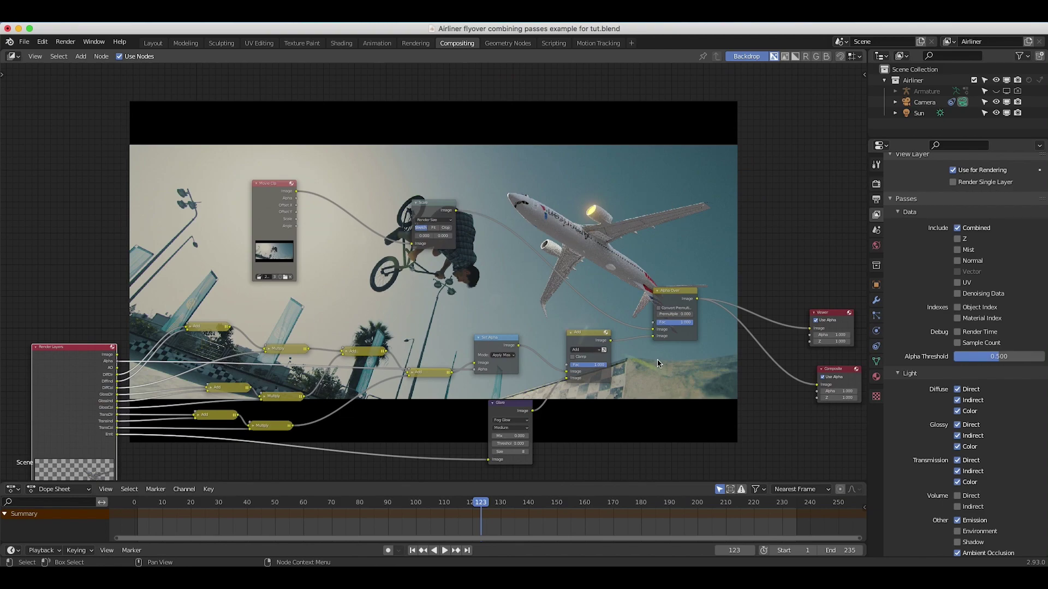
key("Home")
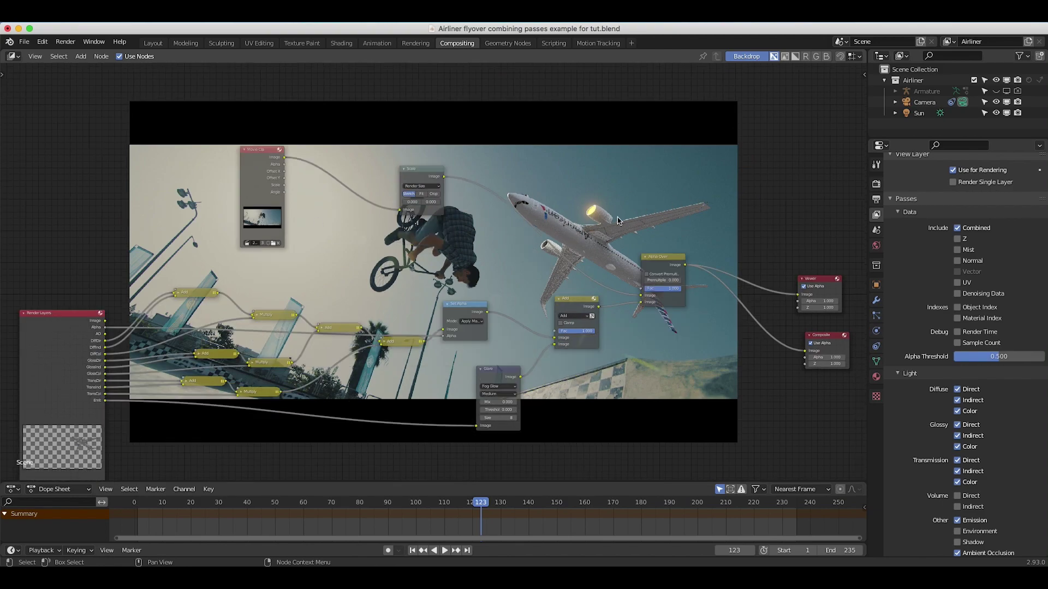
middle_click_drag(644, 233, 563, 217)
middle_click_drag(611, 262, 651, 290)
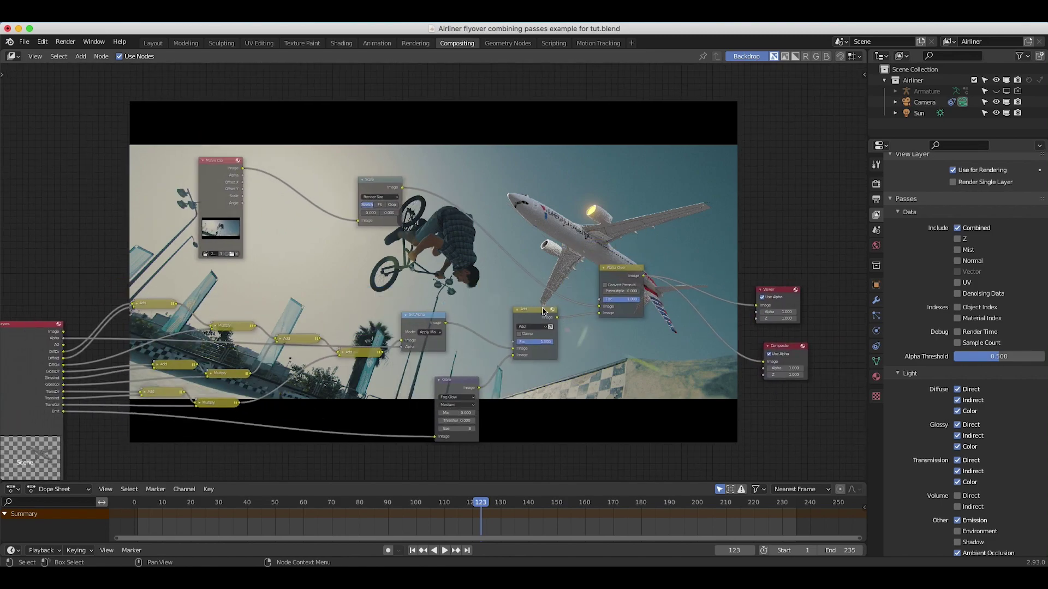
middle_click_drag(506, 341, 530, 331)
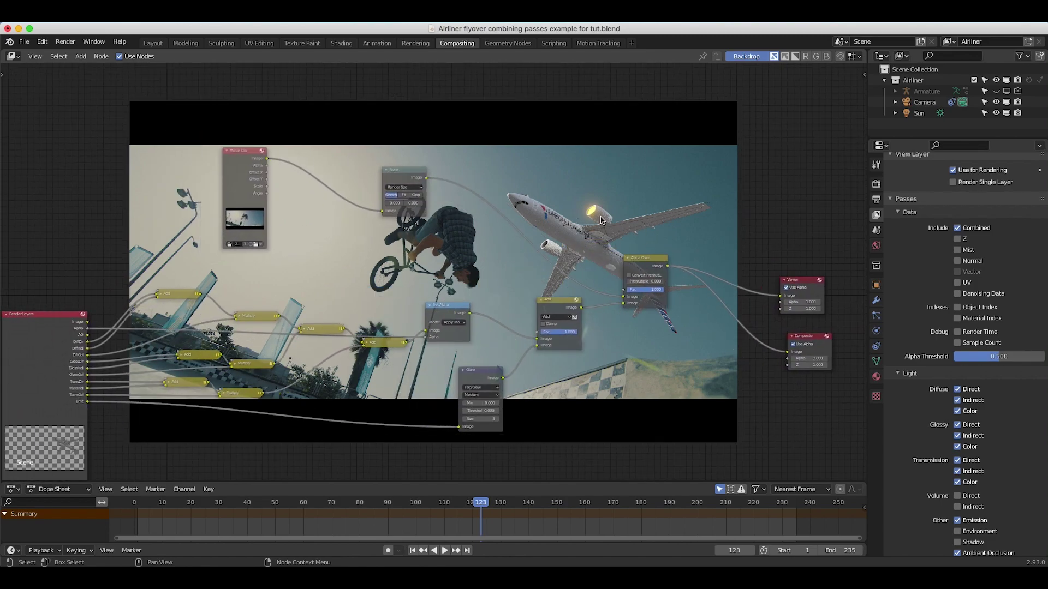
middle_click_drag(444, 322, 513, 315)
left_click_drag(510, 309, 549, 311)
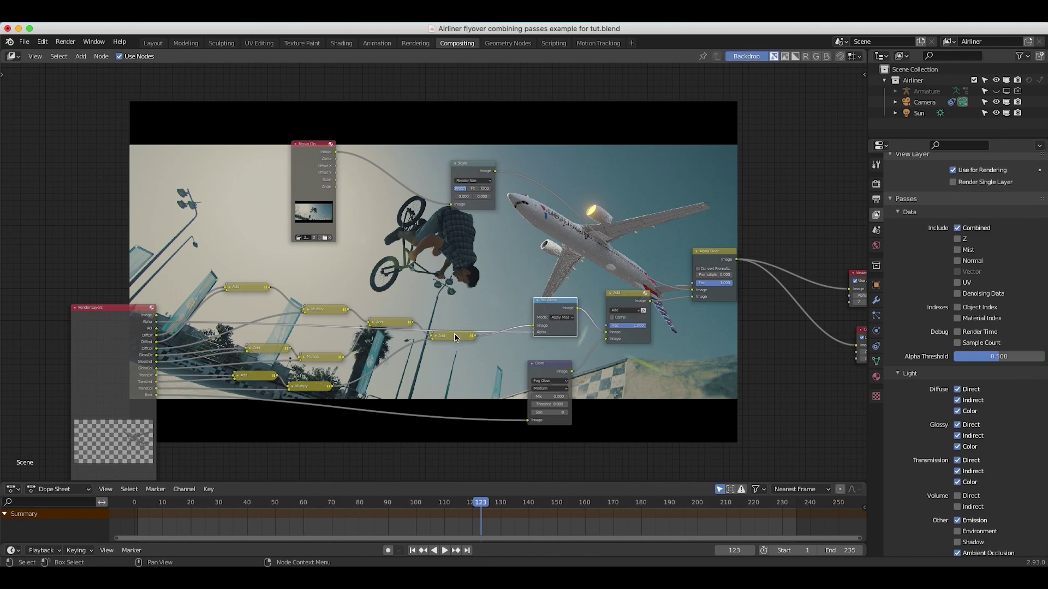
scroll(456, 337, "up", 1)
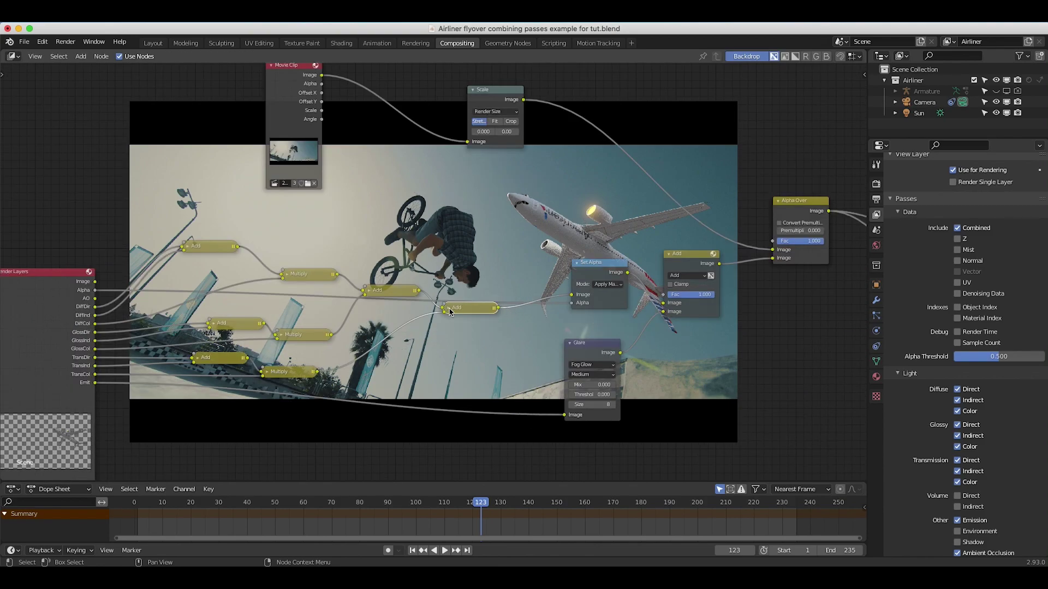
Duplicate the Add node onto the link into Set Alpha and set its blend mode to Multiply
key("shift+d")
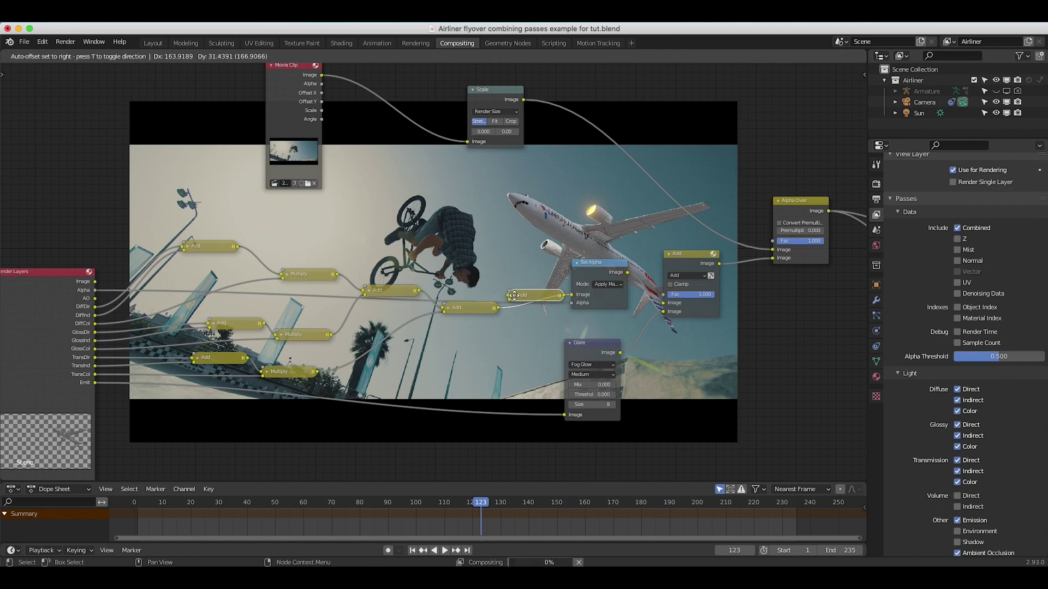
left_click(532, 296)
left_click(535, 294)
middle_click_drag(568, 352, 561, 297)
left_click(542, 263)
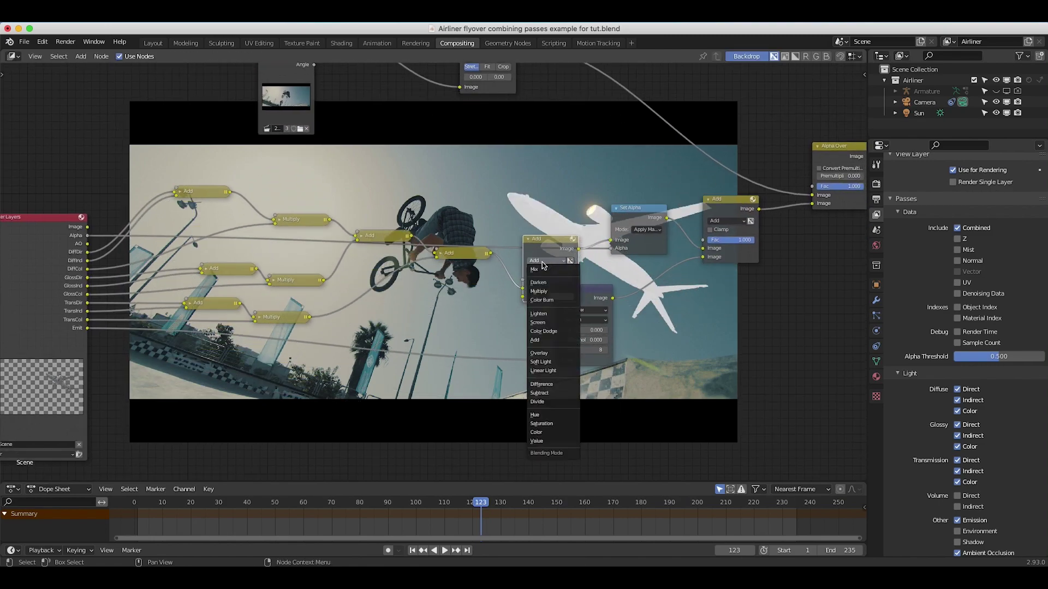
left_click(546, 291)
Connect the Render Layers AO pass to the Multiply node, comparing factor 0 against 1
middle_click_drag(472, 207, 551, 216)
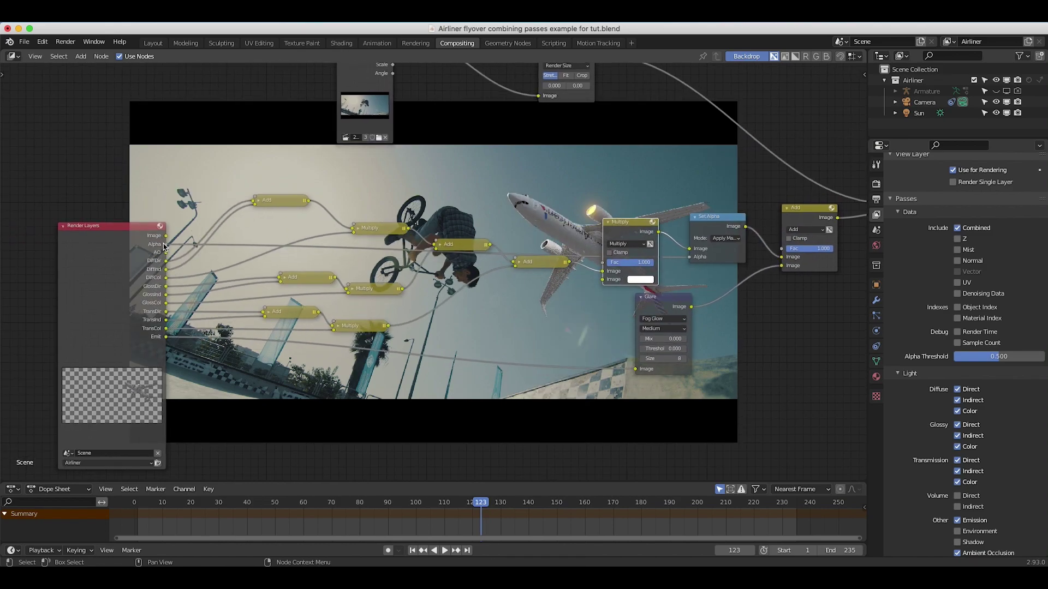
middle_click_drag(165, 255, 186, 248)
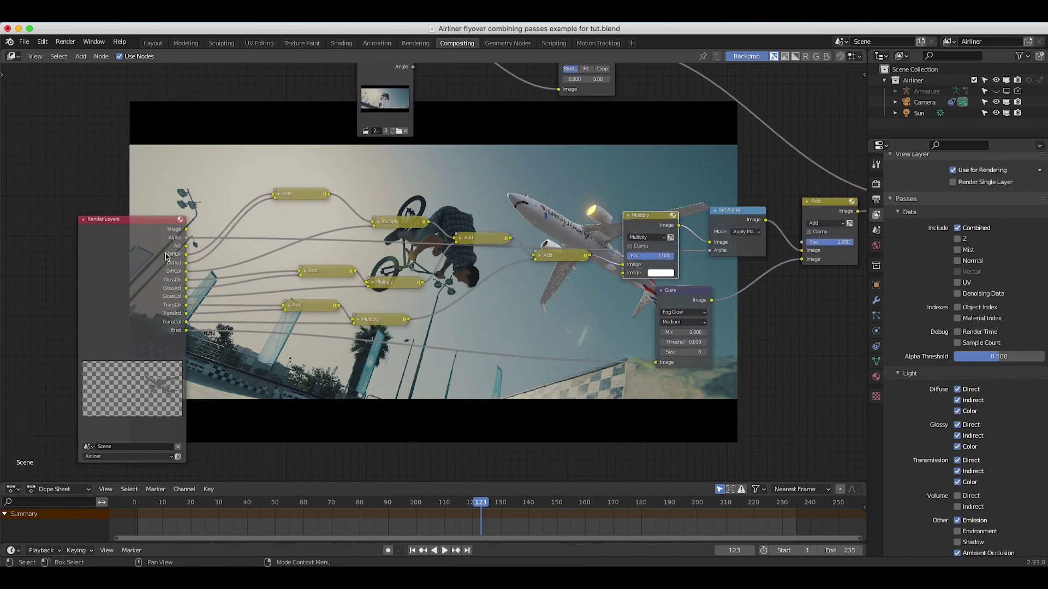
left_click_drag(186, 245, 625, 276)
middle_click_drag(594, 148, 493, 282)
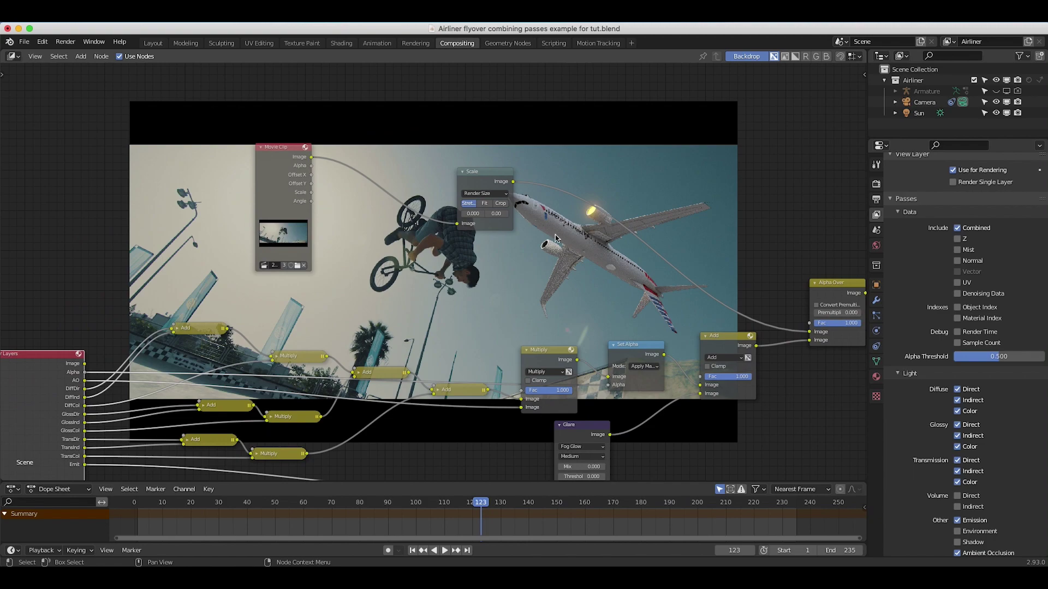
mouse_move(570, 390)
left_mouse_down()
mouse_move(525, 393)
mouse_move(571, 392)
left_mouse_up()
middle_click_drag(565, 383, 552, 312)
left_click(524, 301)
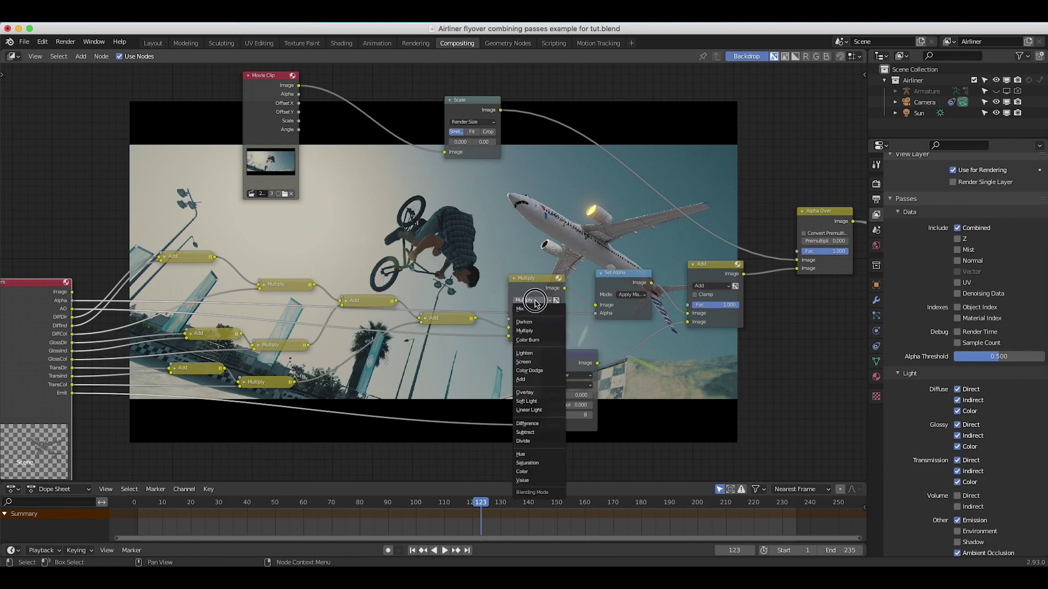
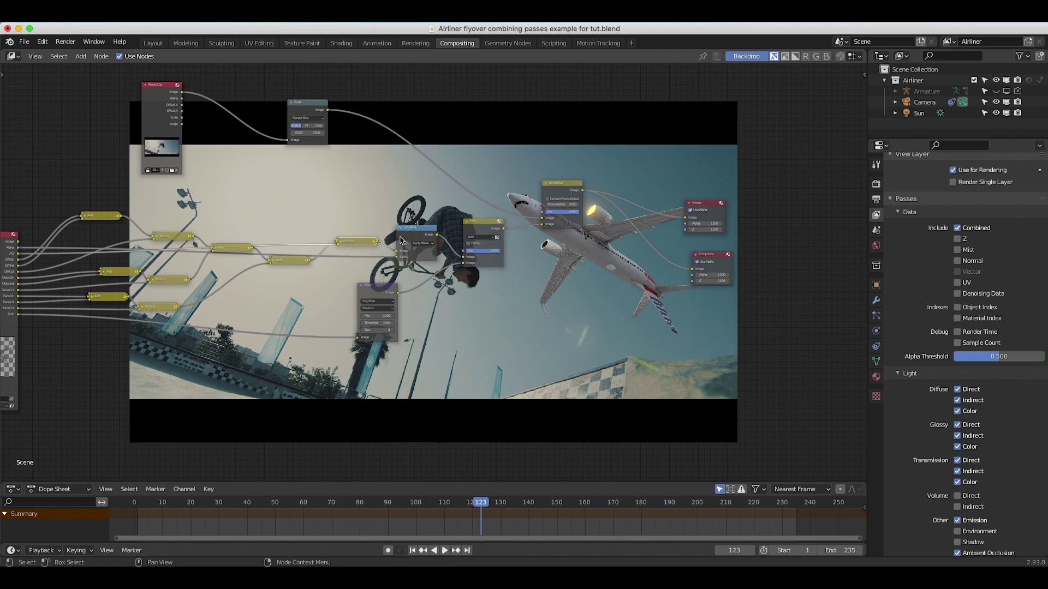
Collapse the Set Alpha, Glare and Add nodes to their headers
left_click(401, 228)
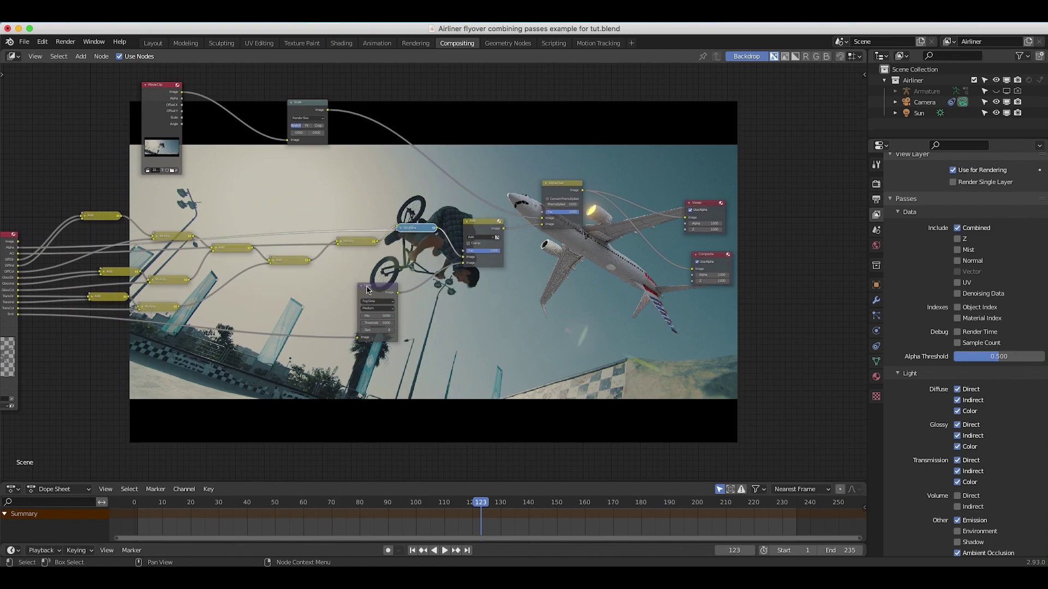
left_click(361, 285)
left_click(467, 222)
Rearrange the Set Alpha, Alpha Over and Add nodes into a tidier layout
left_click_drag(425, 227, 413, 239)
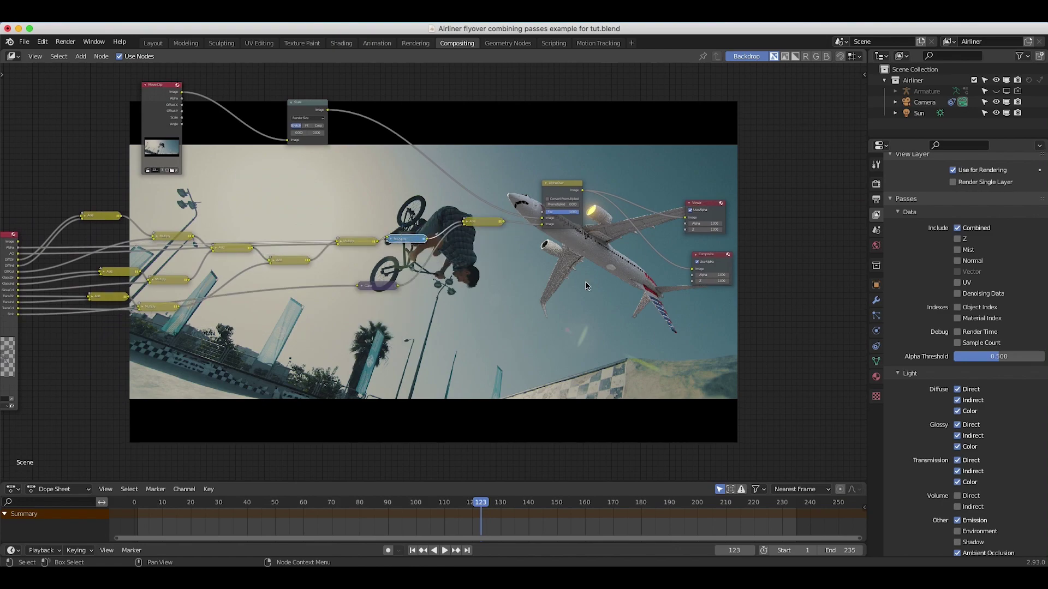
left_click_drag(567, 183, 606, 181)
middle_click_drag(618, 190, 644, 166)
left_click(508, 201)
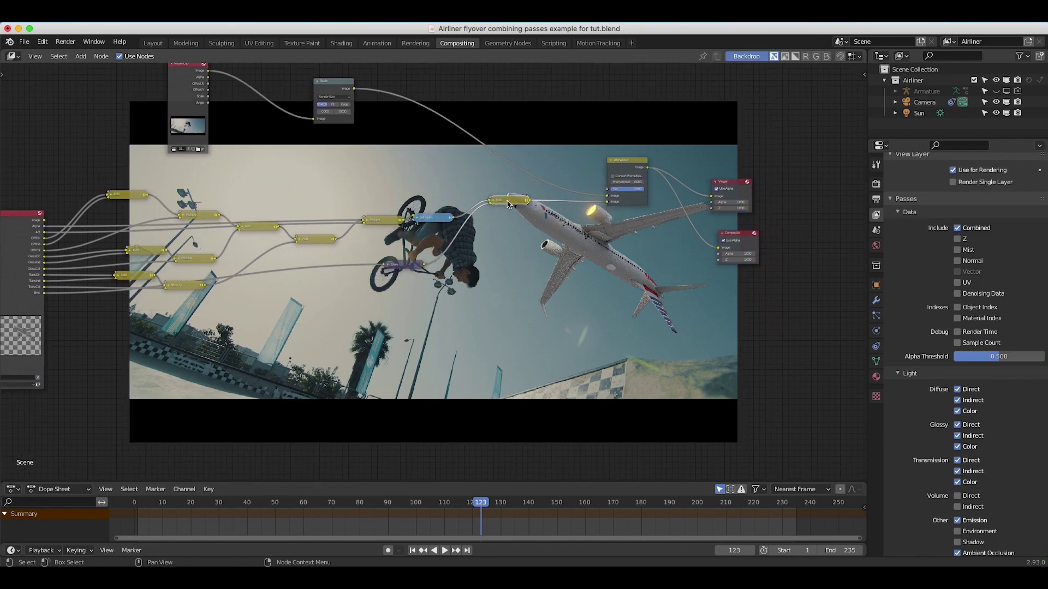
left_click_drag(507, 201, 494, 220)
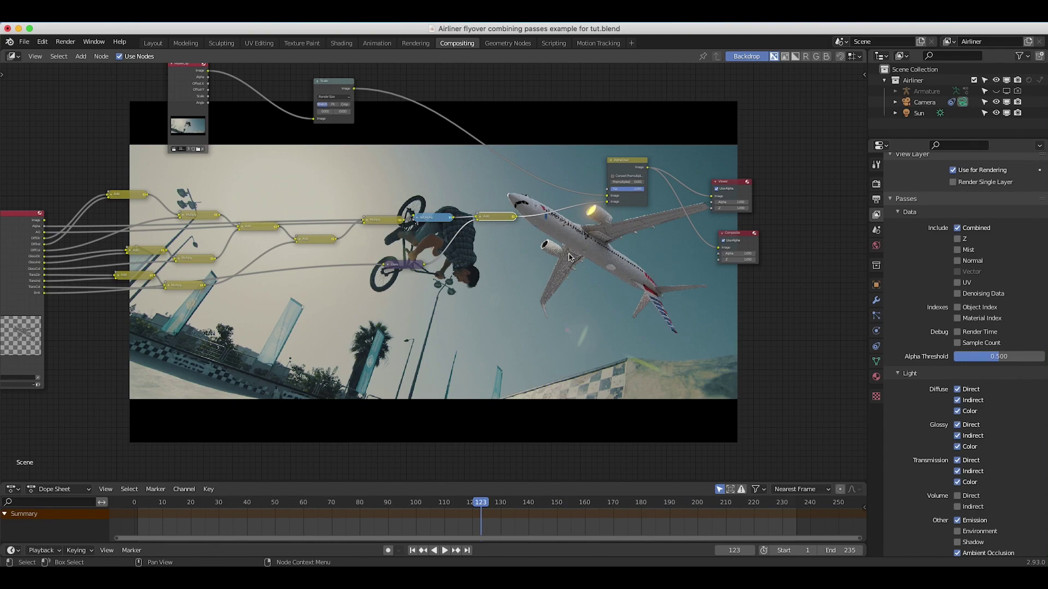
key("shift+a")
Insert a Color Mix node into the airliner's chain ahead of Set Alpha
mouse_move(538, 266)
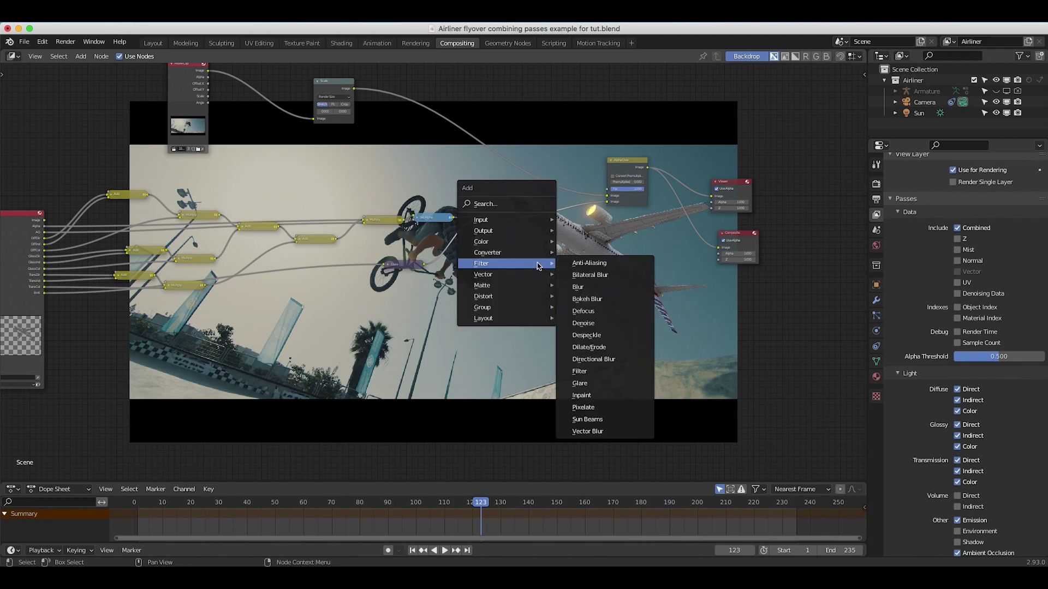
mouse_move(513, 242)
left_click(595, 349)
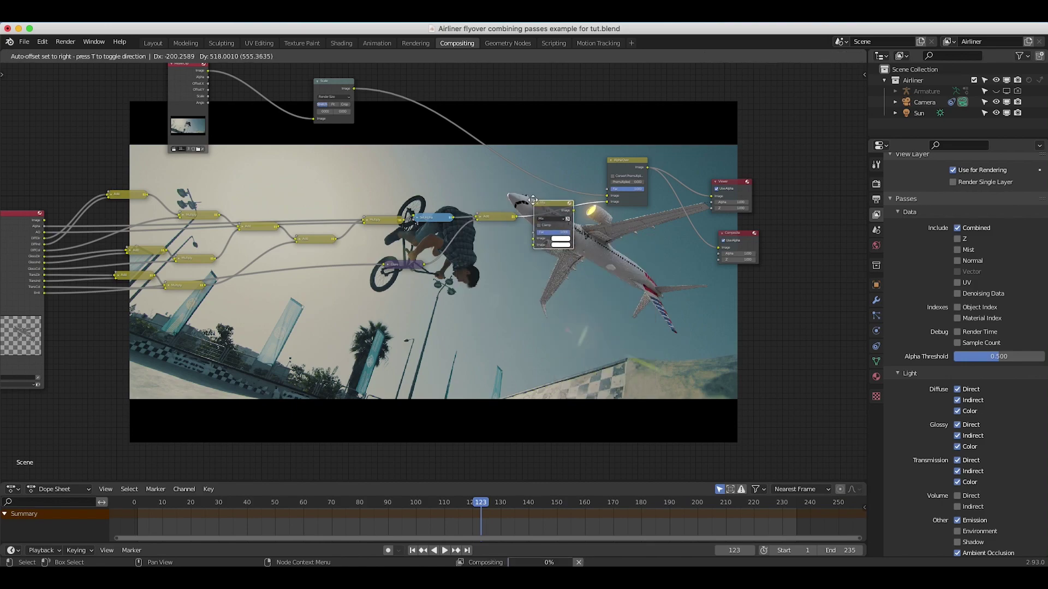
left_click(541, 203)
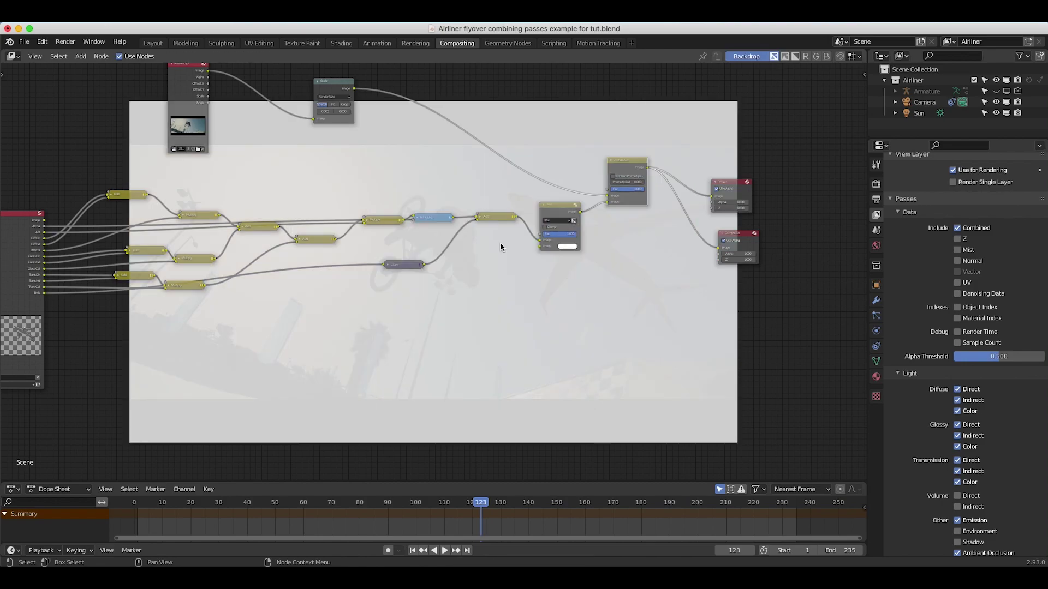
middle_click_drag(501, 246, 541, 257)
left_click_drag(579, 251, 508, 213)
scroll(510, 218, "up", 2)
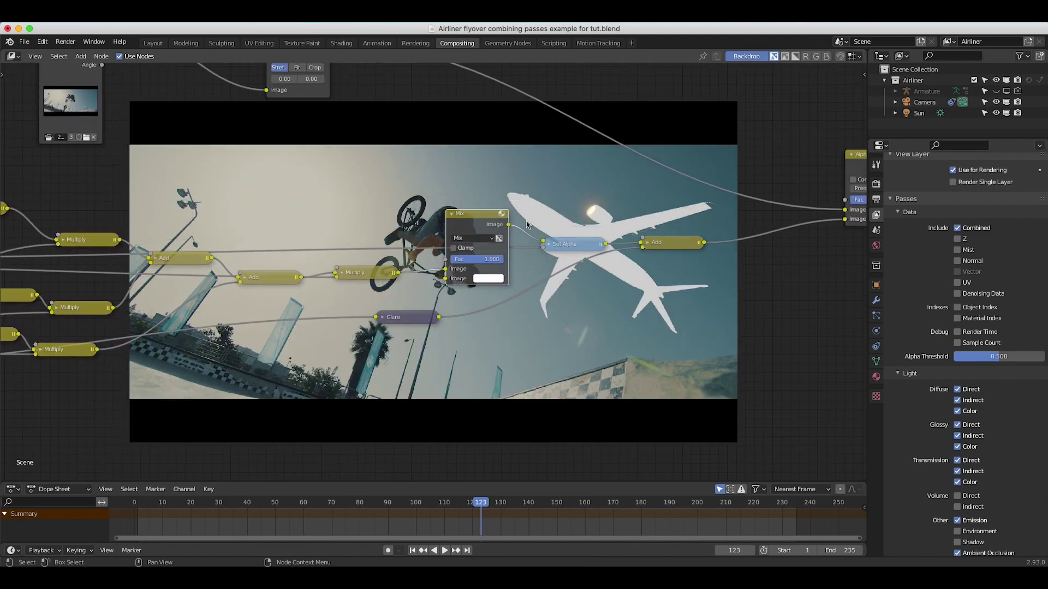
middle_click_drag(594, 222, 639, 229)
middle_click_drag(567, 196, 568, 216)
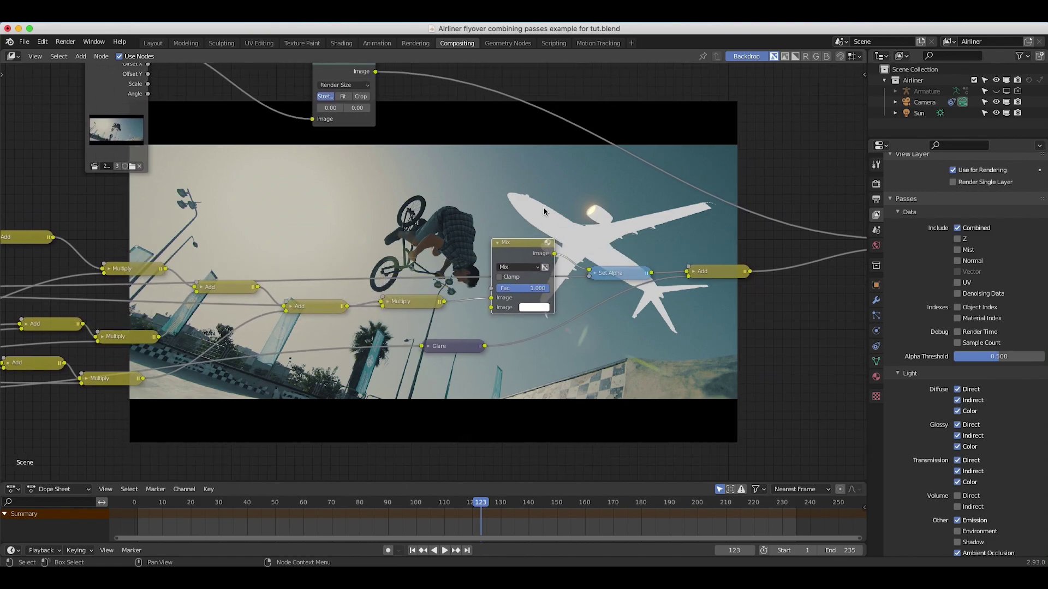
Set the Mix node's second colour to the sky colour sampled from the backdrop
left_click(532, 309)
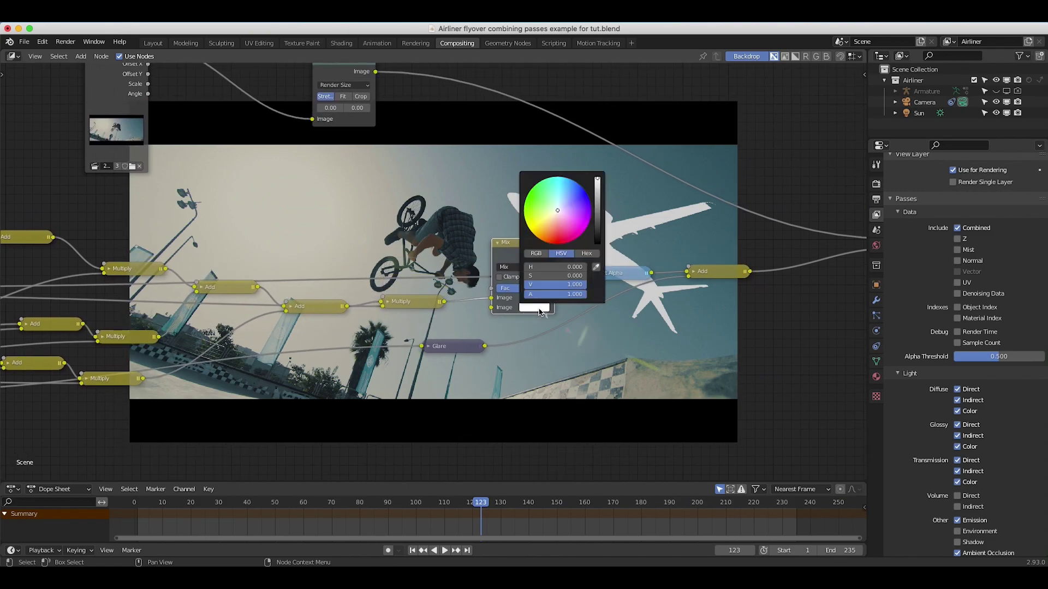
left_click(595, 268)
left_click(604, 173)
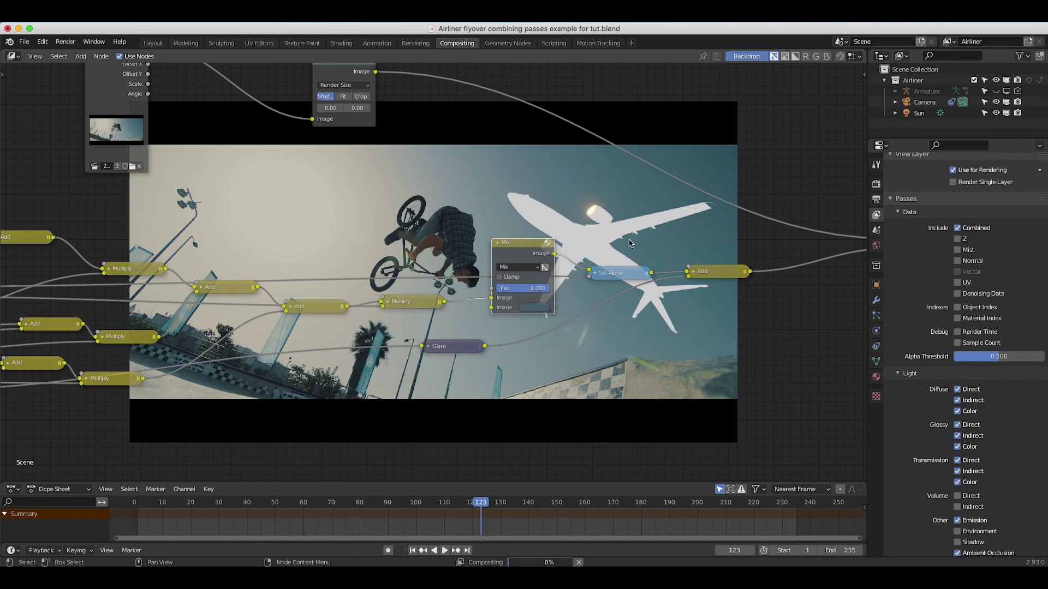
Lower the haze Mix factor, trying 0.37 and 0.225 before settling on 0.292
left_click_drag(546, 288, 512, 290)
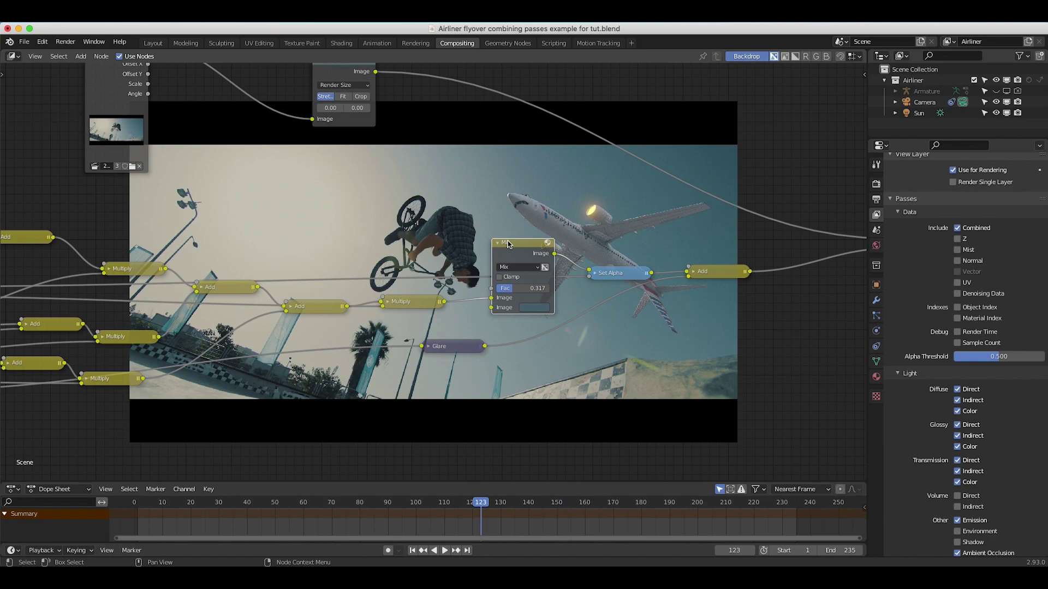
left_click_drag(529, 288, 512, 289)
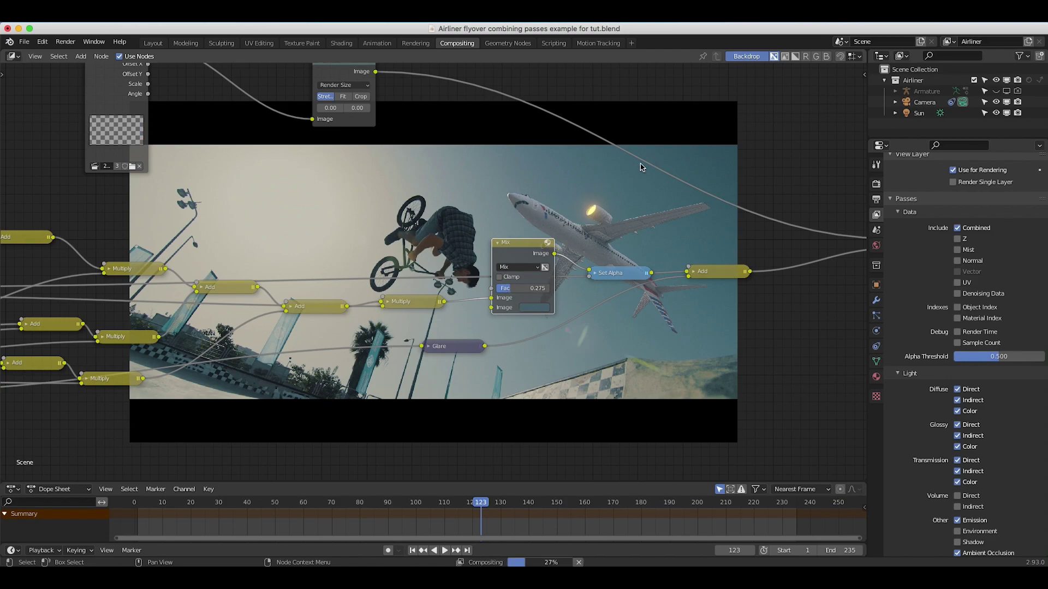
middle_click_drag(549, 226, 532, 342)
middle_click_drag(532, 342, 523, 362)
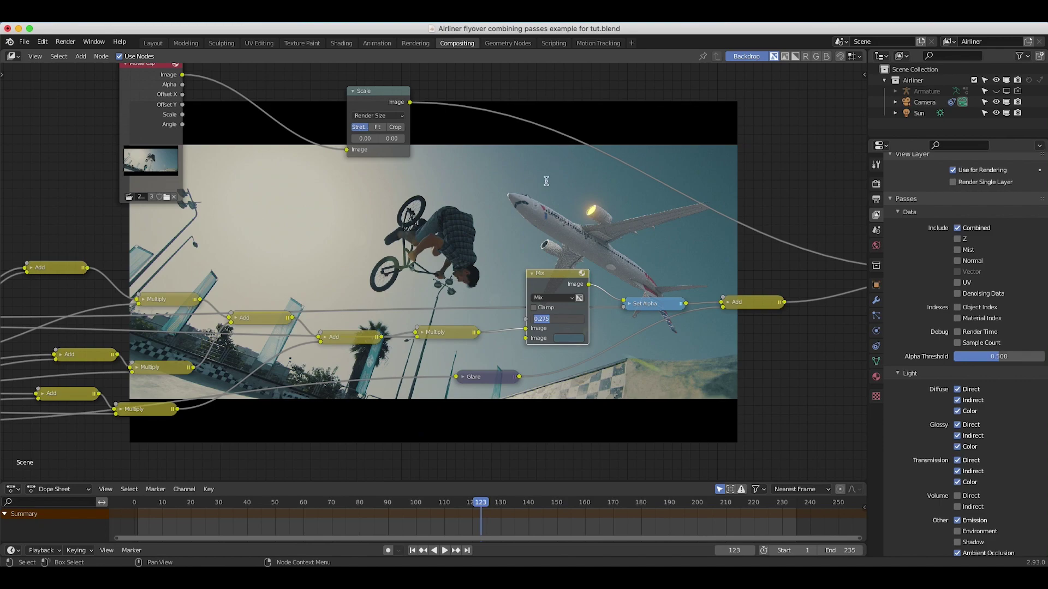
type("0.225")
key("Return")
middle_click_drag(639, 288, 619, 296)
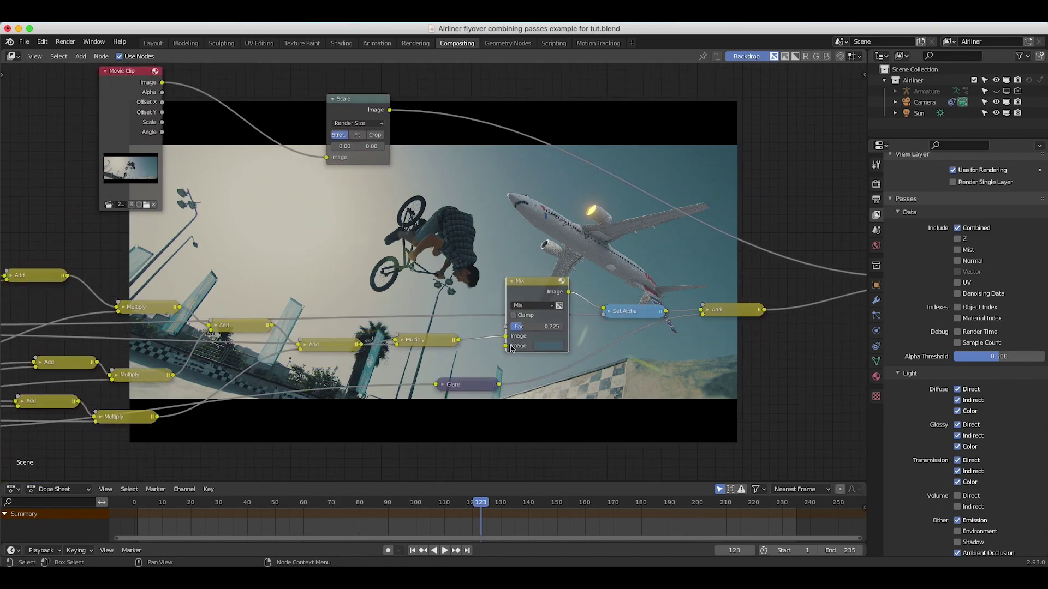
left_click_drag(532, 327, 536, 326)
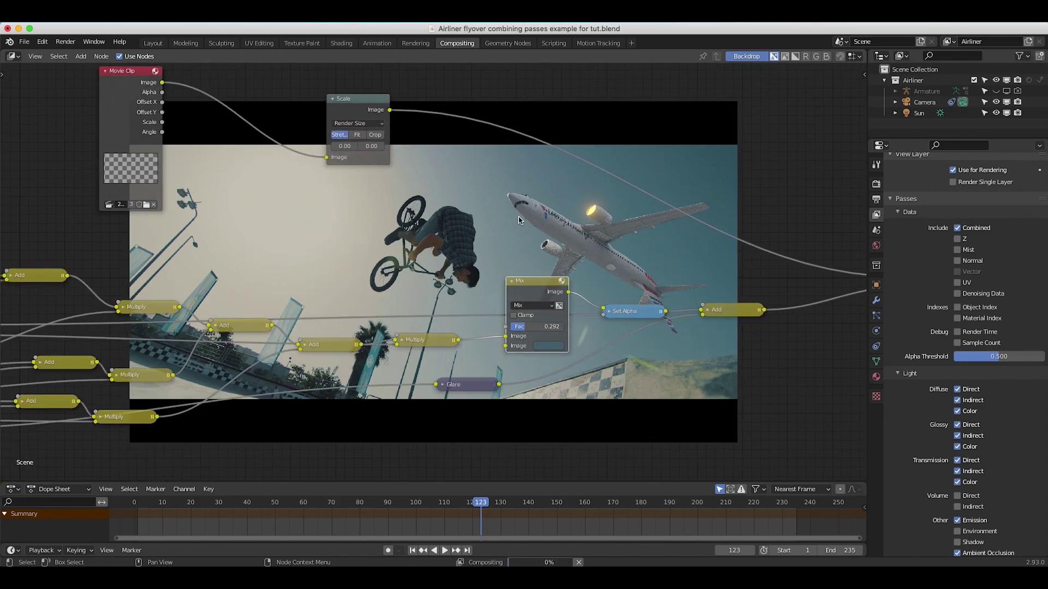
scroll(364, 291, "down", 2)
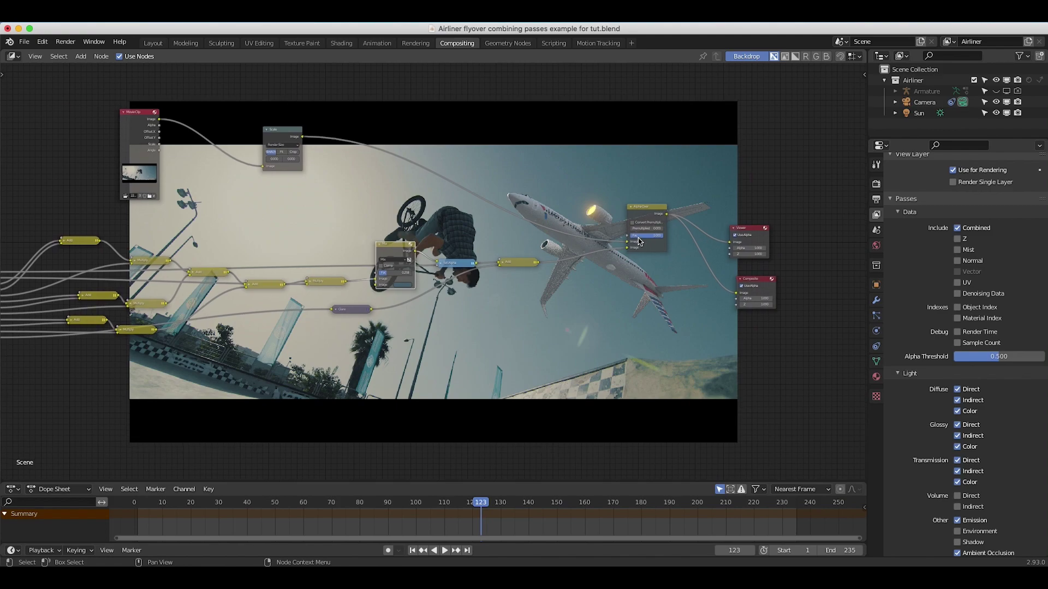
Add an RGB Curves node on the link to the final output
middle_click_drag(639, 242, 574, 254)
key("shift+a")
mouse_move(409, 218)
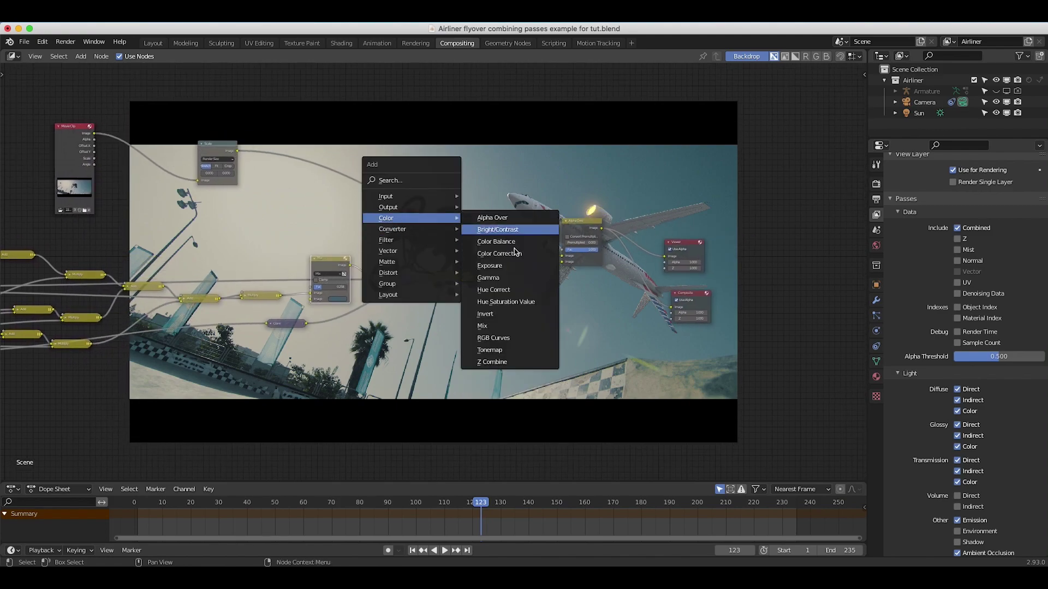
left_click(493, 338)
left_click(552, 235)
middle_click_drag(552, 236, 596, 224)
Pull a curve point down slightly to darken the composite, then view the finished shot
left_click_drag(594, 306, 594, 309)
middle_click_drag(629, 186, 608, 339)
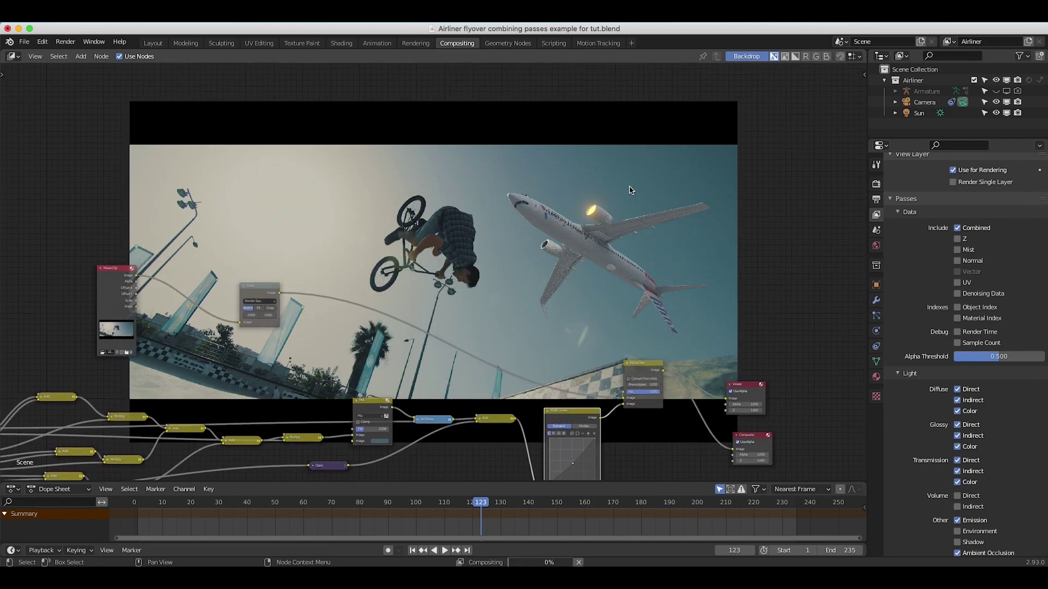
scroll(630, 190, "down", 2, "shift")
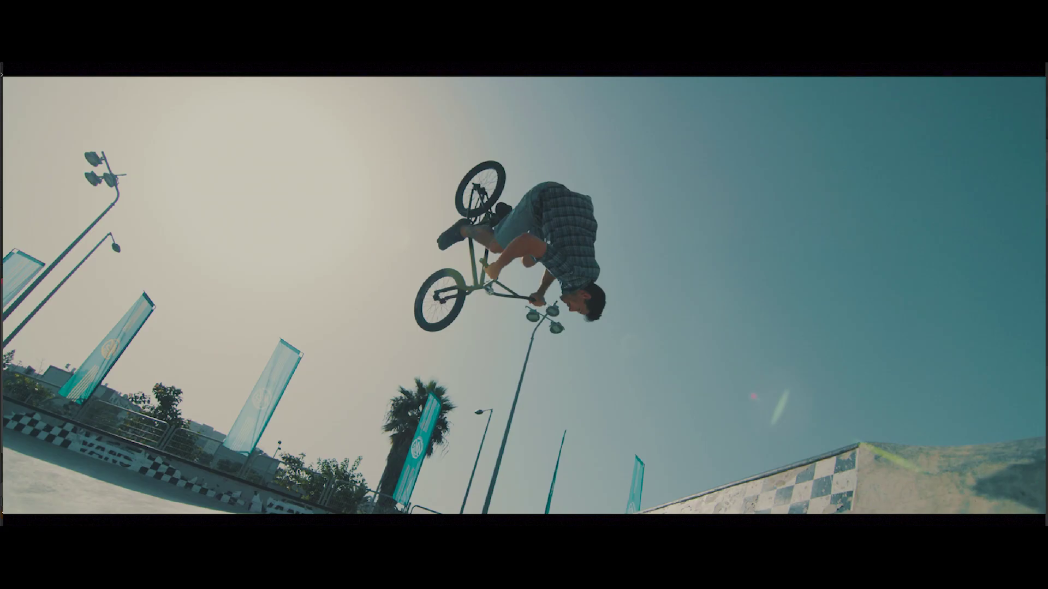